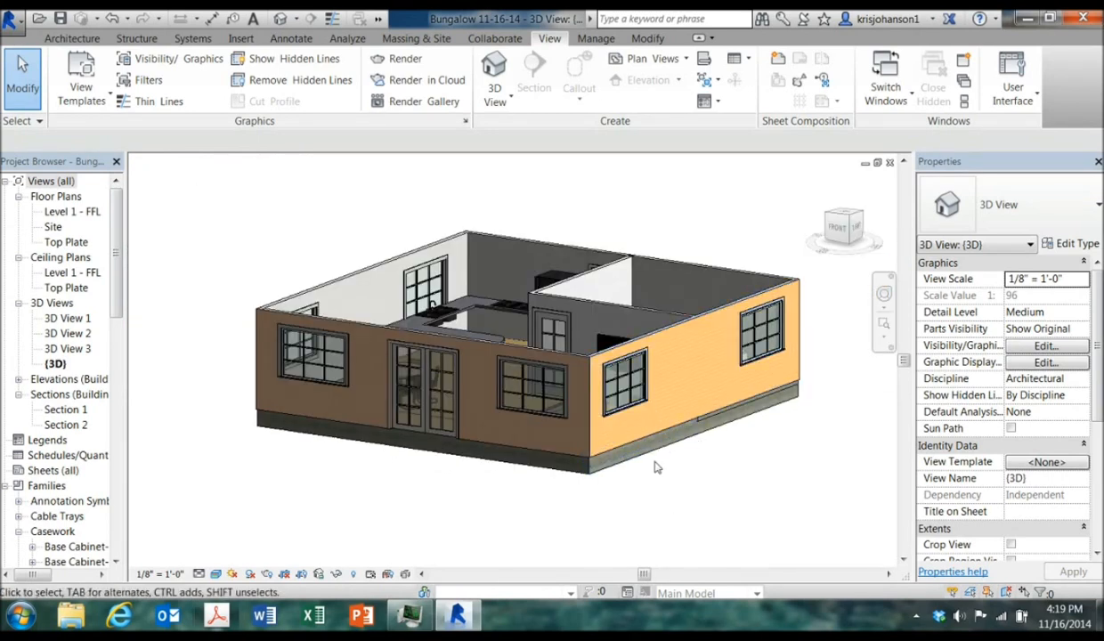
# Select an exterior wall and open its wall type's layer structure to examine the layers
pyautogui.click(690, 327)
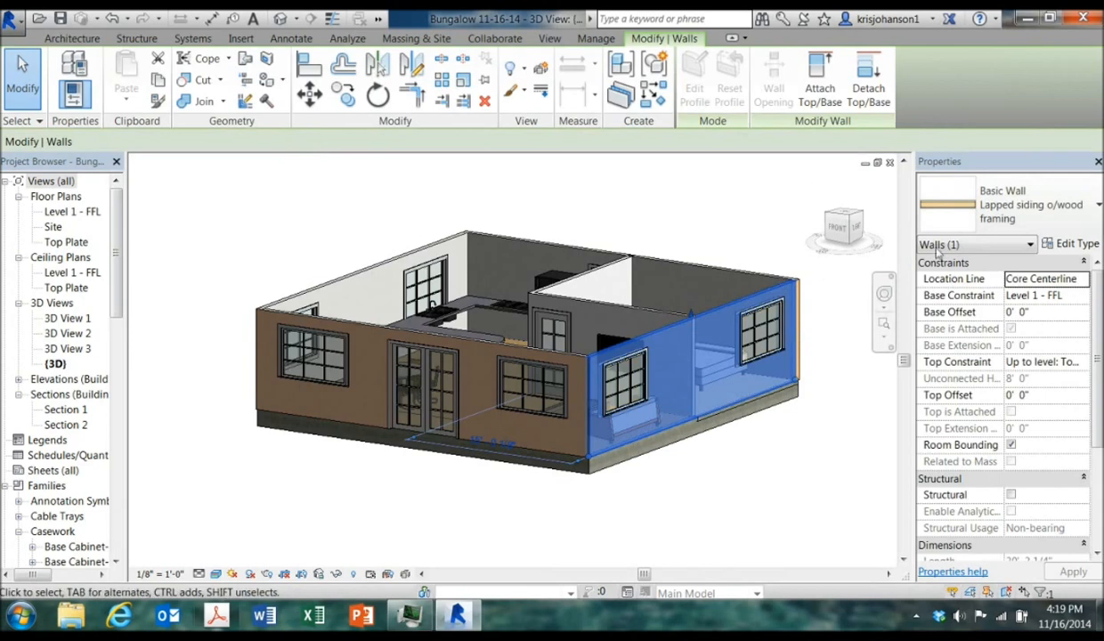
pyautogui.click(1076, 244)
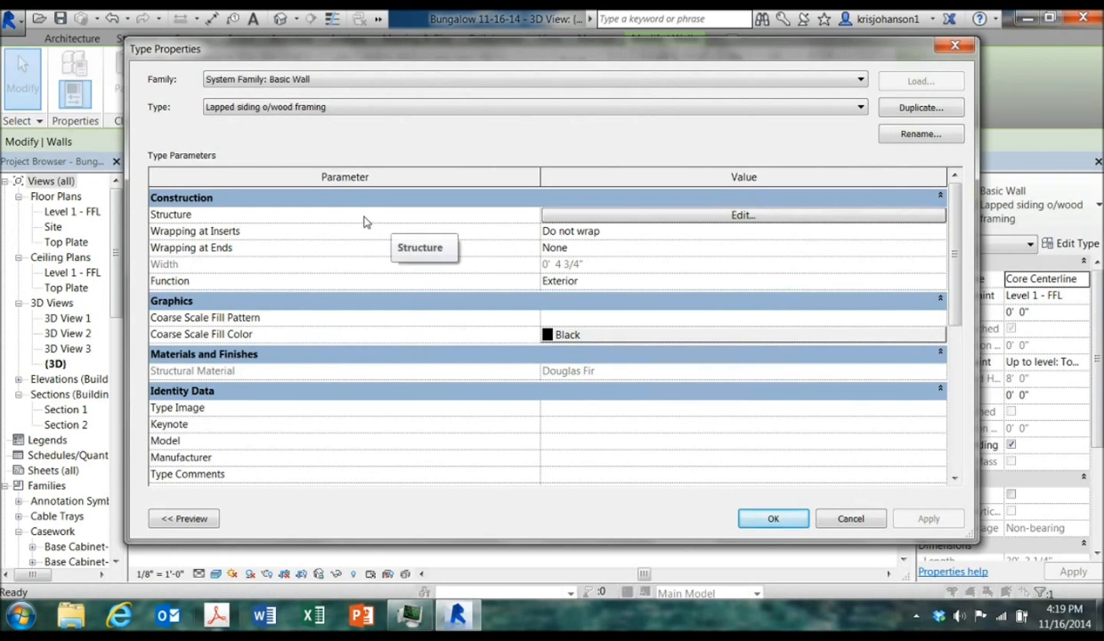
pyautogui.click(663, 215)
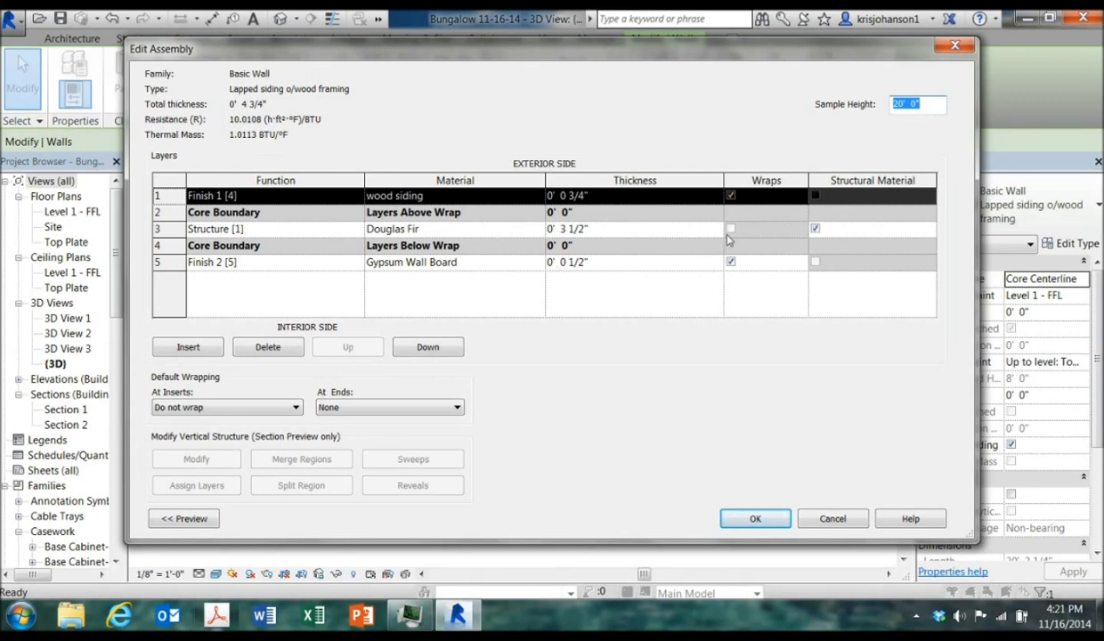
pyautogui.click(745, 176)
pyautogui.click(742, 263)
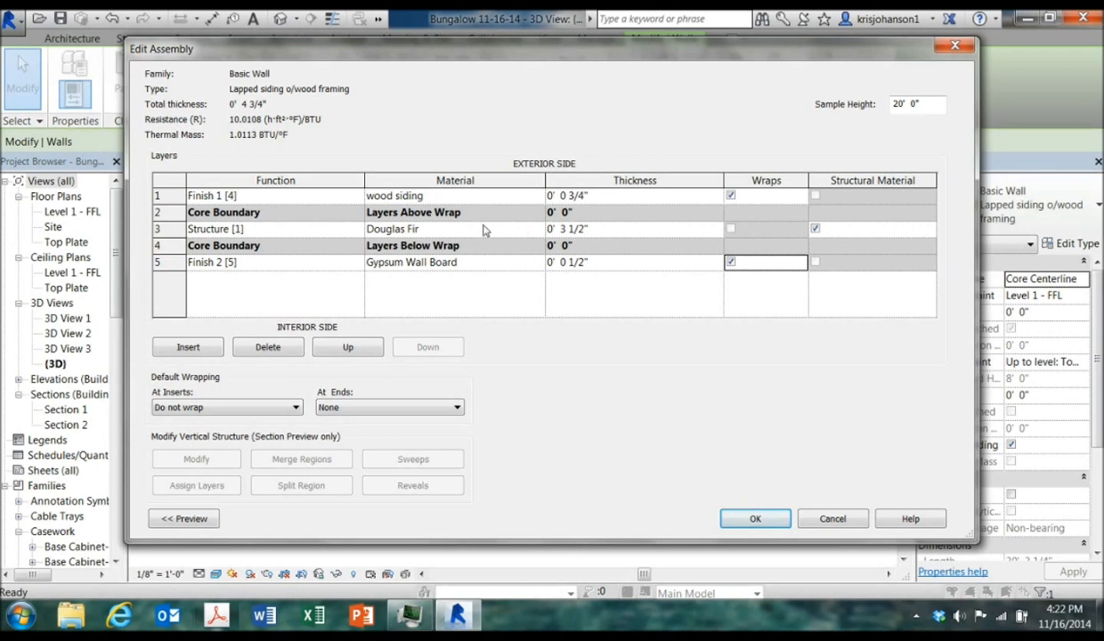
# Open the material browser for the Finish 1 layer and choose Wood Shake from the project materials
pyautogui.click(466, 196)
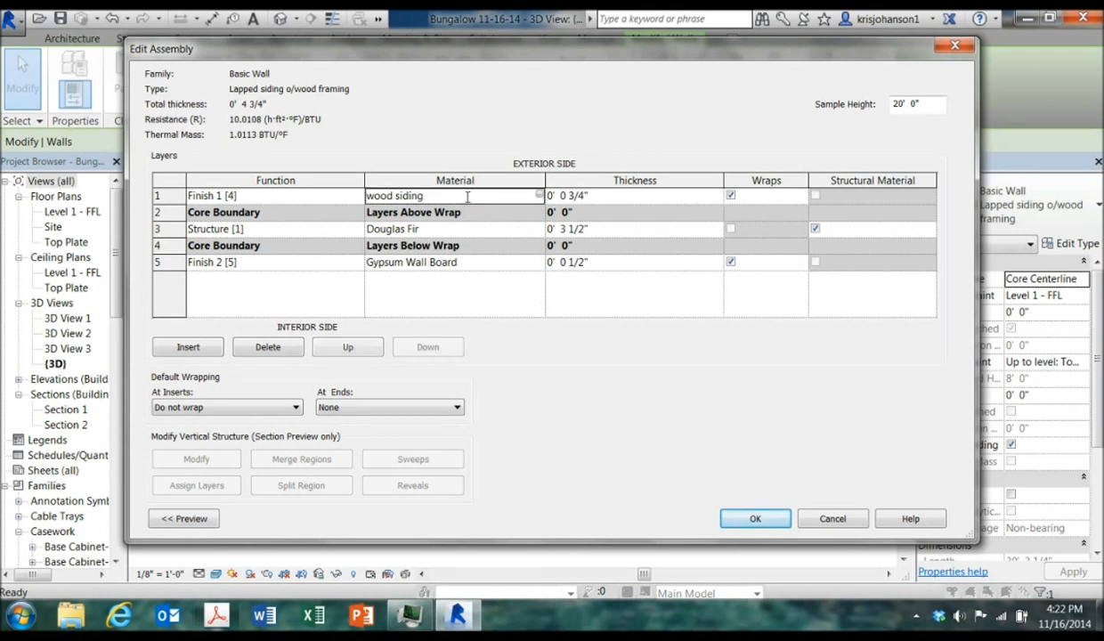
pyautogui.click(538, 195)
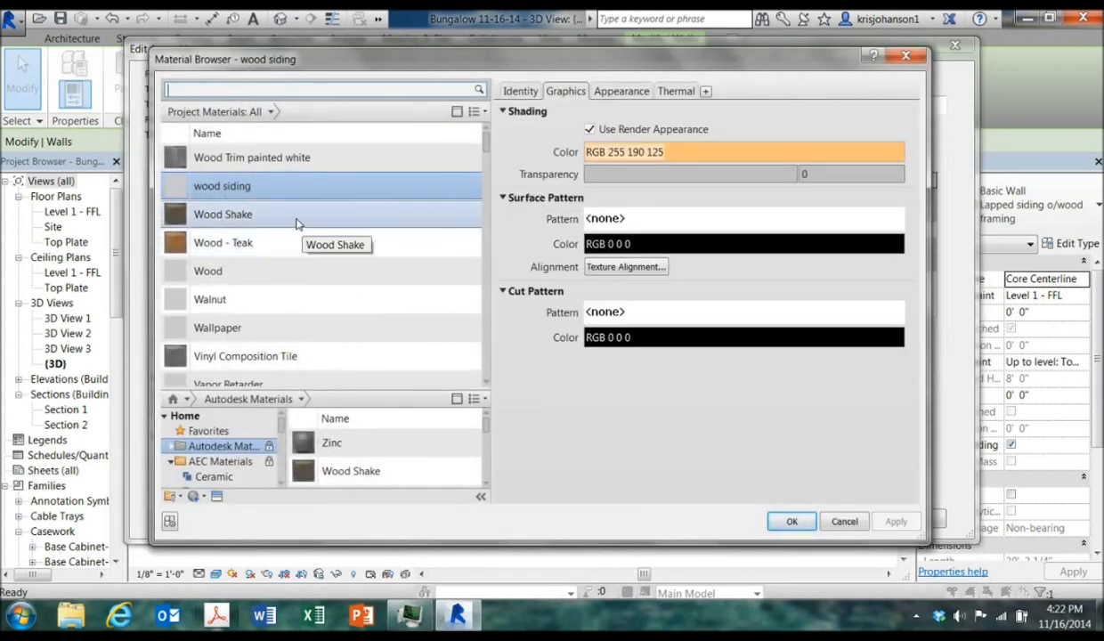
pyautogui.click(298, 223)
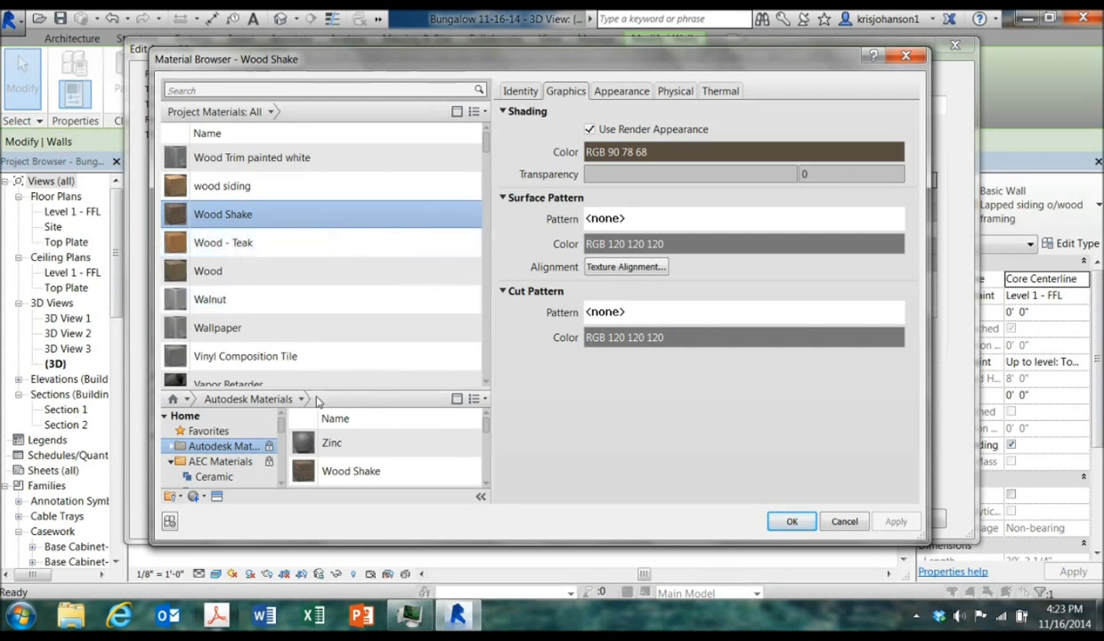
# Browse the Wood categories of the Autodesk and AEC material libraries
pyautogui.moveTo(318, 385); pyautogui.dragTo(318, 286)
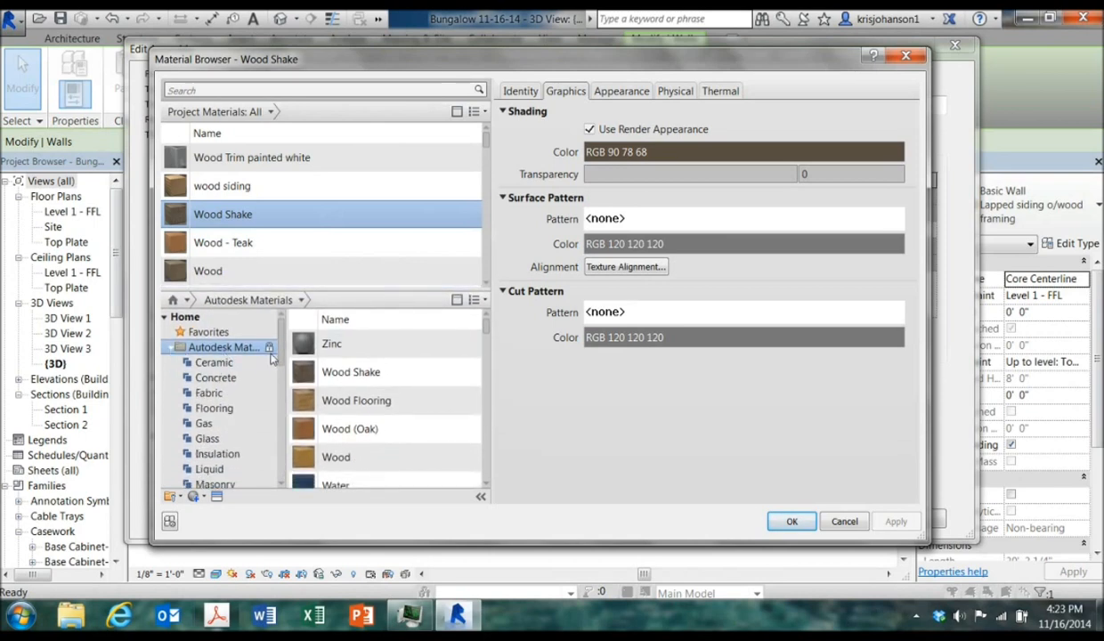
pyautogui.moveTo(280, 345); pyautogui.dragTo(272, 398)
pyautogui.scroll(-2, 272, 402)
pyautogui.click(223, 393)
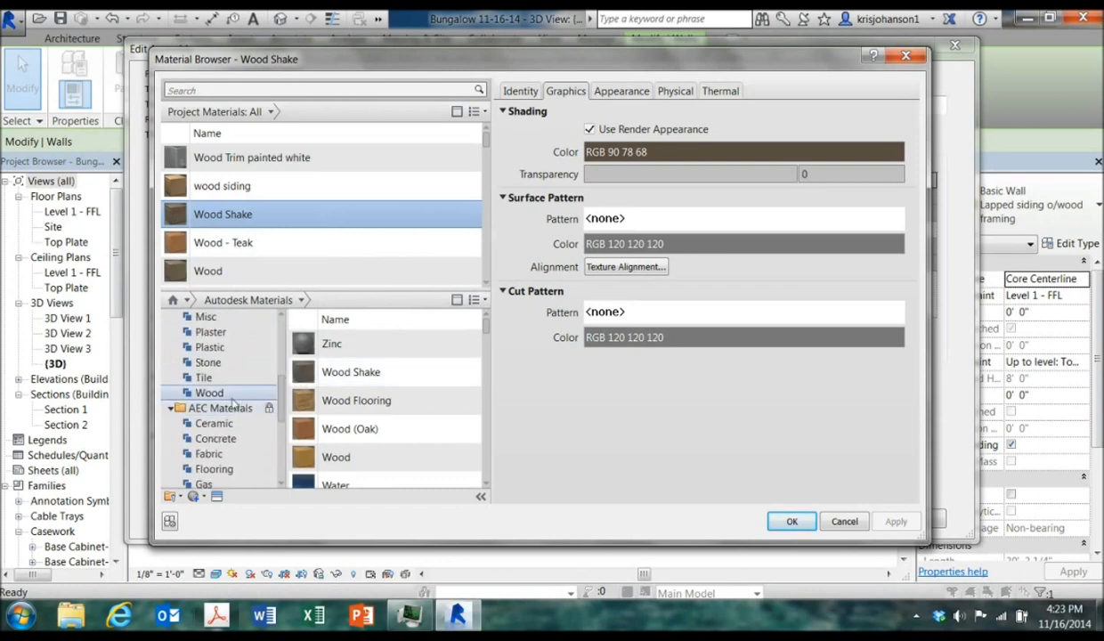
pyautogui.scroll(-4, 486, 341)
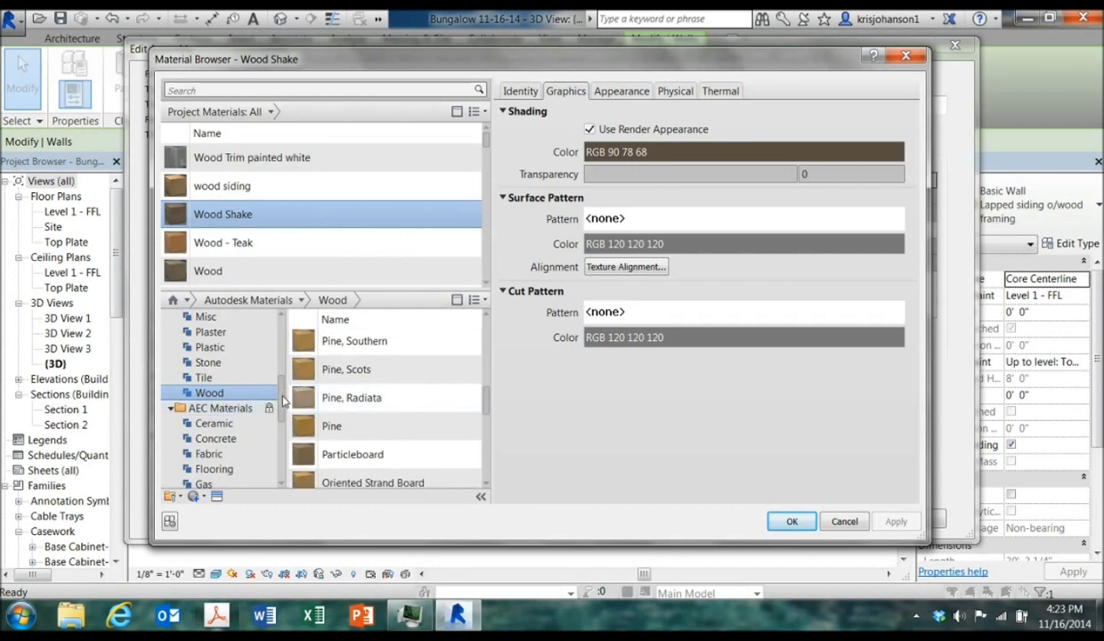
pyautogui.moveTo(283, 402); pyautogui.dragTo(280, 459)
pyautogui.click(260, 467)
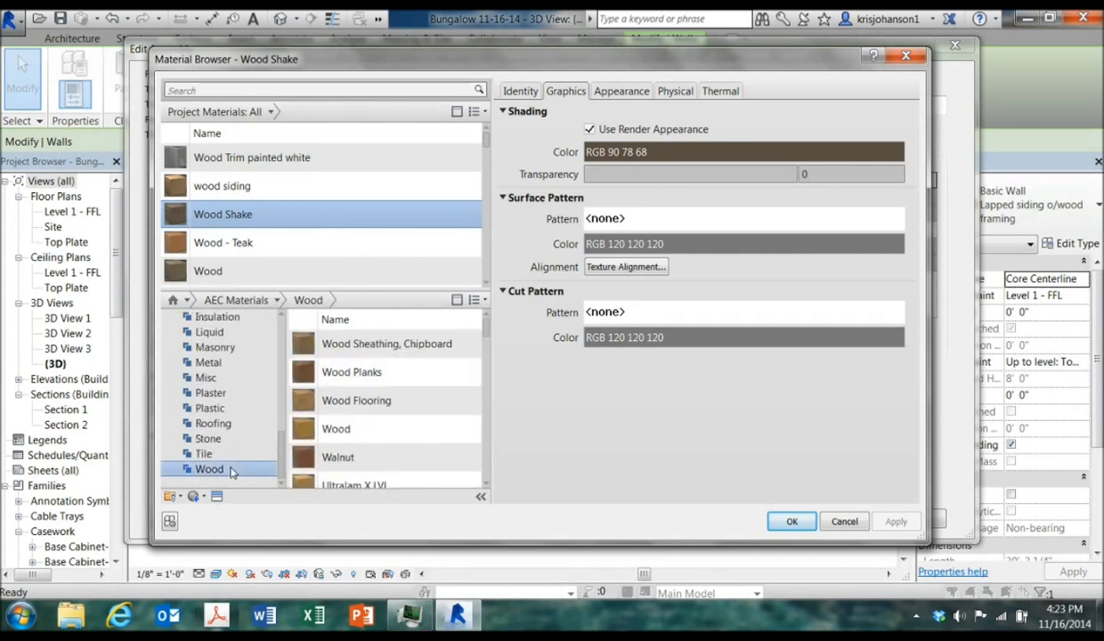
pyautogui.scroll(-2, 485, 342)
pyautogui.moveTo(487, 347)
pyautogui.mouseDown()
pyautogui.moveTo(485, 391)
pyautogui.moveTo(485, 324)
pyautogui.mouseUp()
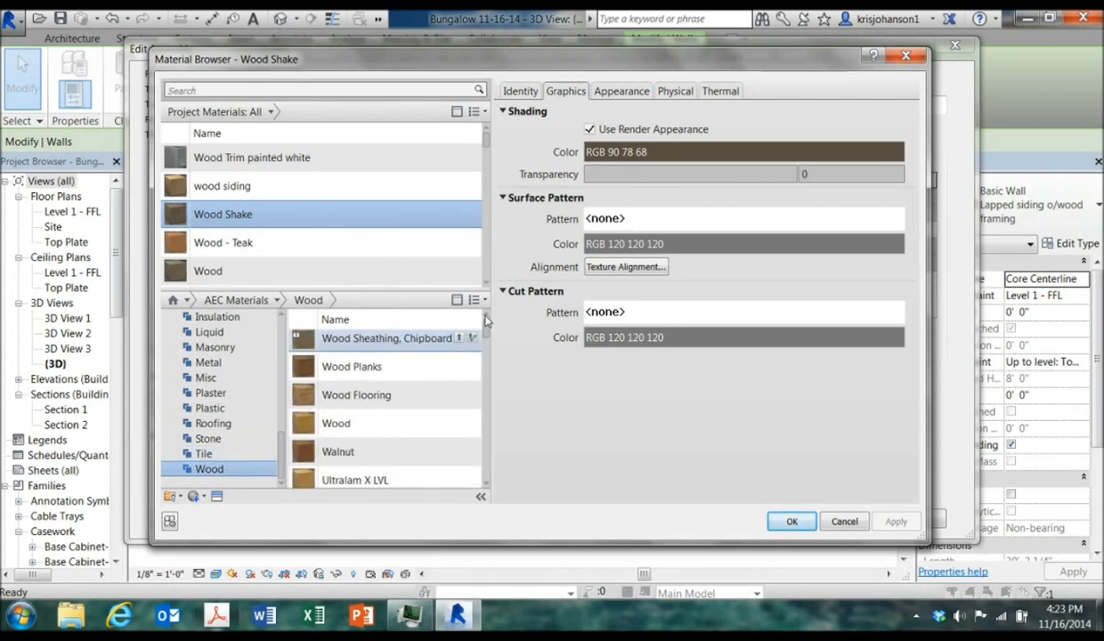
# Open the appearance asset browser for Wood Shake and browse the Wood and Siding appearance libraries
pyautogui.click(607, 91)
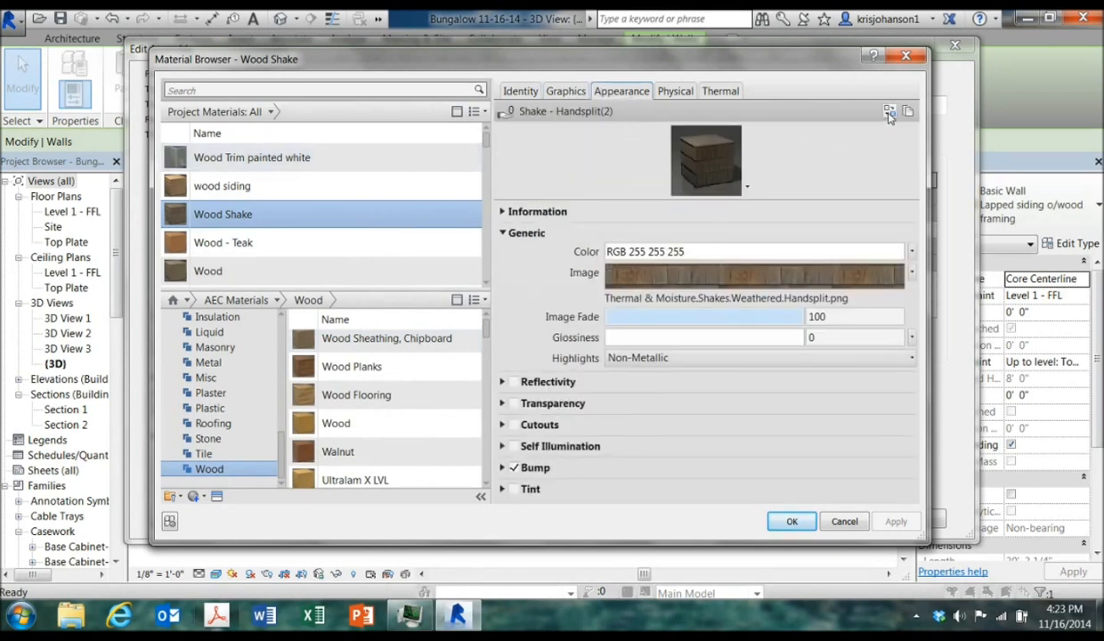
pyautogui.click(888, 113)
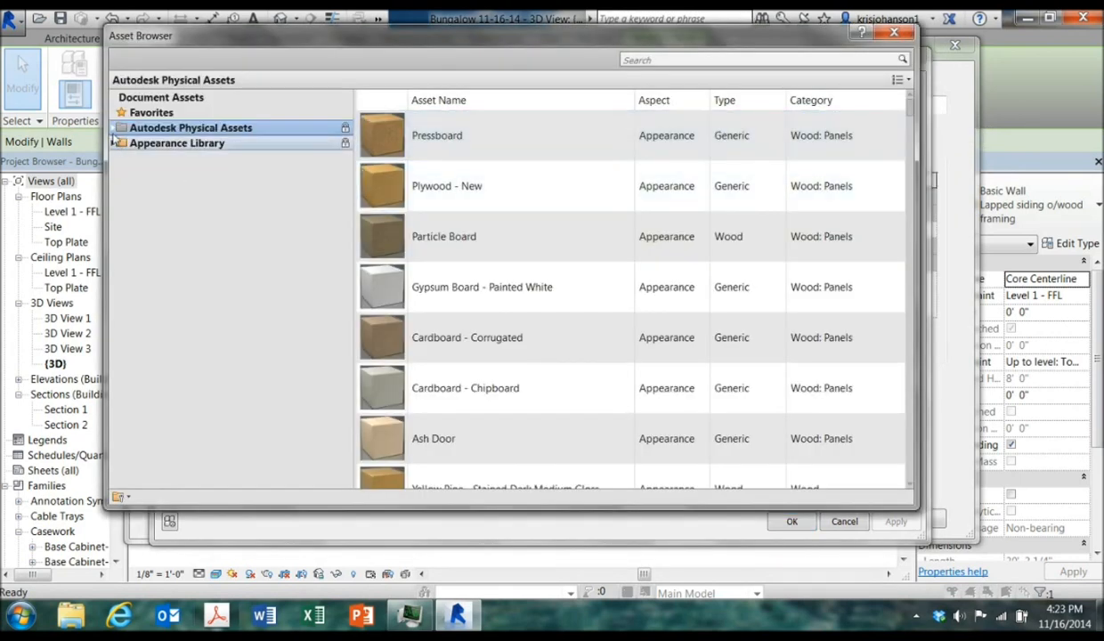
pyautogui.doubleClick(191, 128)
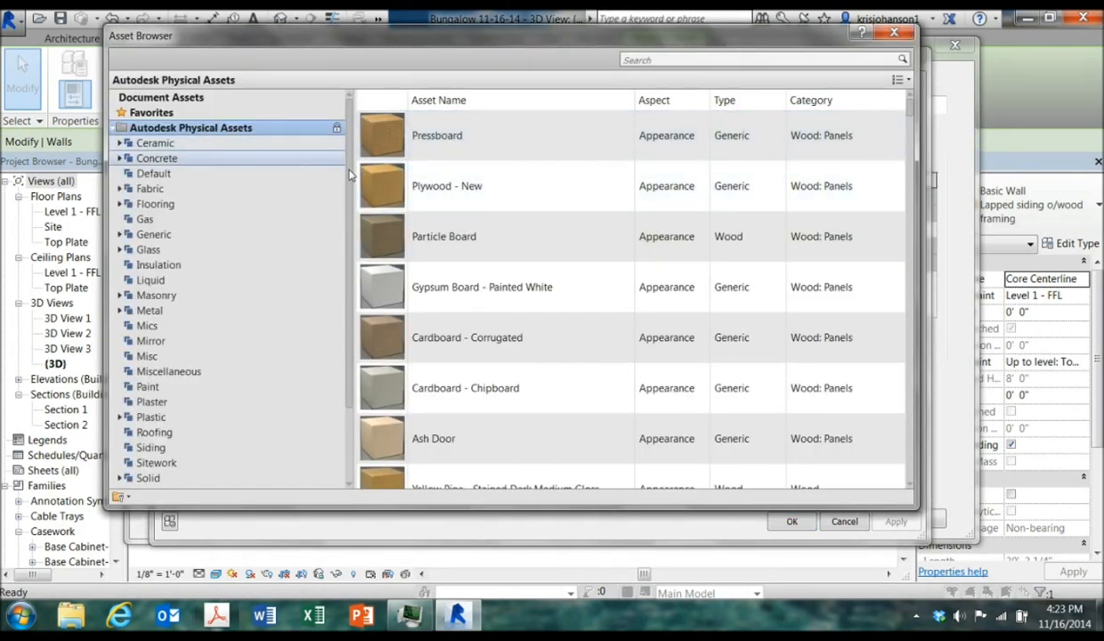
pyautogui.scroll(-2, 350, 176)
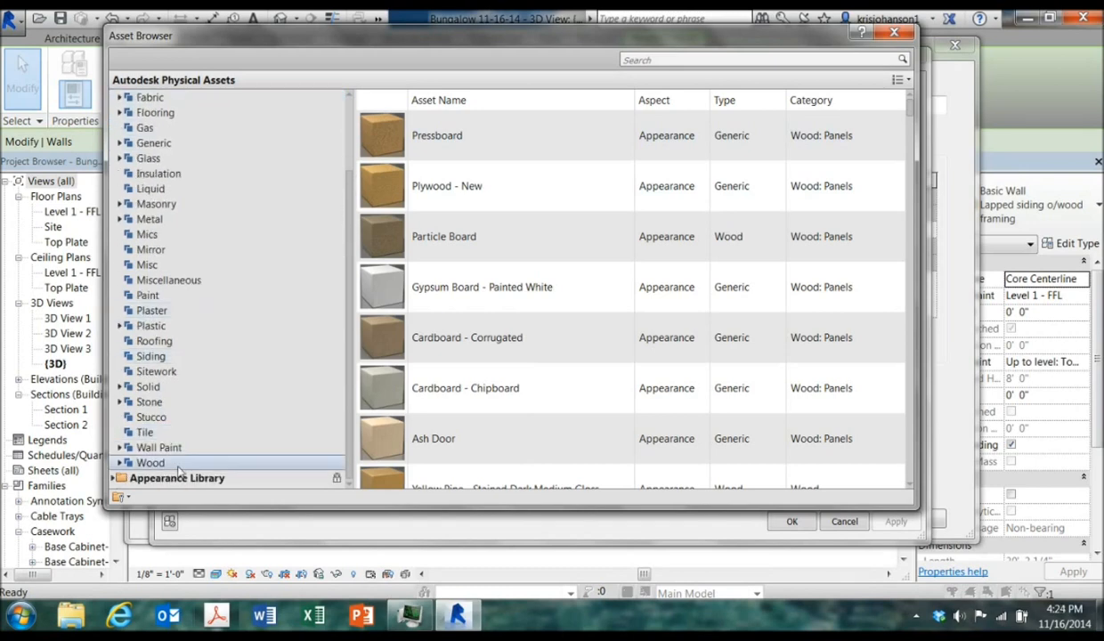
pyautogui.click(114, 478)
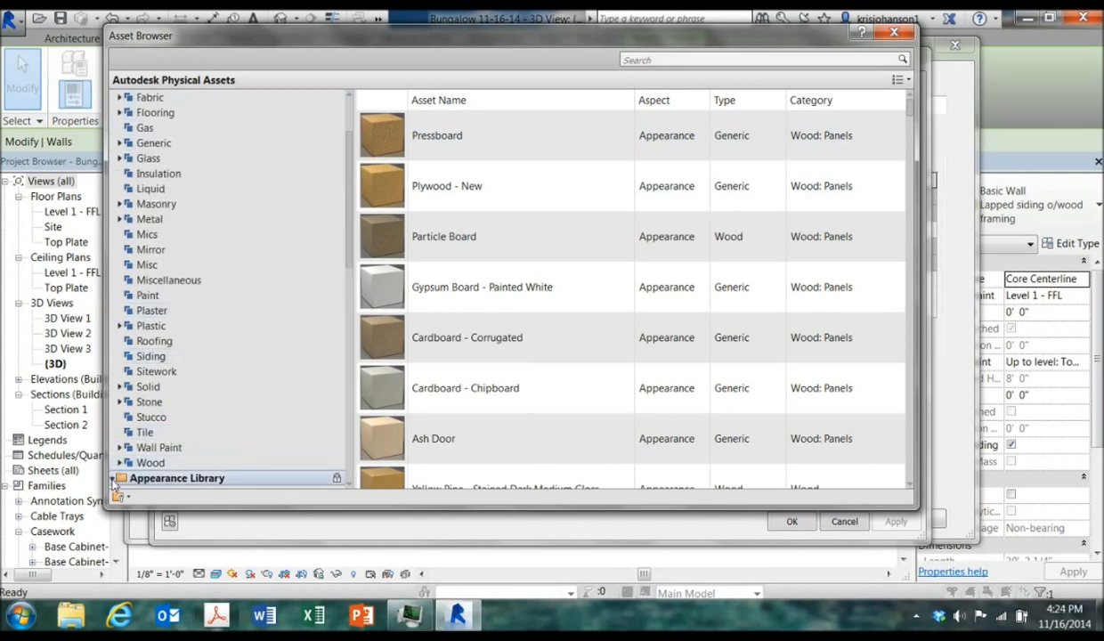
pyautogui.scroll(-6, 347, 258)
pyautogui.scroll(-7, 334, 382)
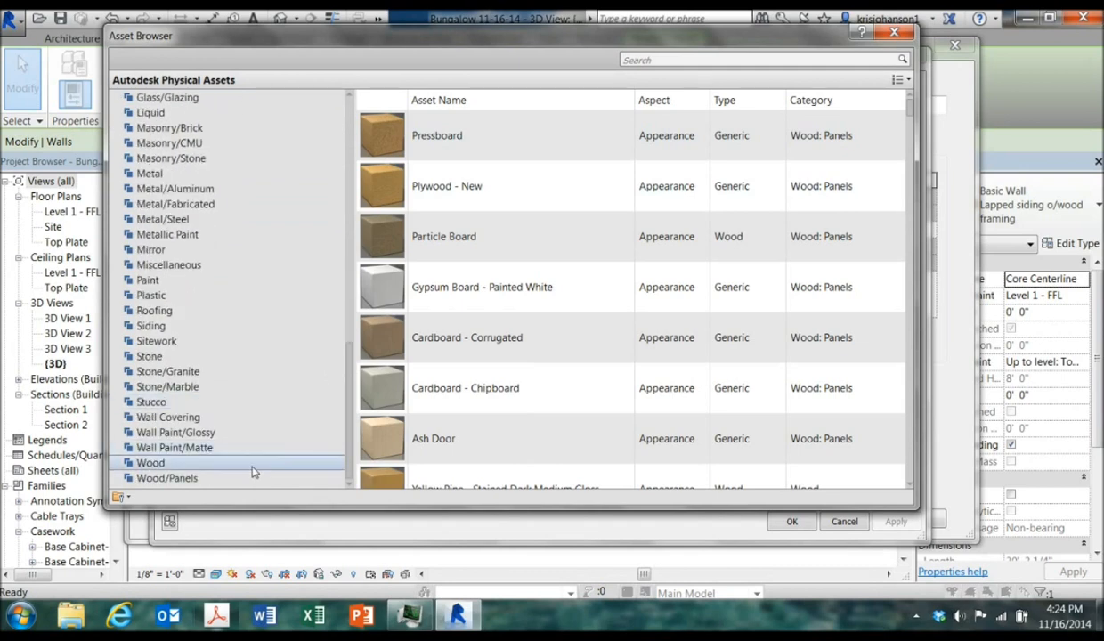
pyautogui.click(251, 463)
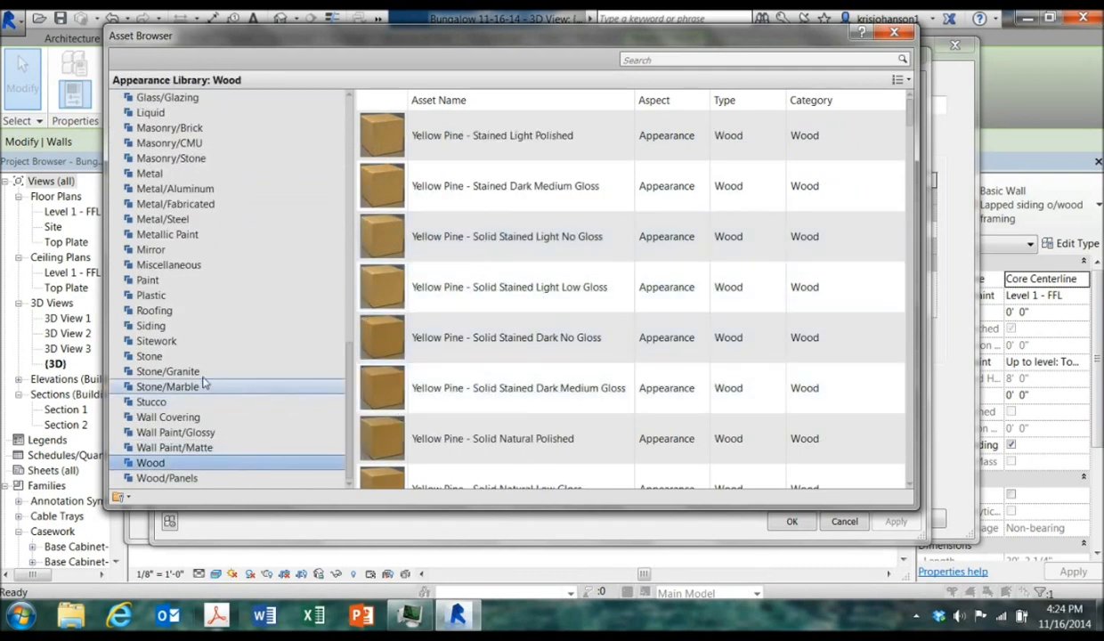
pyautogui.click(169, 326)
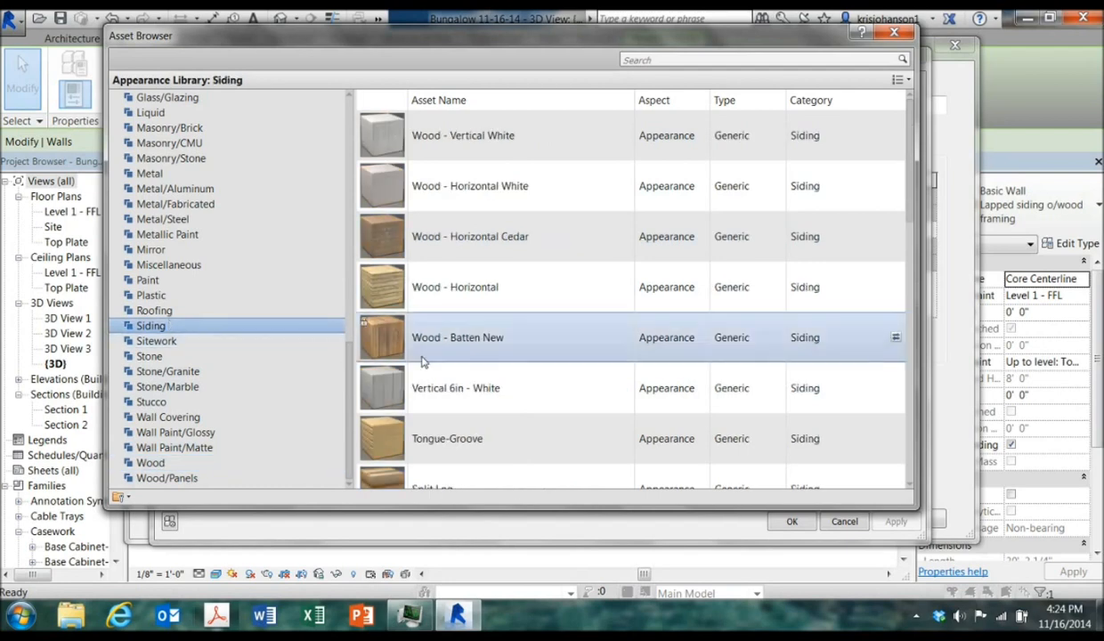
pyautogui.click(896, 34)
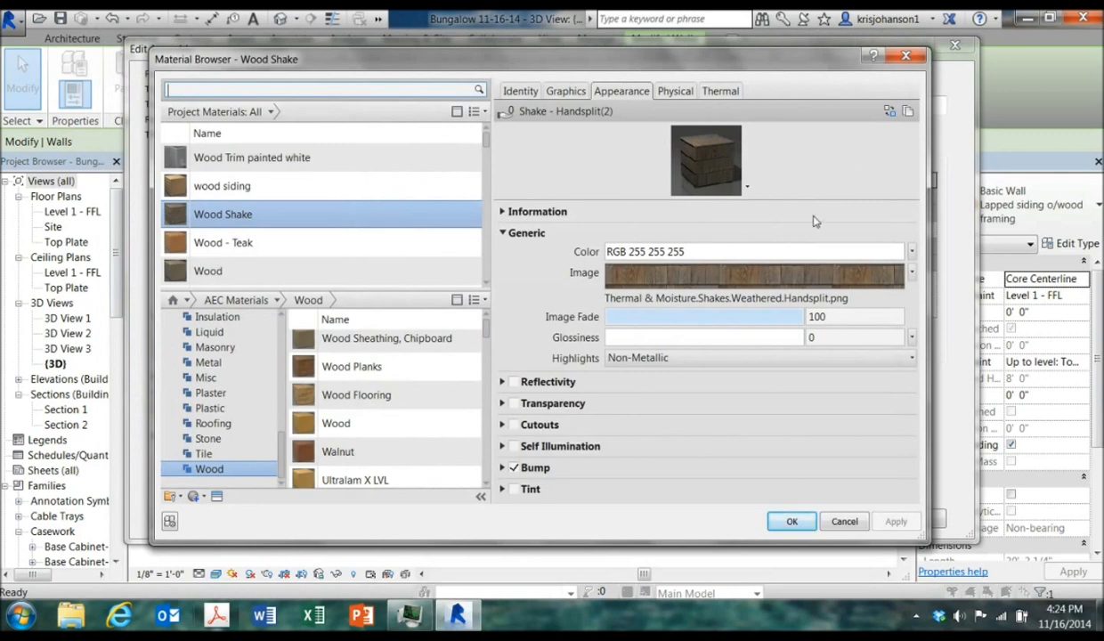
# Confirm Wood Shake as the exterior finish material and close the assembly and type properties dialogs
pyautogui.click(558, 93)
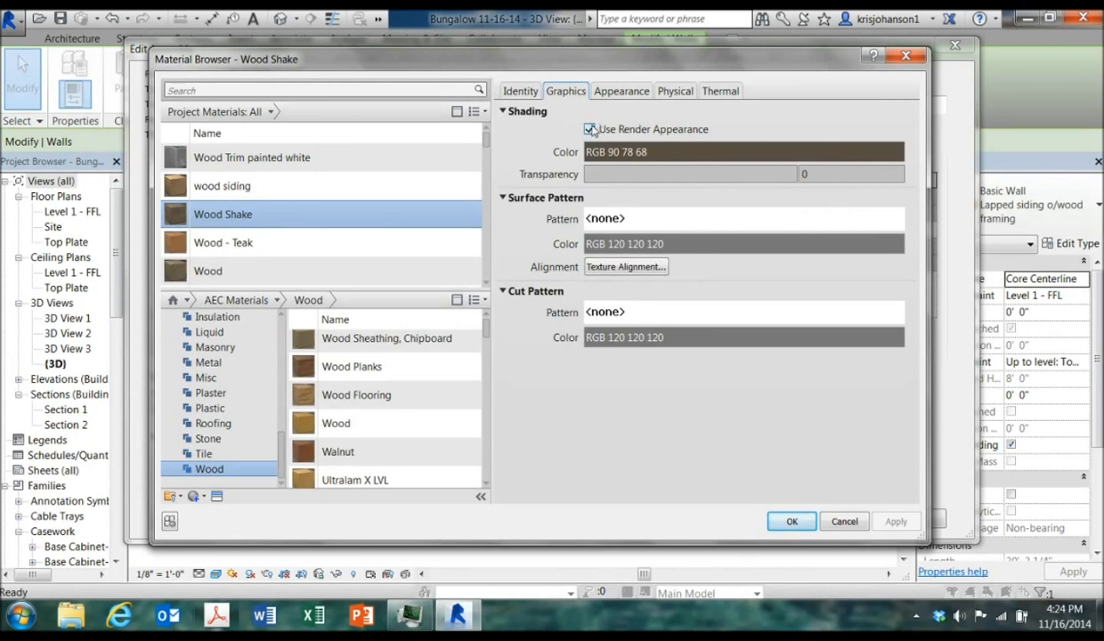
pyautogui.click(590, 130)
pyautogui.click(590, 130)
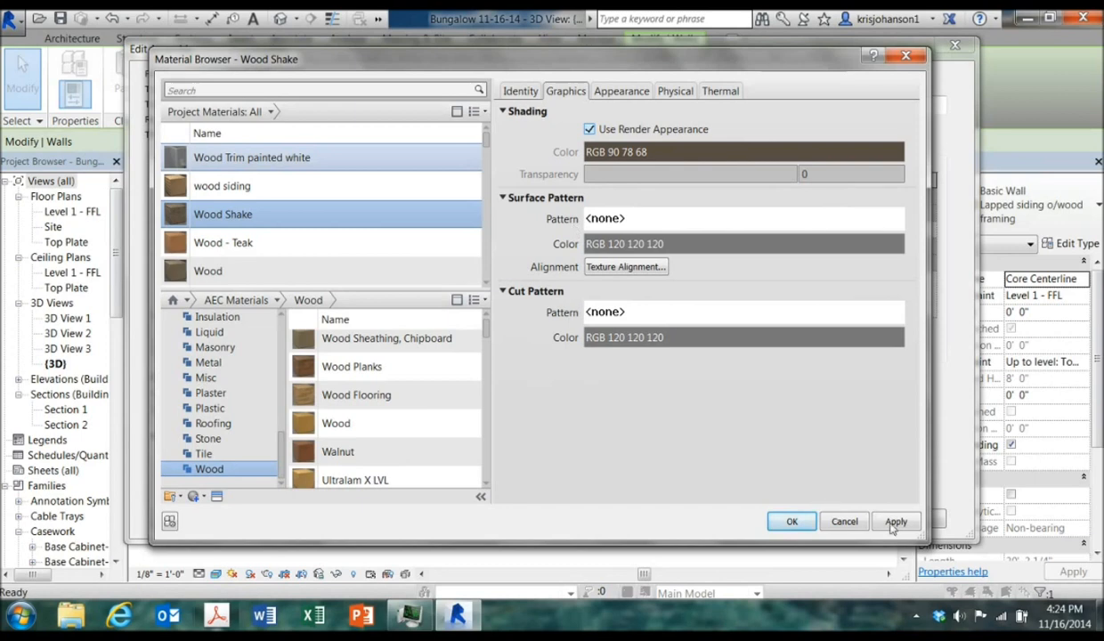
pyautogui.click(791, 521)
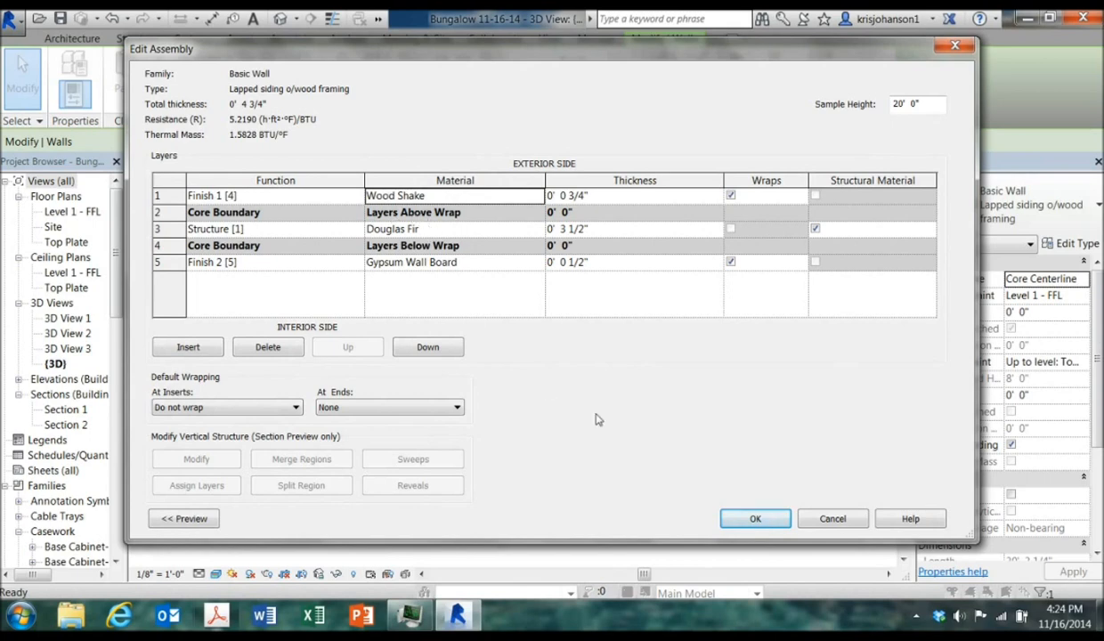
pyautogui.click(730, 519)
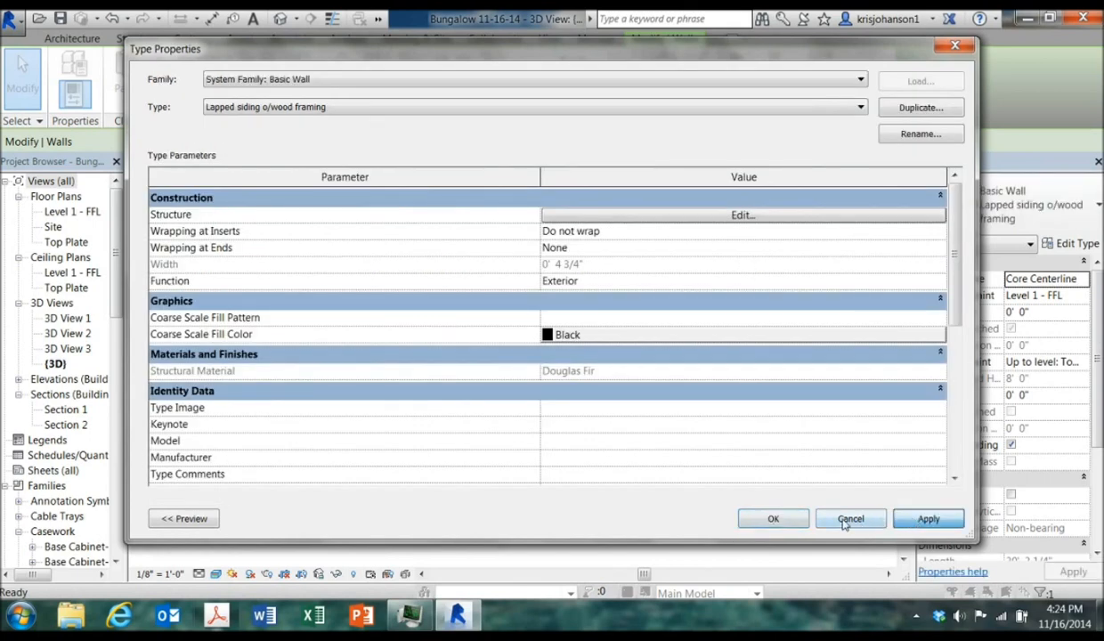
pyautogui.click(771, 518)
# Reopen the wall type's structure and delete both the exterior Finish 1 and interior Finish 2 layers
pyautogui.click(746, 492)
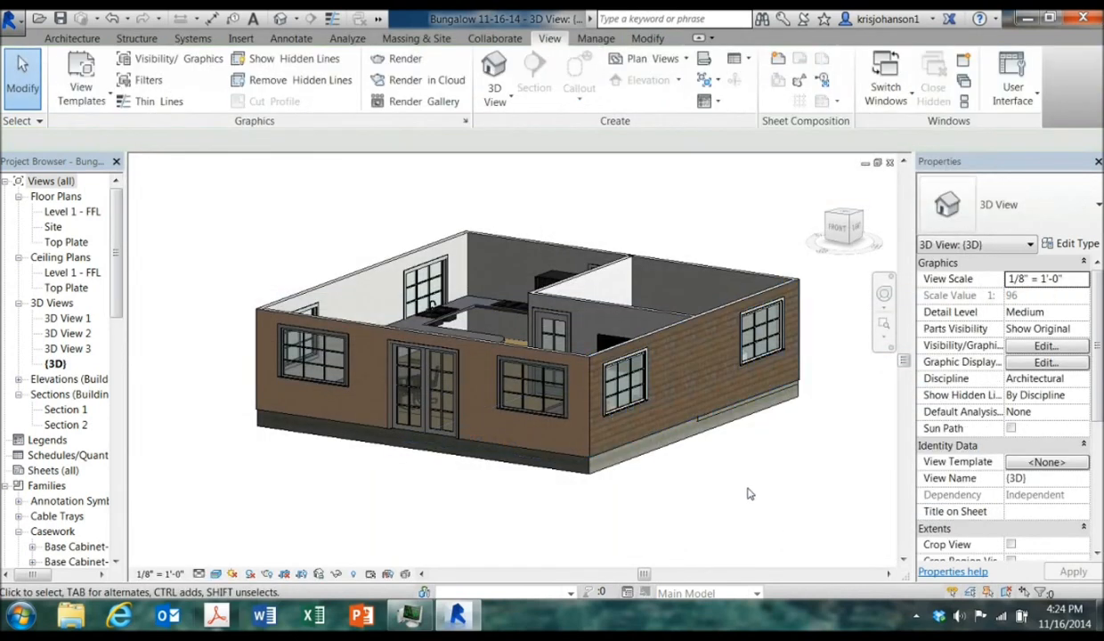
pyautogui.moveTo(787, 478); pyautogui.dragTo(690, 424, button='middle')
pyautogui.scroll(2, 627, 392)
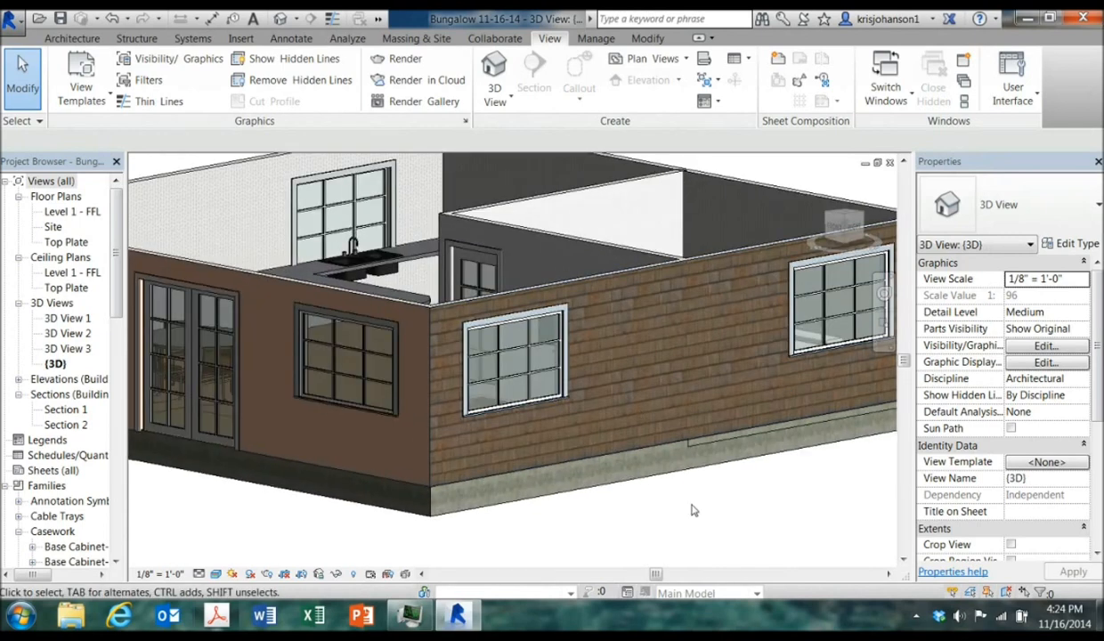
pyautogui.click(660, 313)
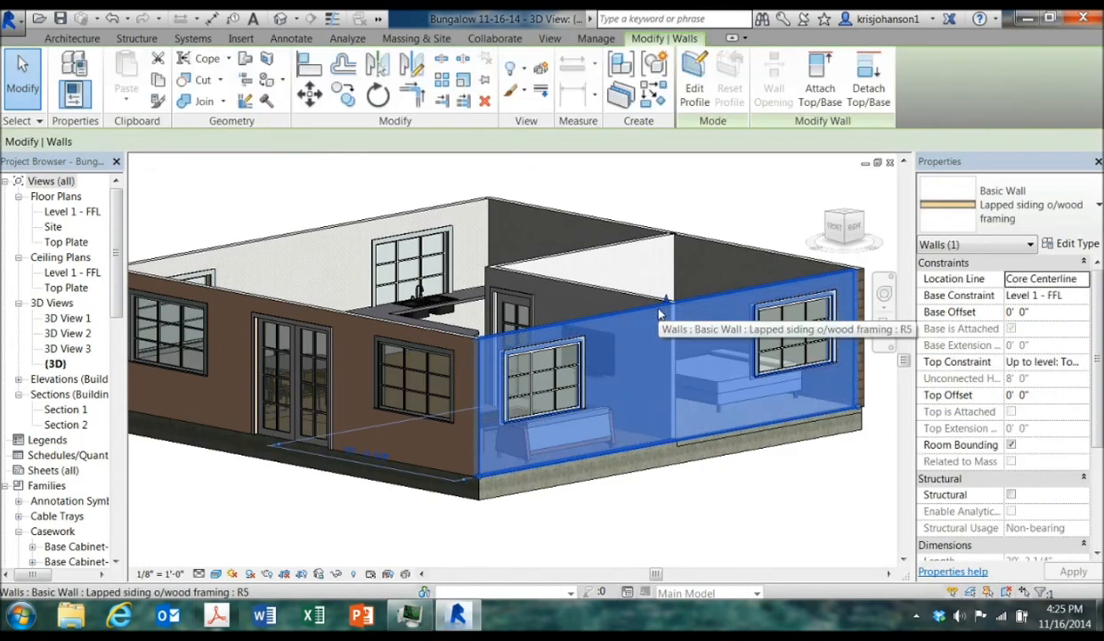
pyautogui.click(1071, 246)
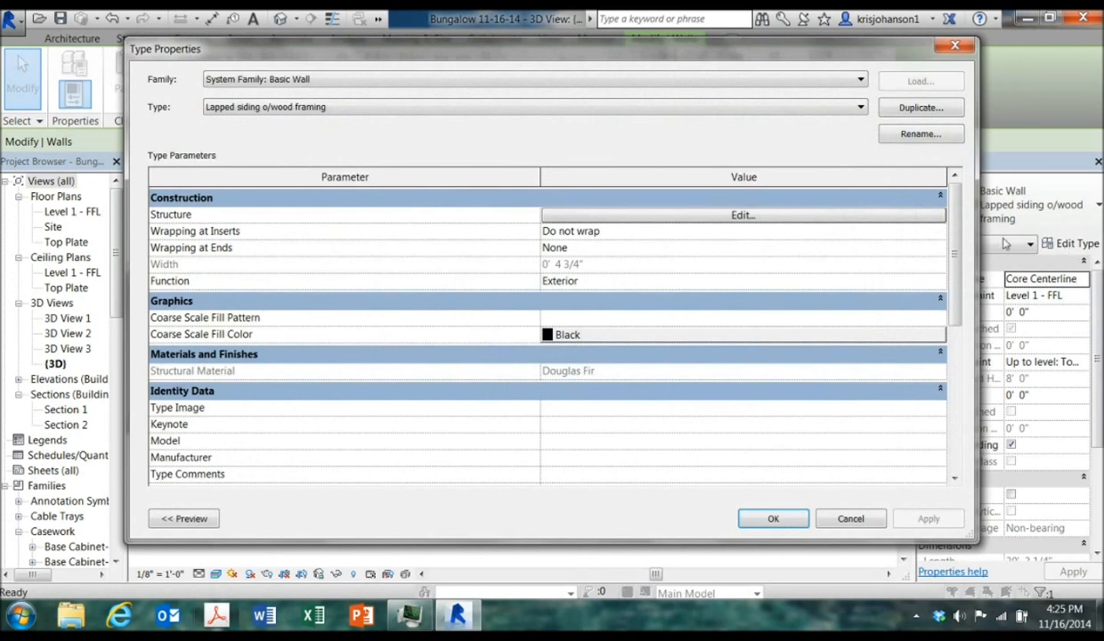
pyautogui.click(746, 216)
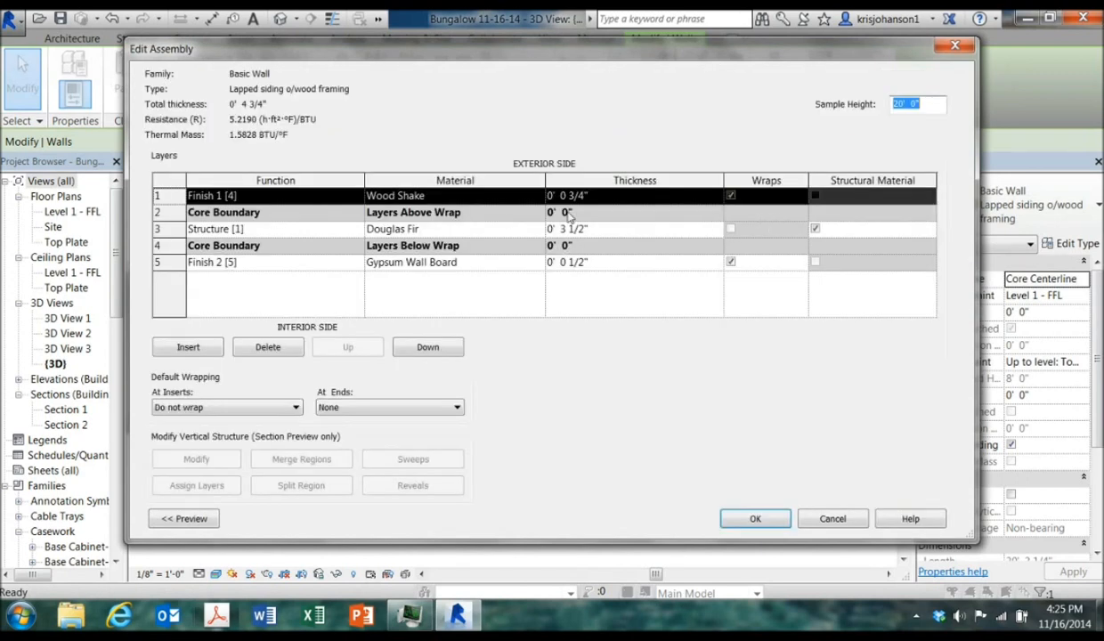
pyautogui.click(294, 347)
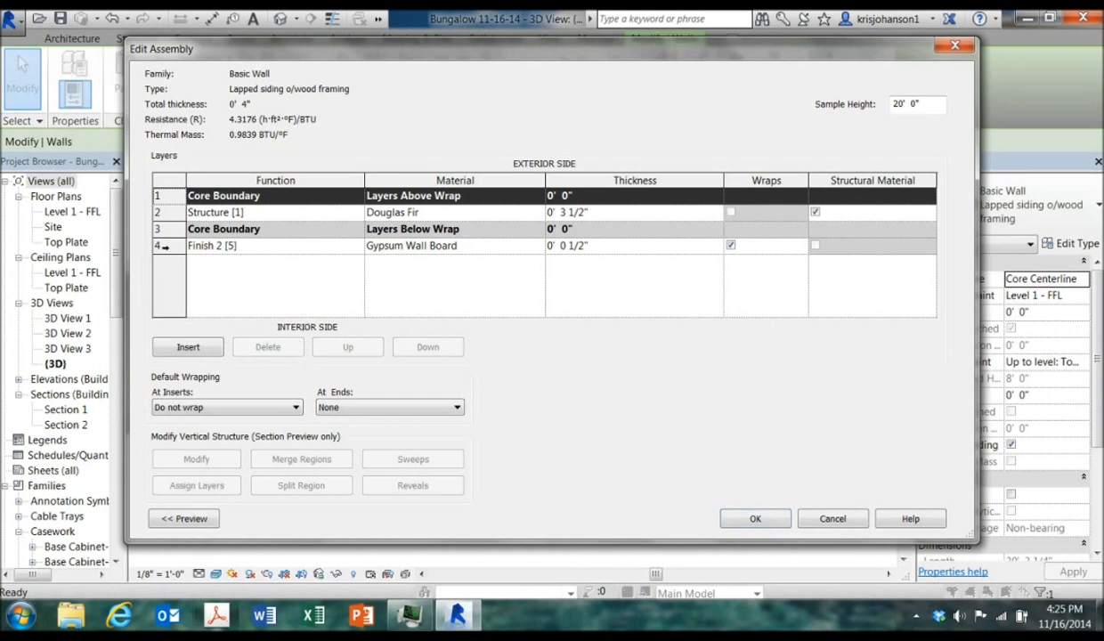
pyautogui.click(158, 245)
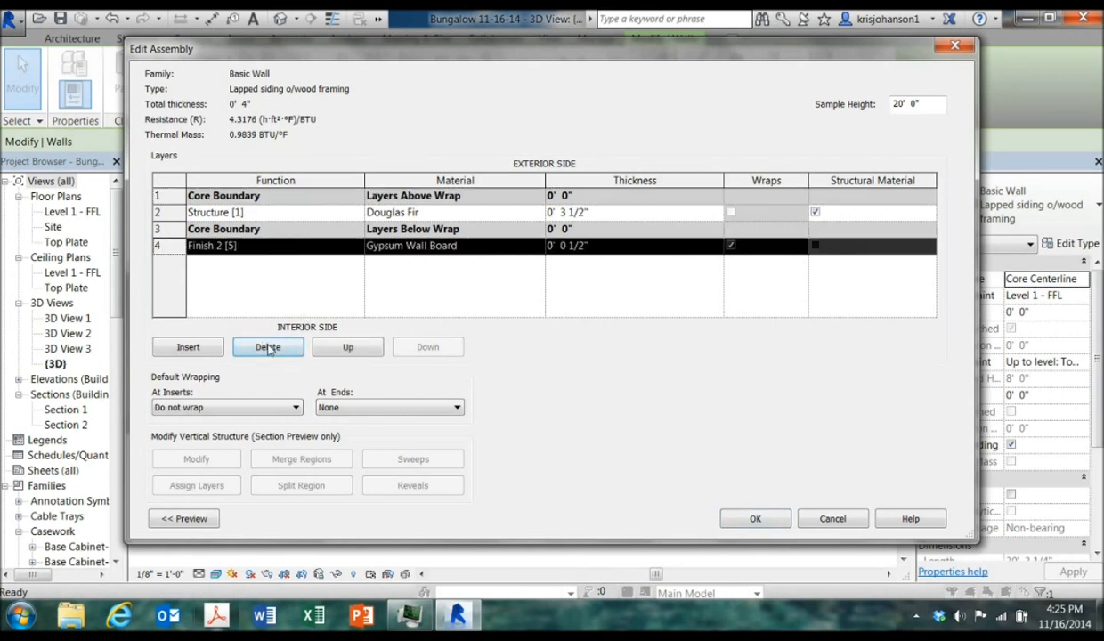
pyautogui.click(269, 348)
# Assign Concrete, Cast-in-Place gray as the material of the remaining structure layer
pyautogui.click(496, 216)
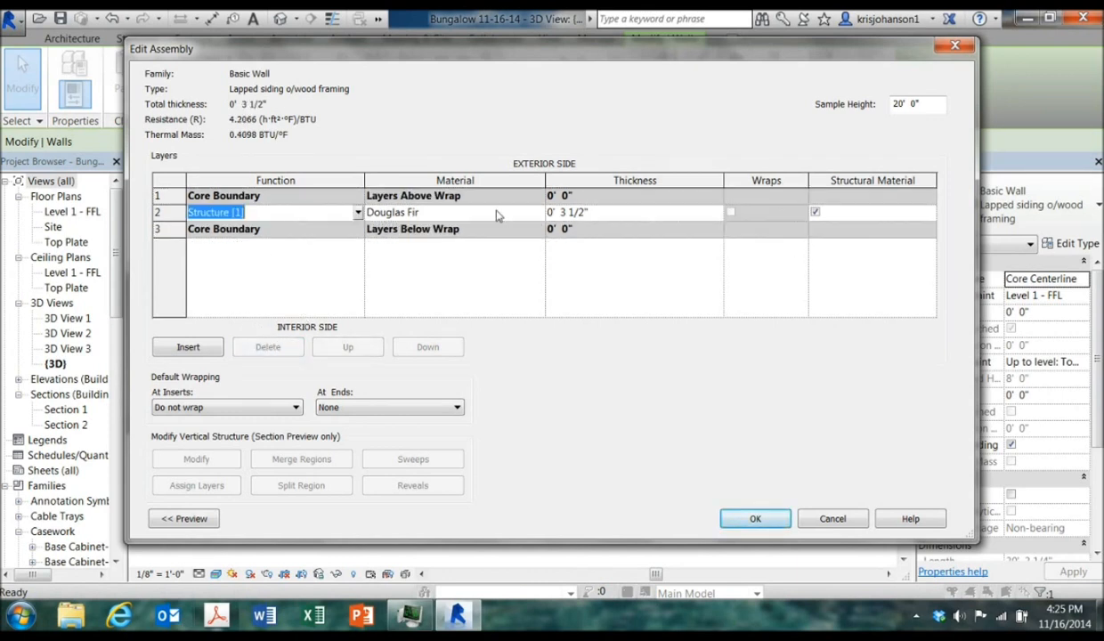
pyautogui.click(497, 213)
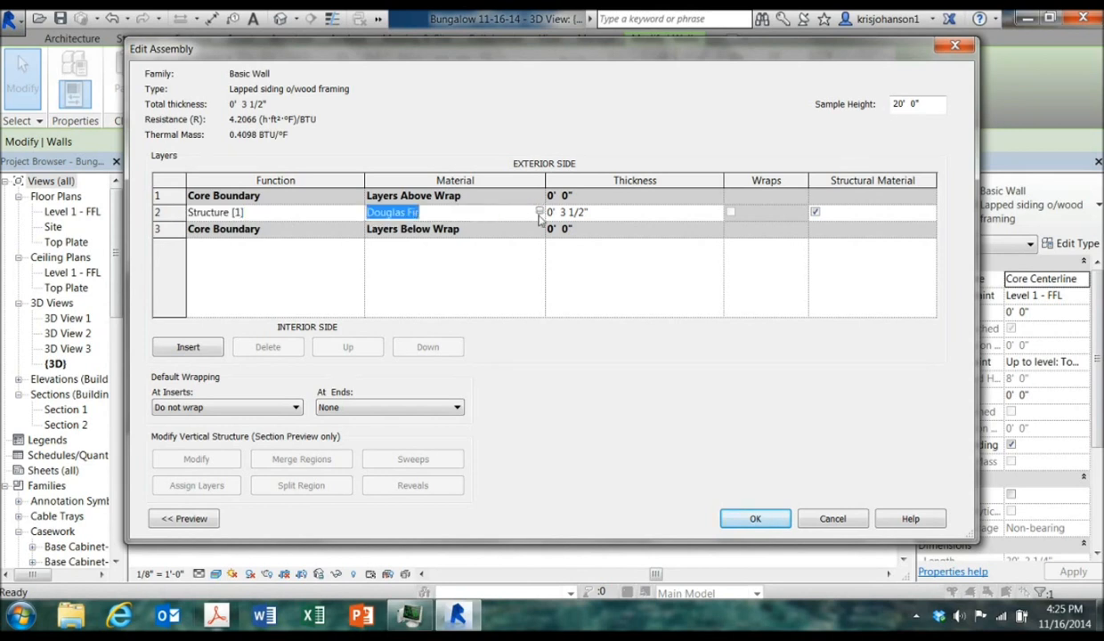
pyautogui.click(474, 213)
pyautogui.click(470, 213)
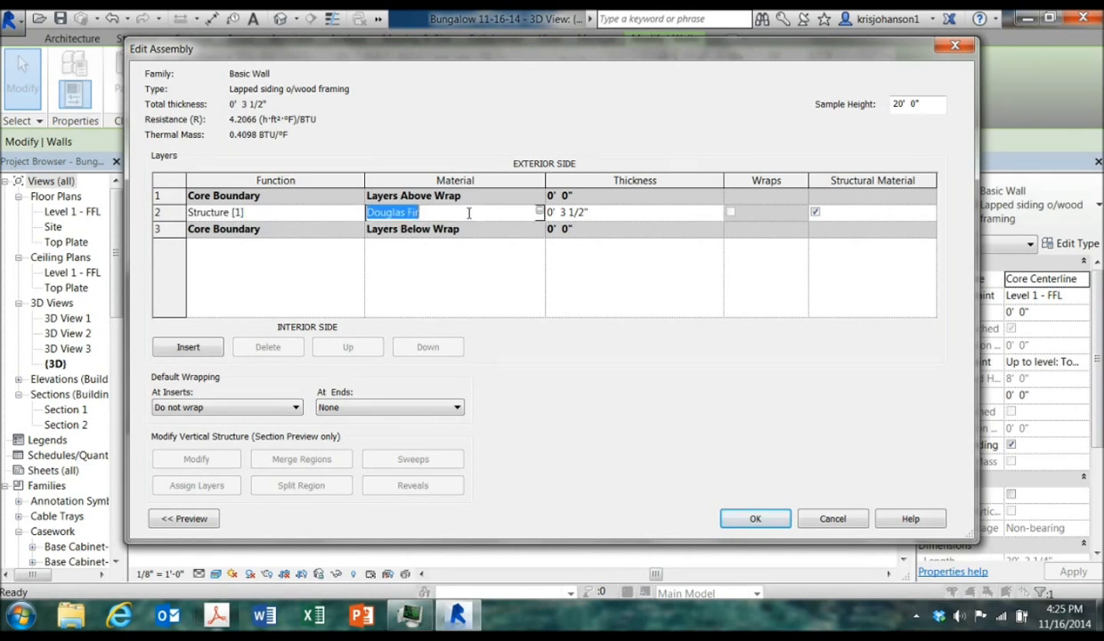
pyautogui.click(537, 212)
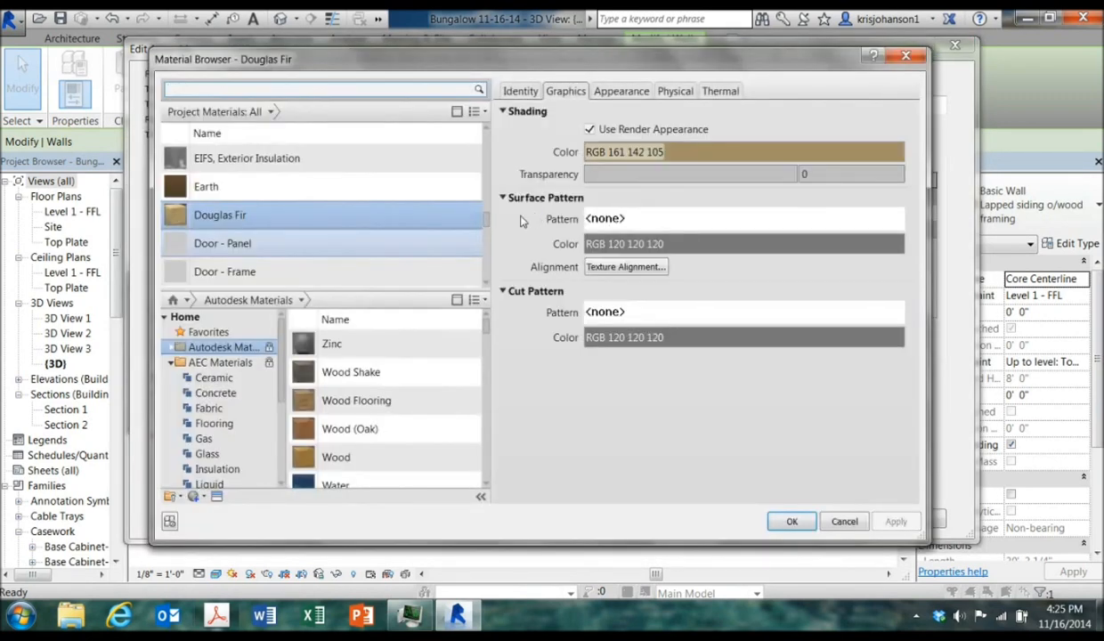
pyautogui.scroll(-1, 382, 278)
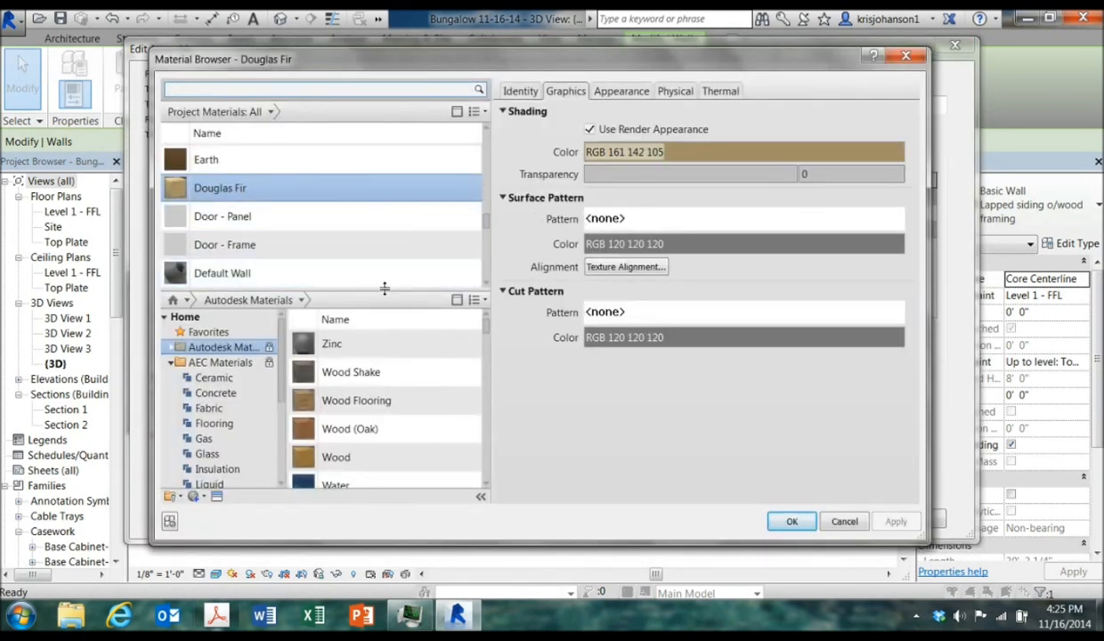
pyautogui.moveTo(384, 295); pyautogui.dragTo(398, 408)
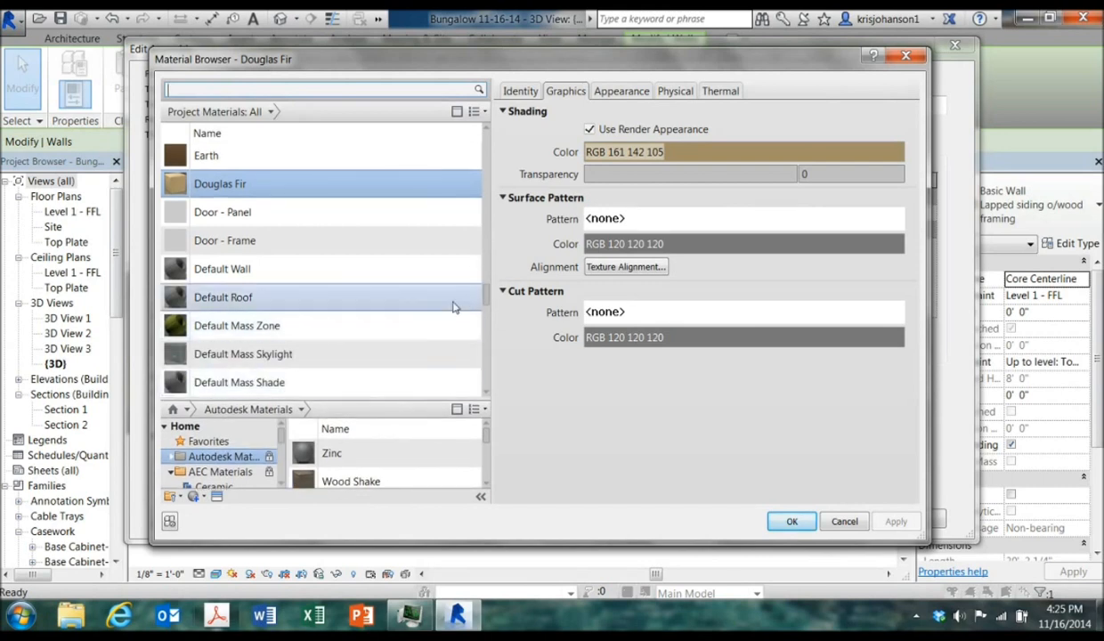
pyautogui.click(557, 94)
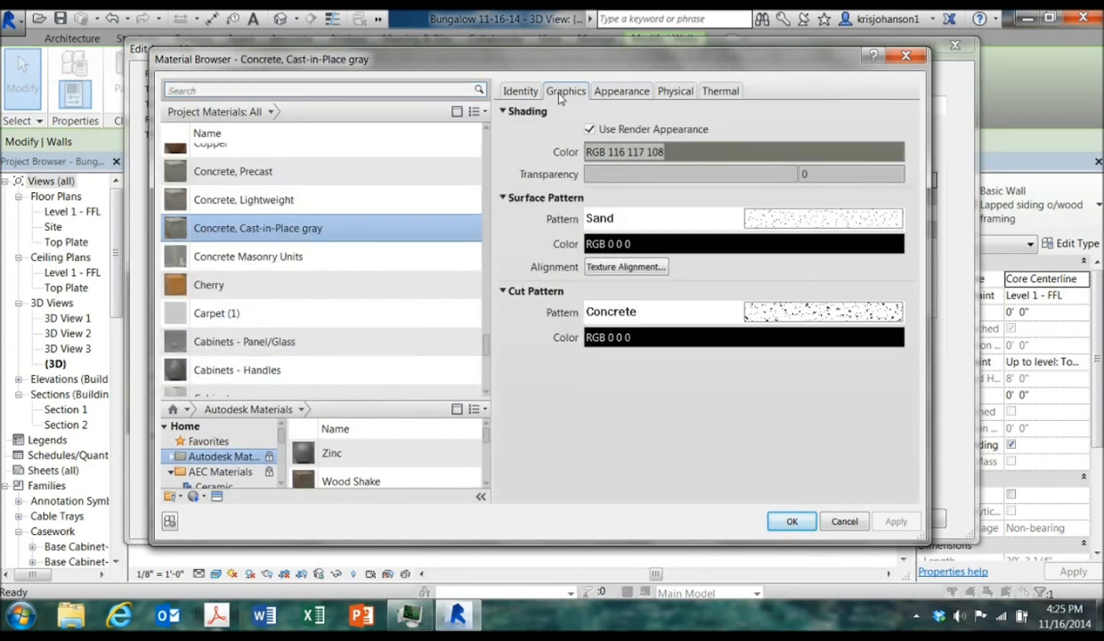
pyautogui.click(608, 95)
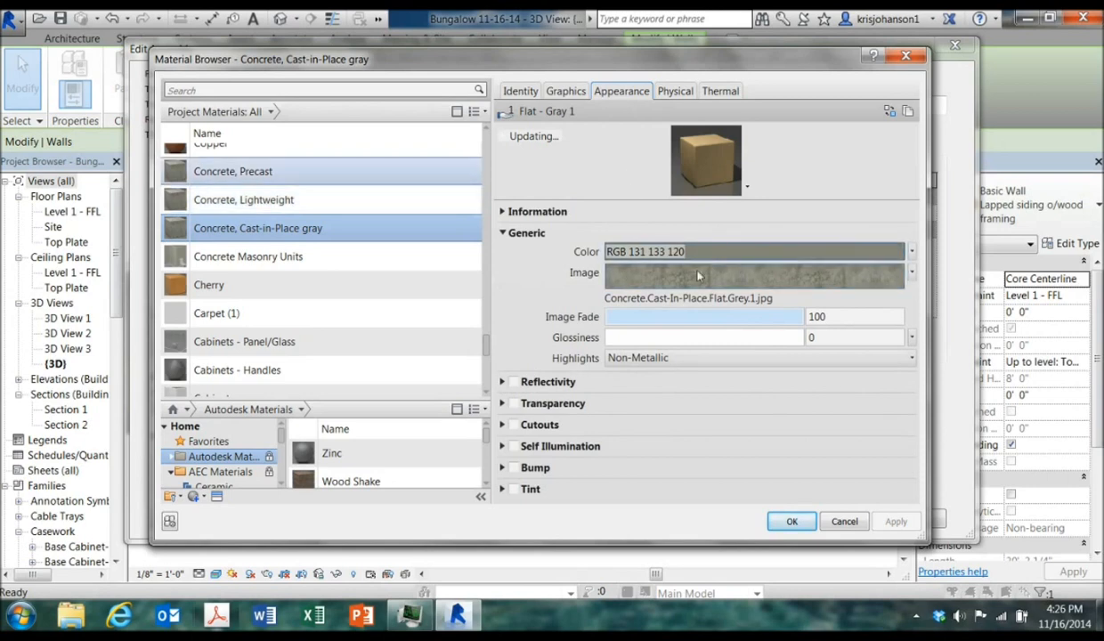
pyautogui.click(567, 93)
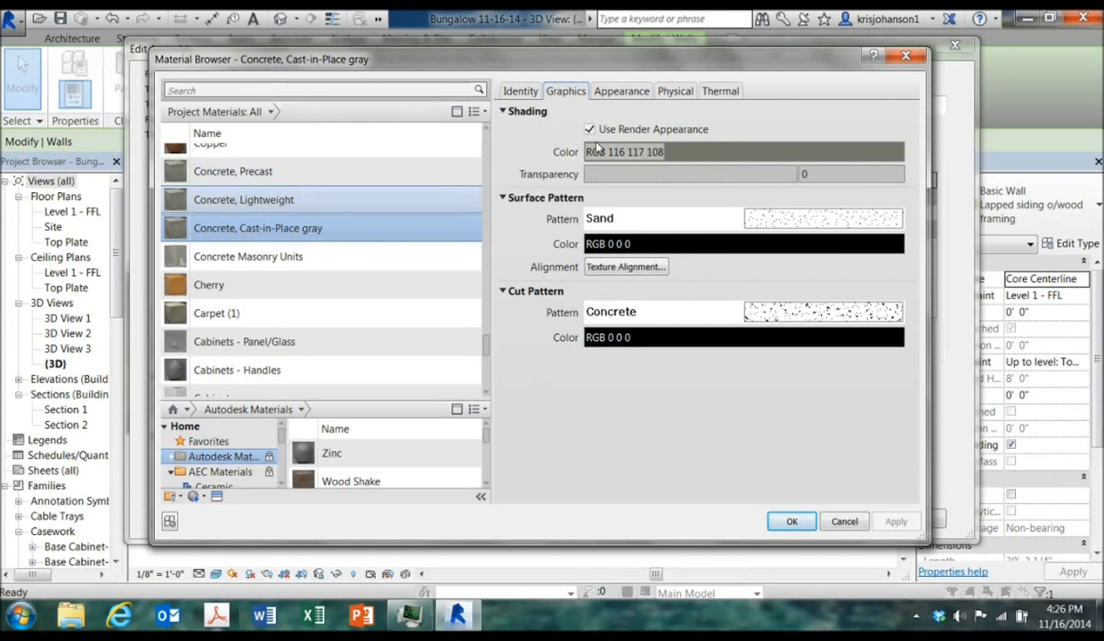
pyautogui.click(789, 524)
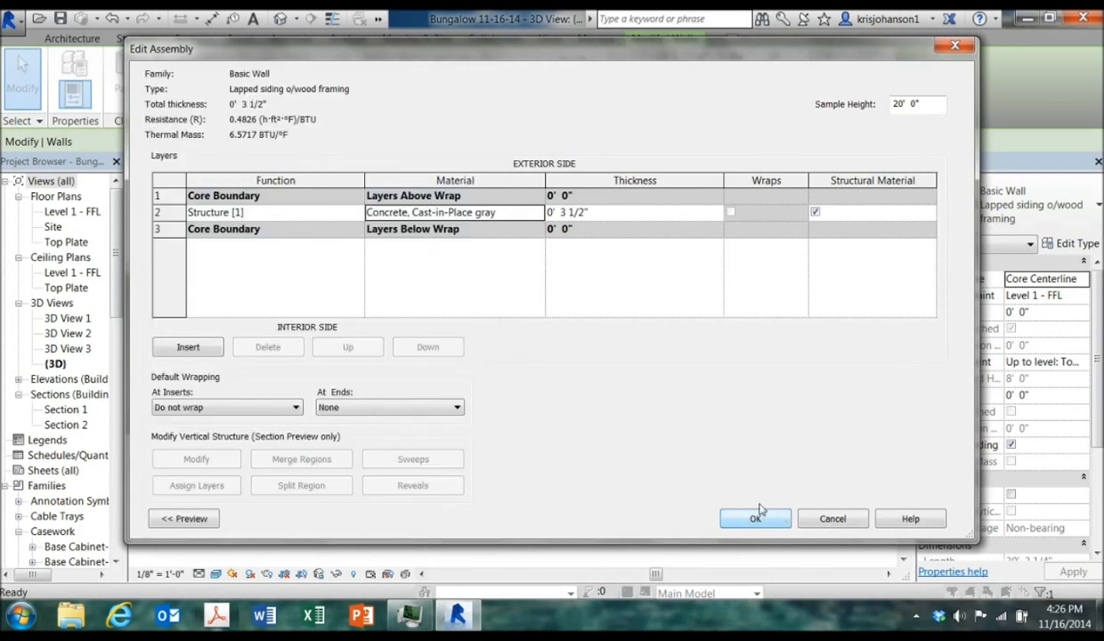
# Set the structure layer thickness to 6" and close the assembly and type properties dialogs
pyautogui.click(580, 212)
pyautogui.moveTo(586, 212); pyautogui.dragTo(559, 212)
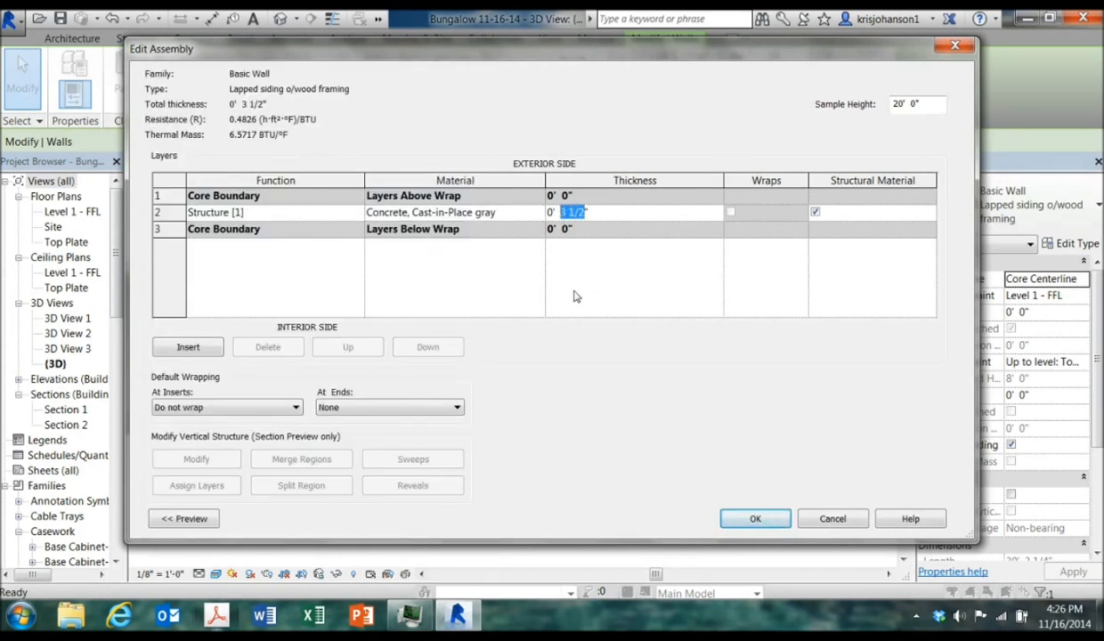
pyautogui.write('6')
pyautogui.click(752, 518)
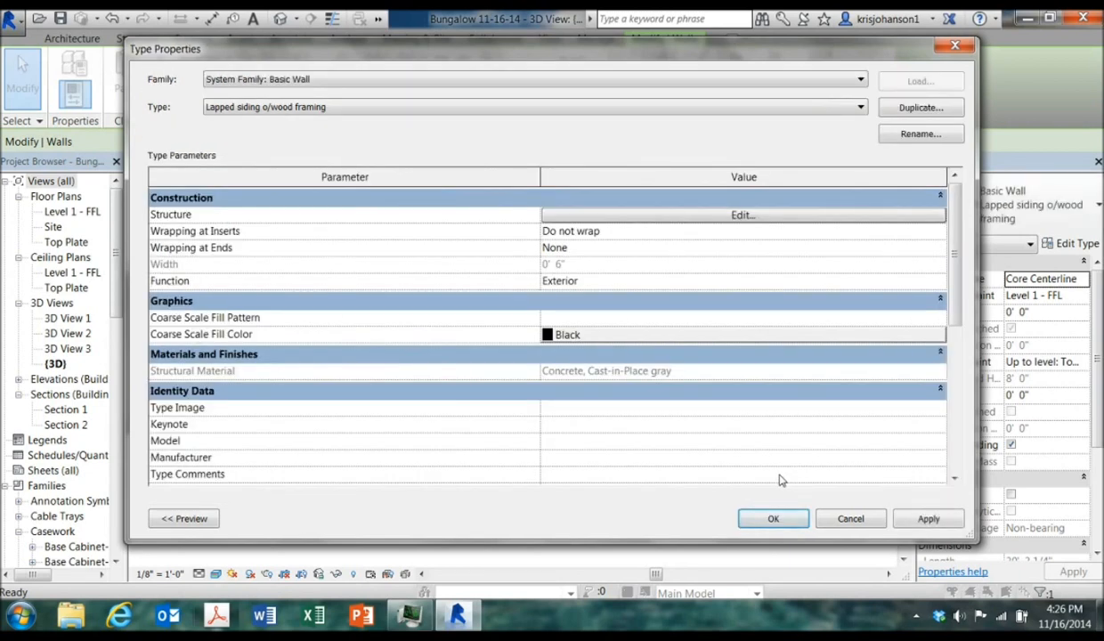
pyautogui.click(773, 520)
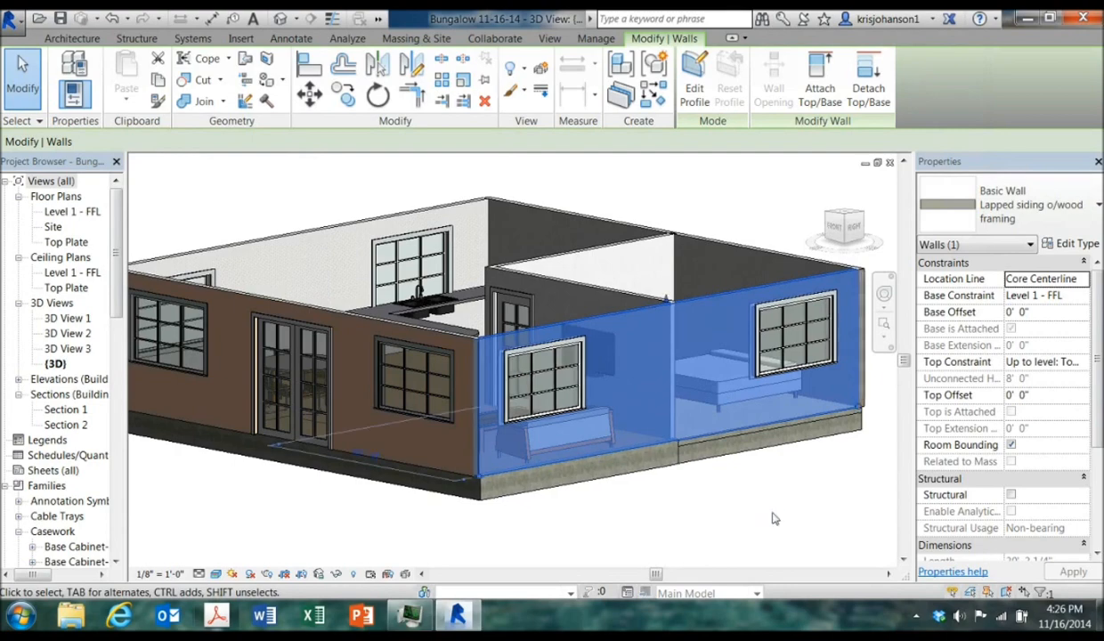
# Undo the last two wall type changes
pyautogui.click(772, 517)
pyautogui.moveTo(770, 516)
pyautogui.keyDown('shift'); pyautogui.mouseDown(button='middle')
pyautogui.moveTo(488, 505)
pyautogui.moveTo(360, 514)
pyautogui.moveTo(632, 537)
pyautogui.moveTo(675, 512)
pyautogui.moveTo(764, 513)
pyautogui.moveTo(818, 497)
pyautogui.moveTo(774, 491)
pyautogui.mouseUp(button='middle'); pyautogui.keyUp('shift')
pyautogui.moveTo(679, 476)
pyautogui.keyDown('shift'); pyautogui.mouseDown(button='middle')
pyautogui.moveTo(779, 503)
pyautogui.moveTo(727, 512)
pyautogui.moveTo(740, 523)
pyautogui.mouseUp(button='middle'); pyautogui.keyUp('shift')
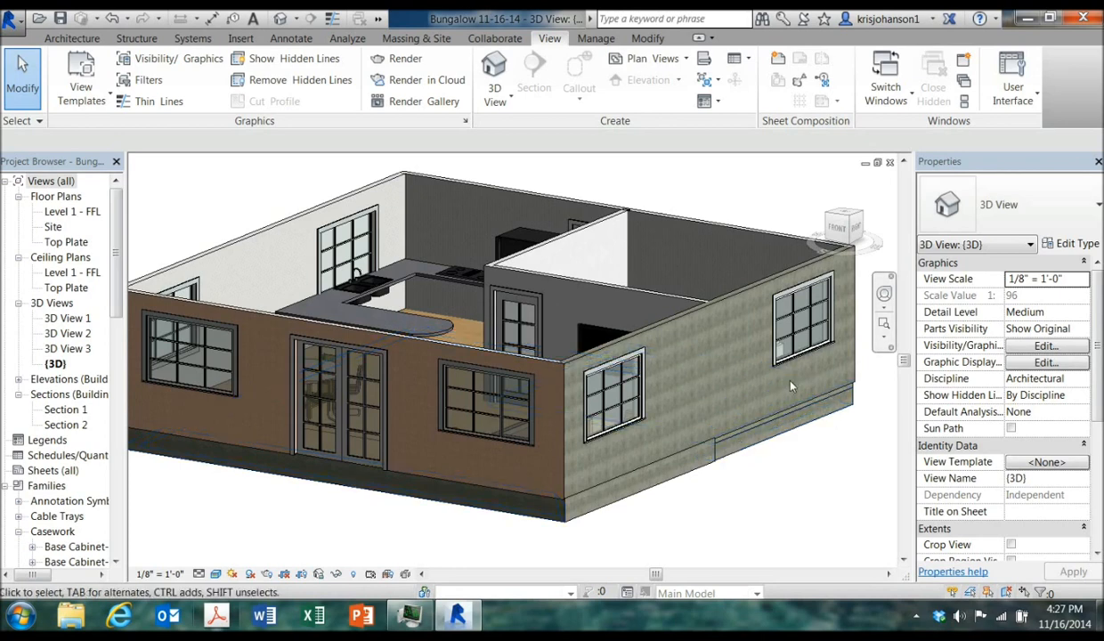
pyautogui.click(112, 19)
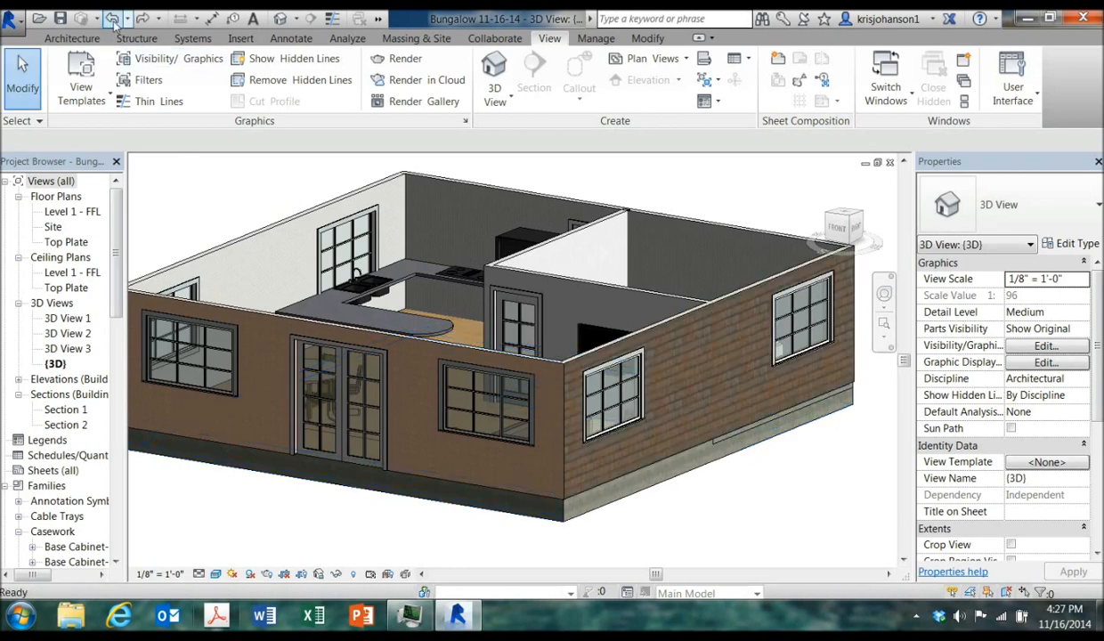
pyautogui.click(112, 18)
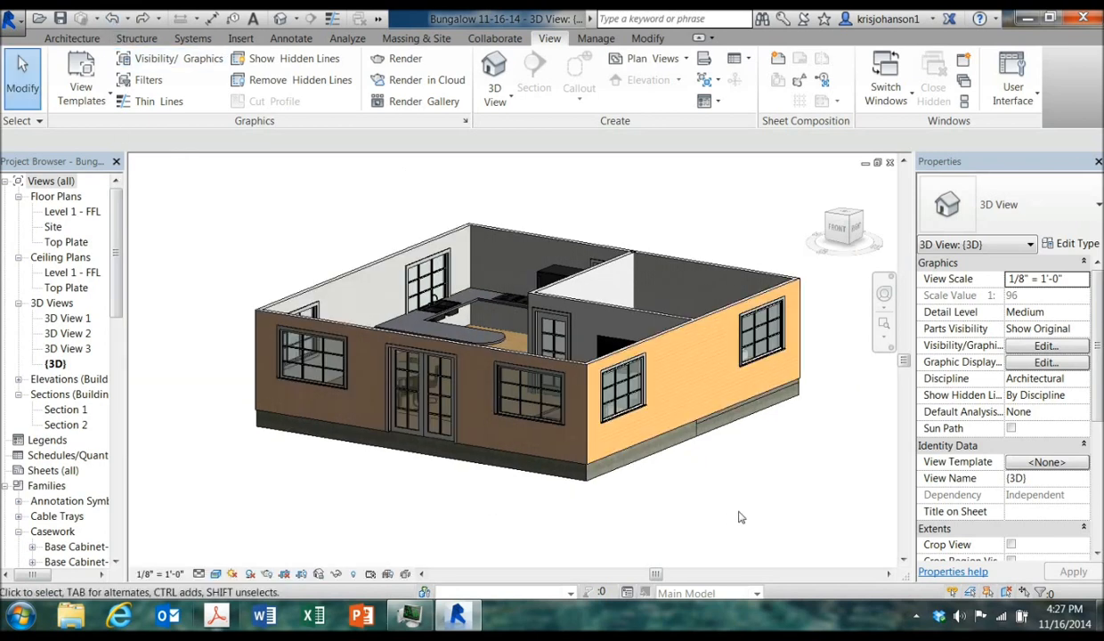
# Open the structure of the Stucco o/wood studs wall type and browse its Stucco finish material
pyautogui.keyDown('shift'); pyautogui.moveTo(696, 493); pyautogui.dragTo(801, 476, button='middle'); pyautogui.keyUp('shift')
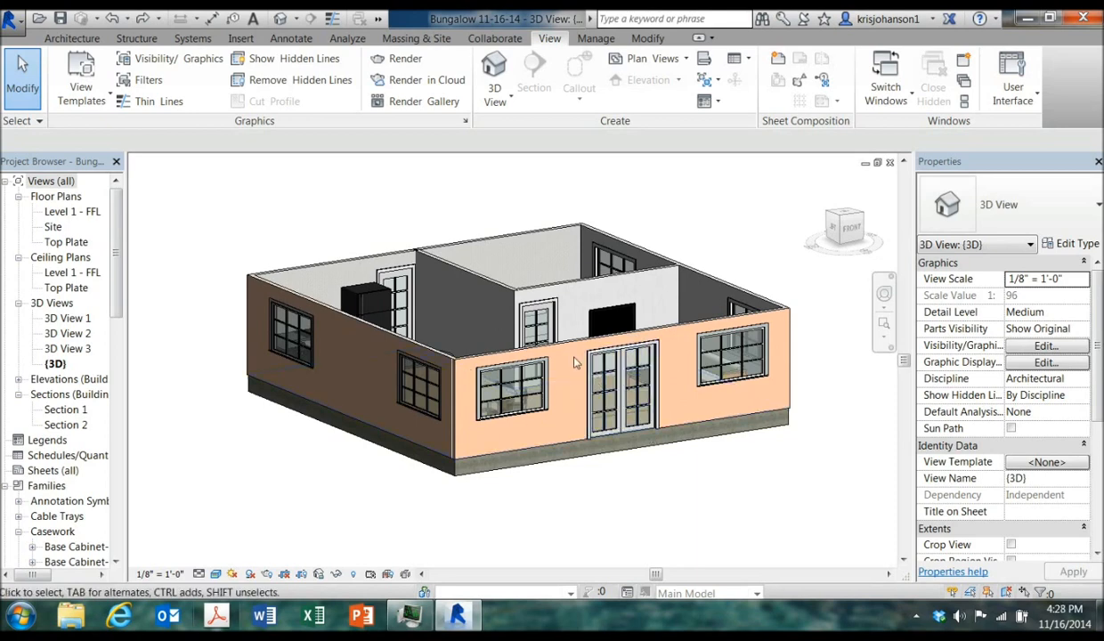
pyautogui.click(570, 349)
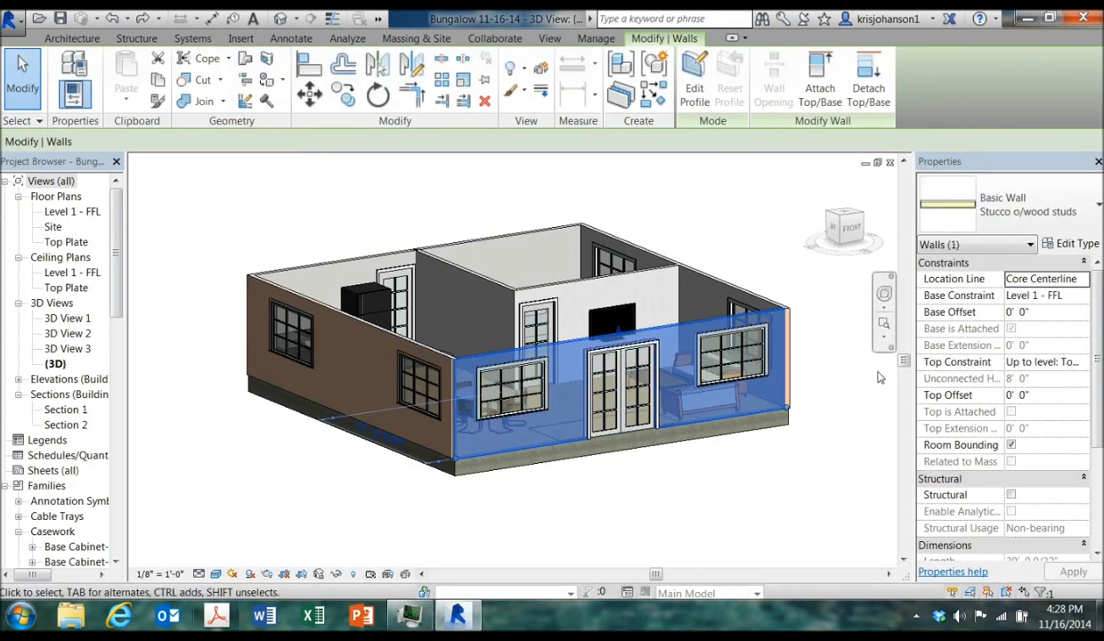
pyautogui.click(1067, 244)
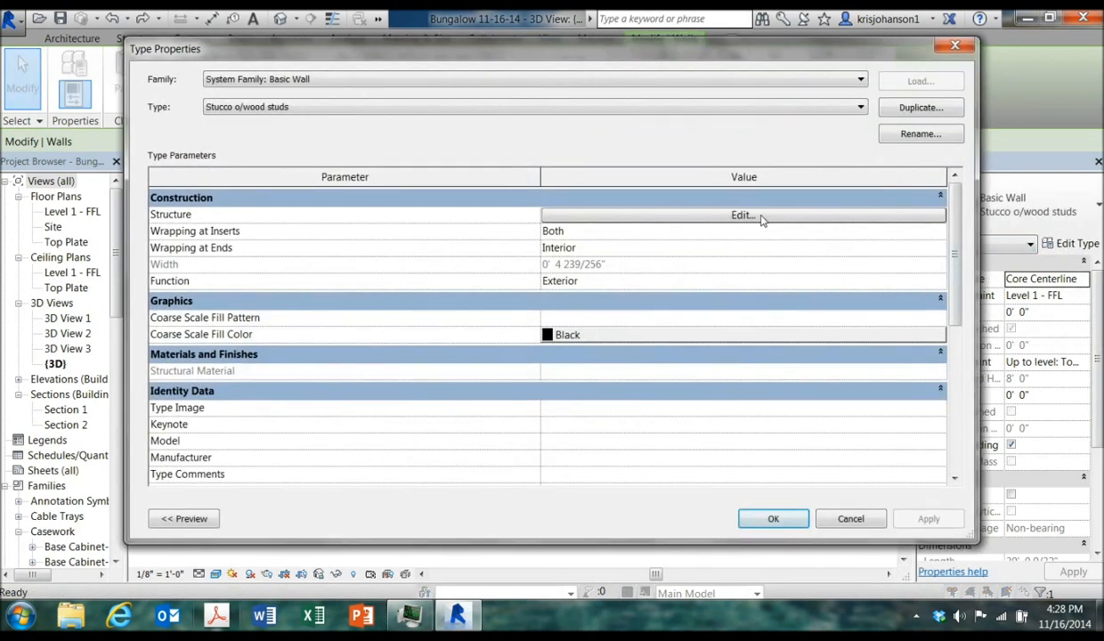
pyautogui.click(654, 214)
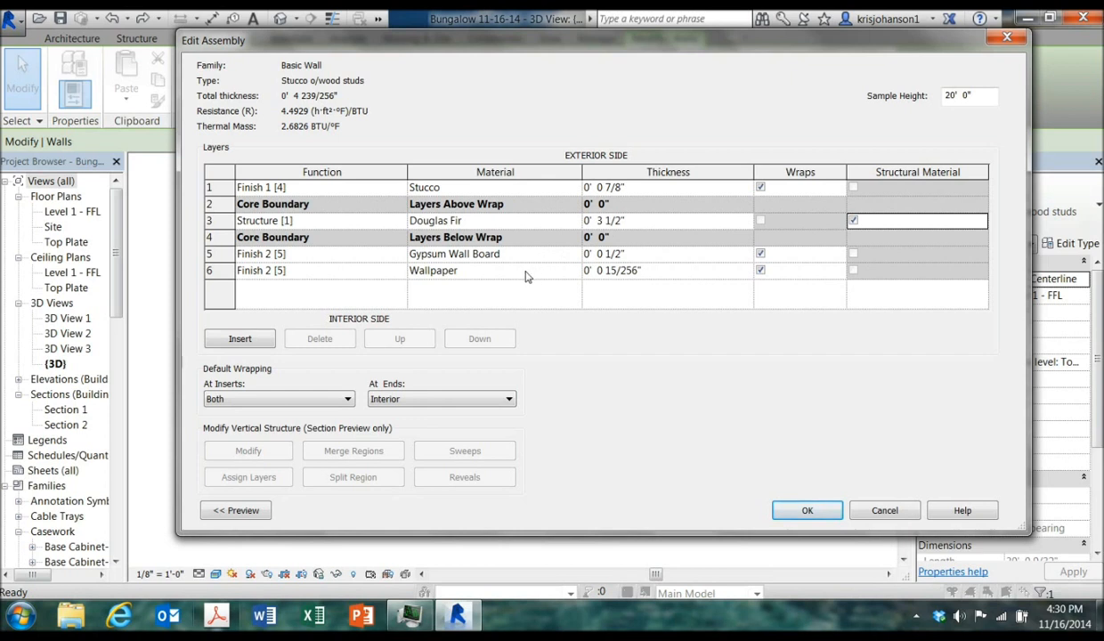
pyautogui.click(485, 190)
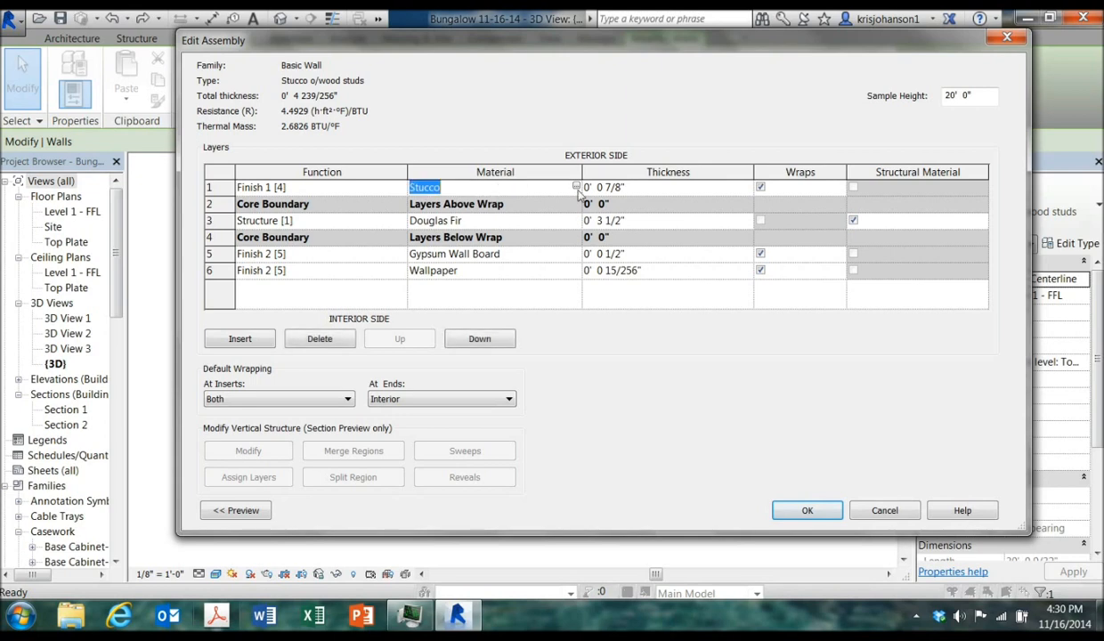
pyautogui.click(576, 188)
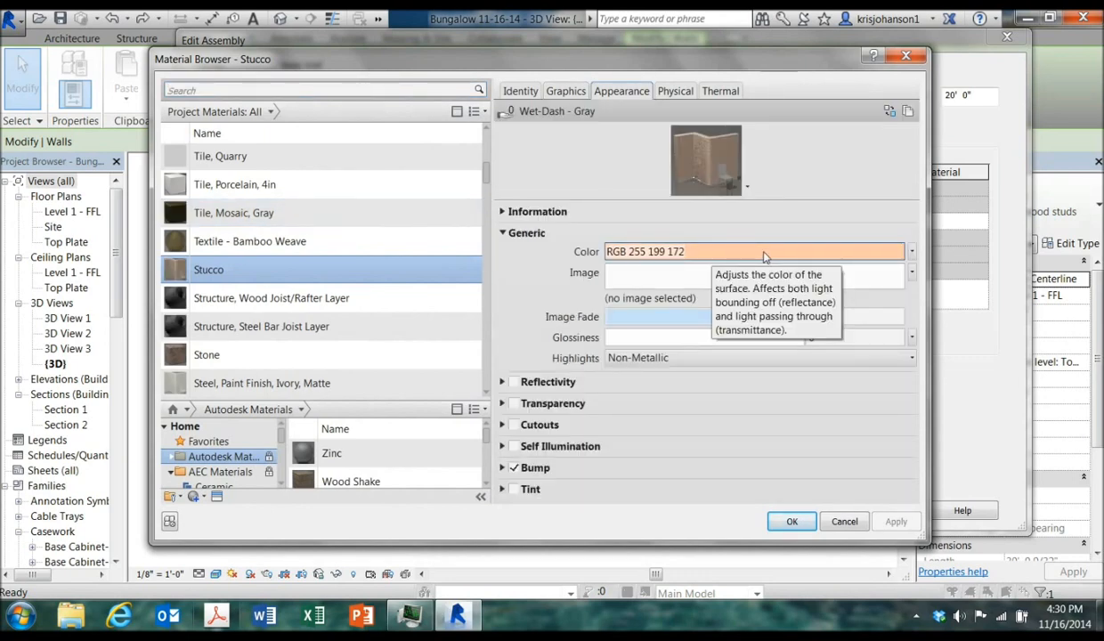
# Set the Stucco appearance color to a light green, RGB 193 238 206, adding it as a custom color
pyautogui.click(764, 254)
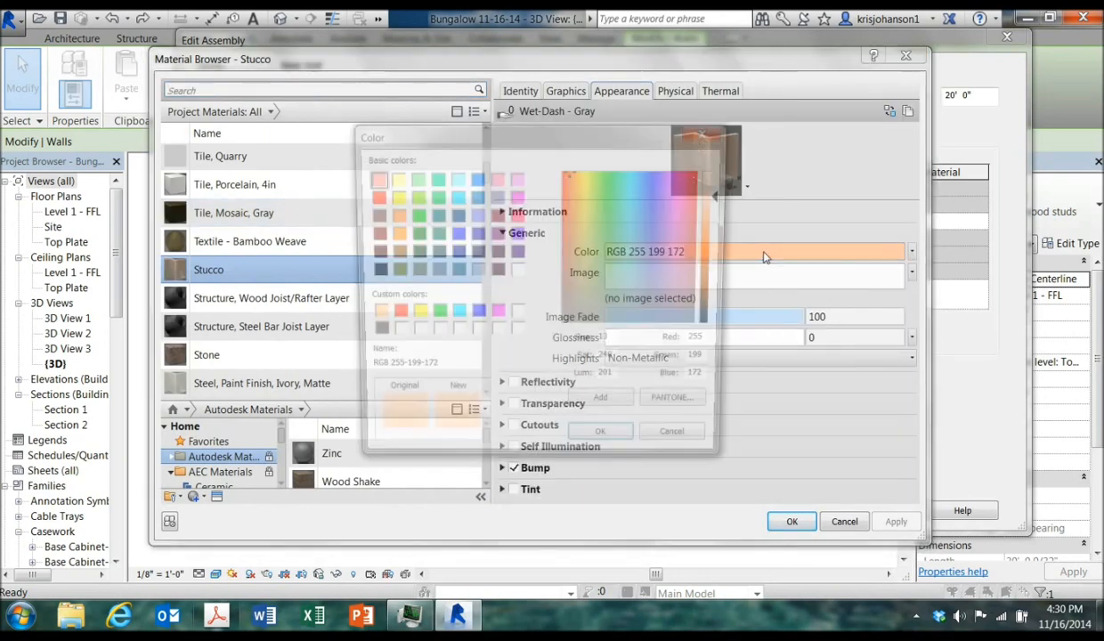
pyautogui.click(708, 131)
pyautogui.click(708, 251)
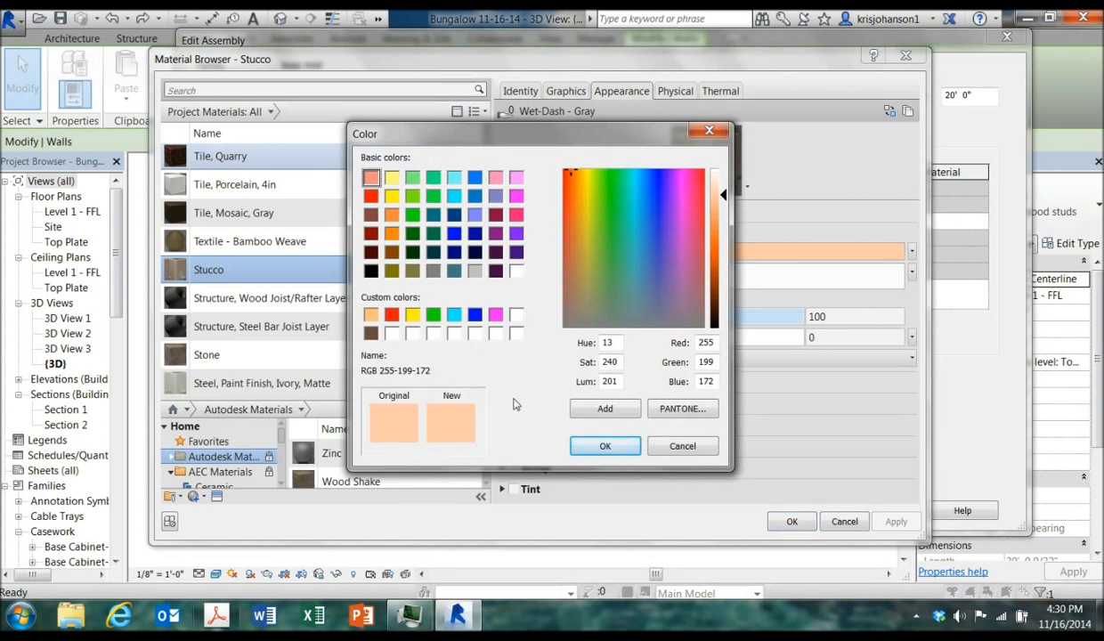
pyautogui.moveTo(573, 174); pyautogui.dragTo(618, 245)
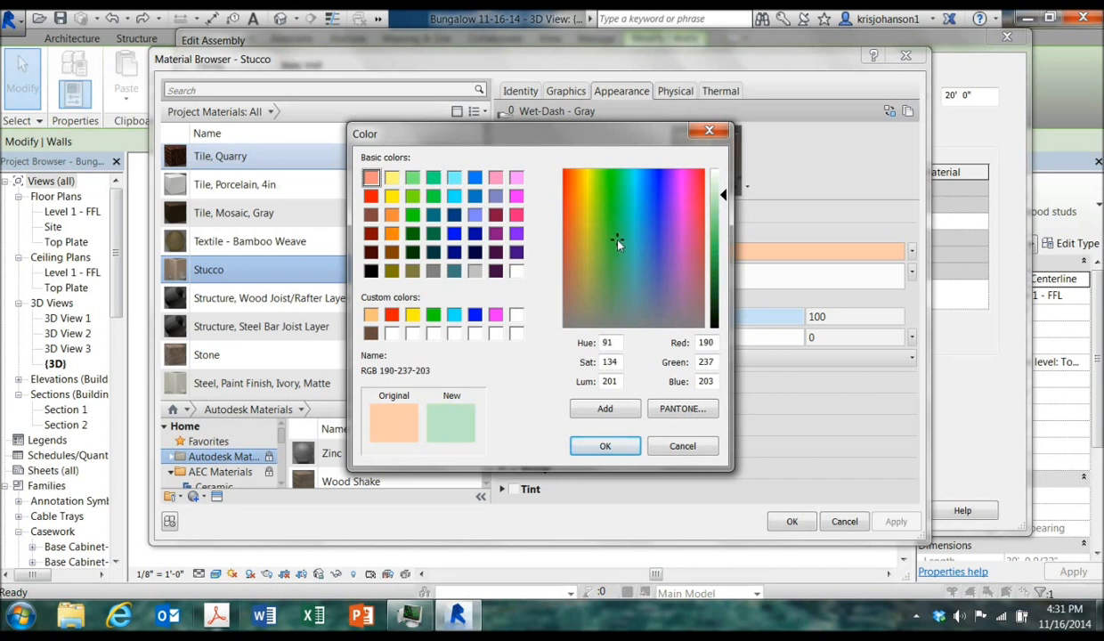
pyautogui.moveTo(722, 195)
pyautogui.mouseDown()
pyautogui.moveTo(724, 266)
pyautogui.moveTo(725, 181)
pyautogui.moveTo(723, 198)
pyautogui.mouseUp()
pyautogui.click(583, 407)
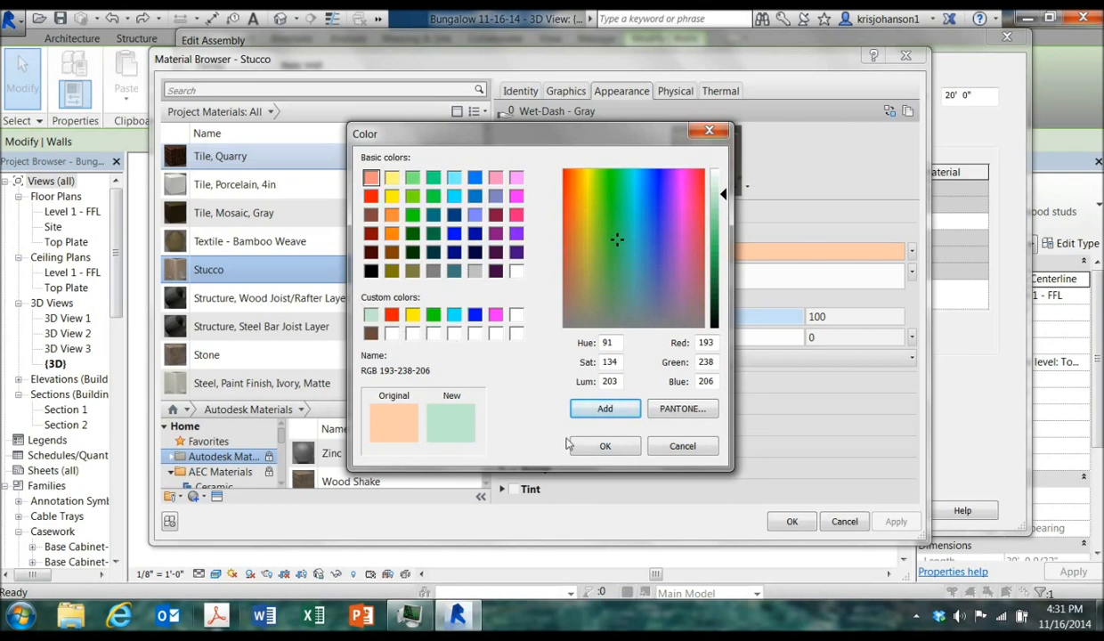
pyautogui.click(603, 446)
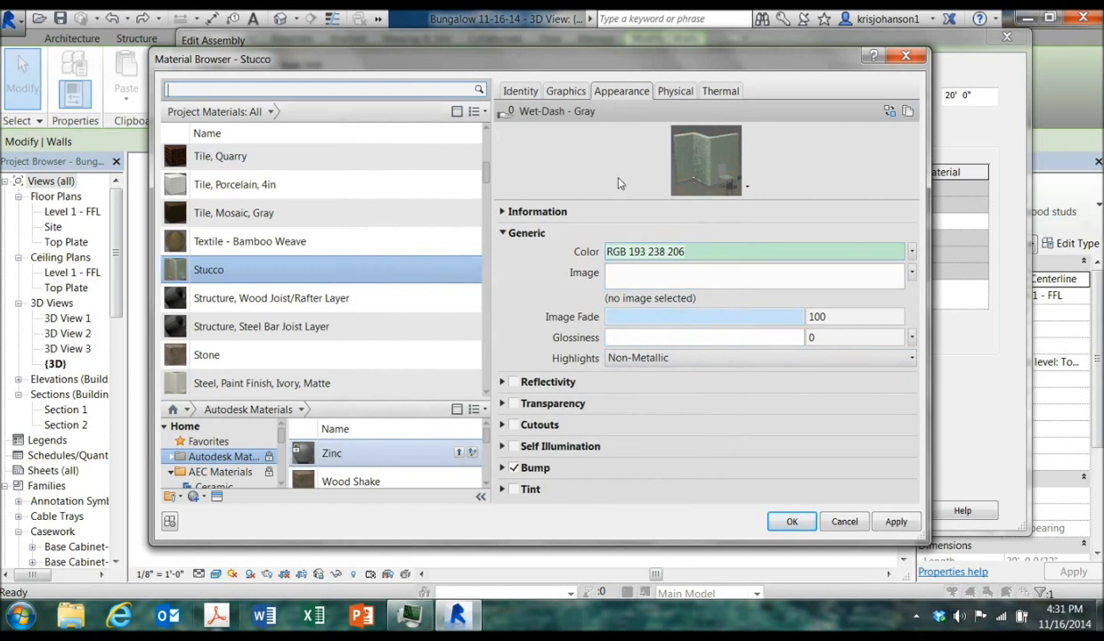
# Turn on Use Render Appearance for shading and set the surface and cut pattern colors to white
pyautogui.click(558, 91)
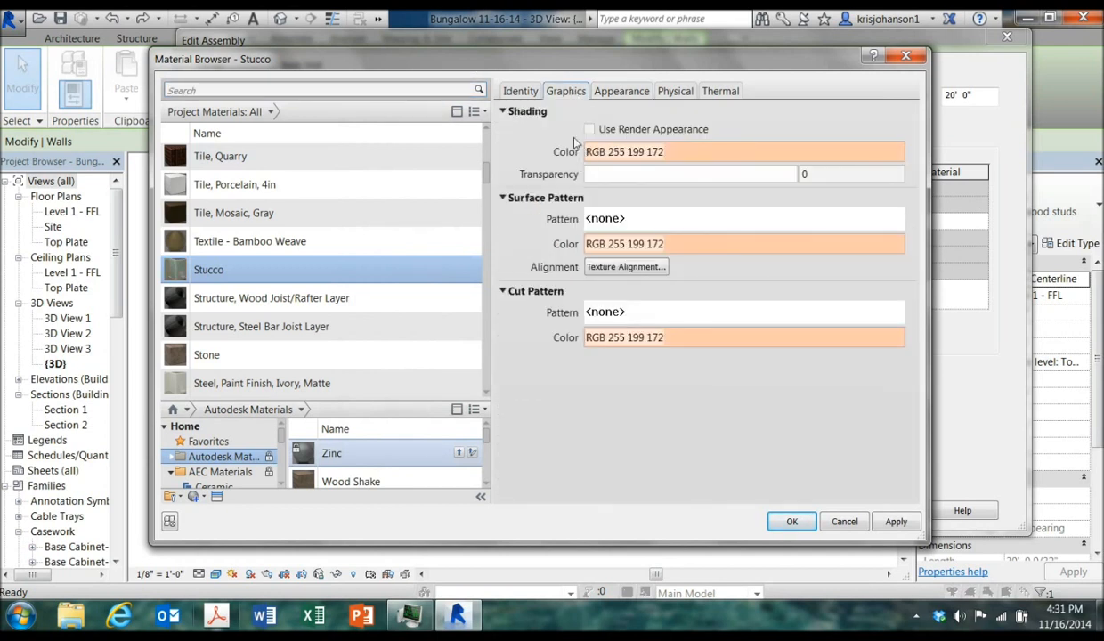
pyautogui.click(589, 129)
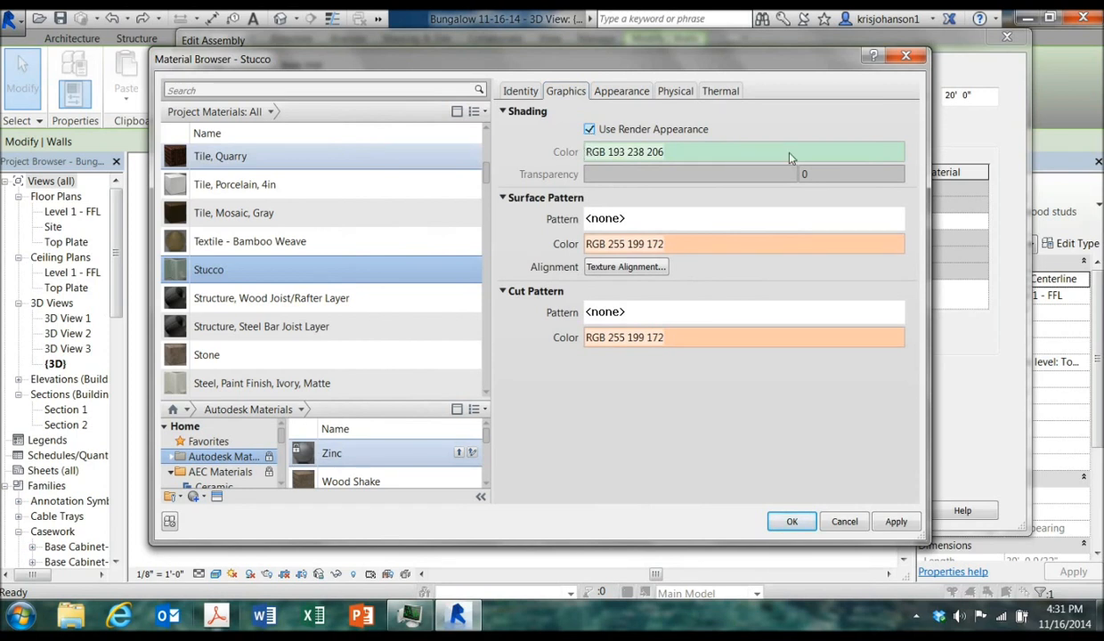
pyautogui.click(694, 244)
pyautogui.click(517, 272)
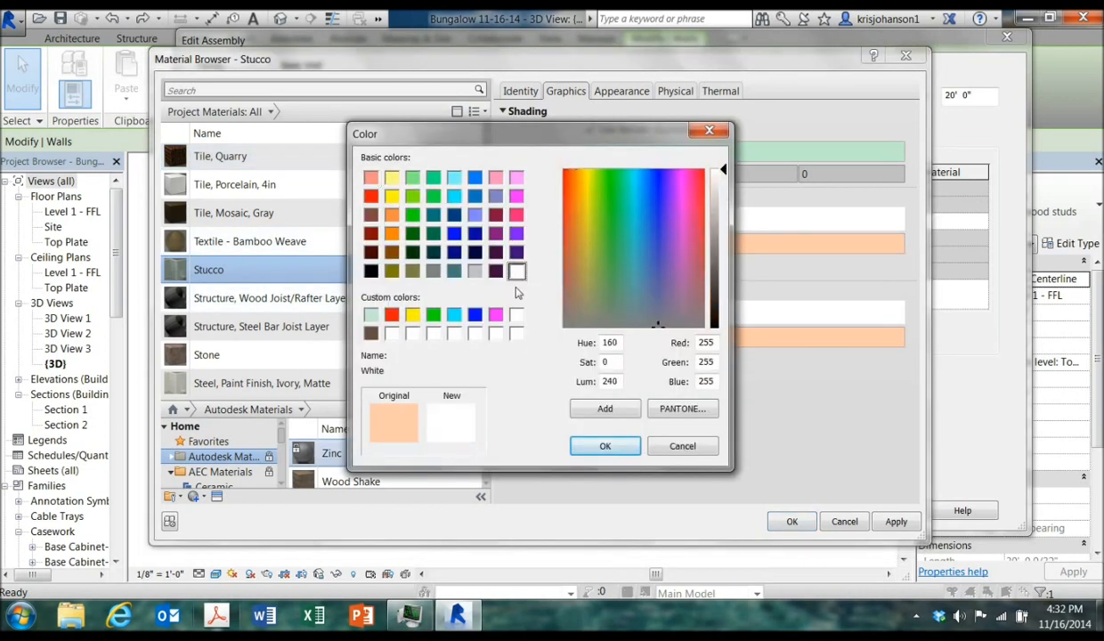
pyautogui.click(601, 446)
pyautogui.click(635, 341)
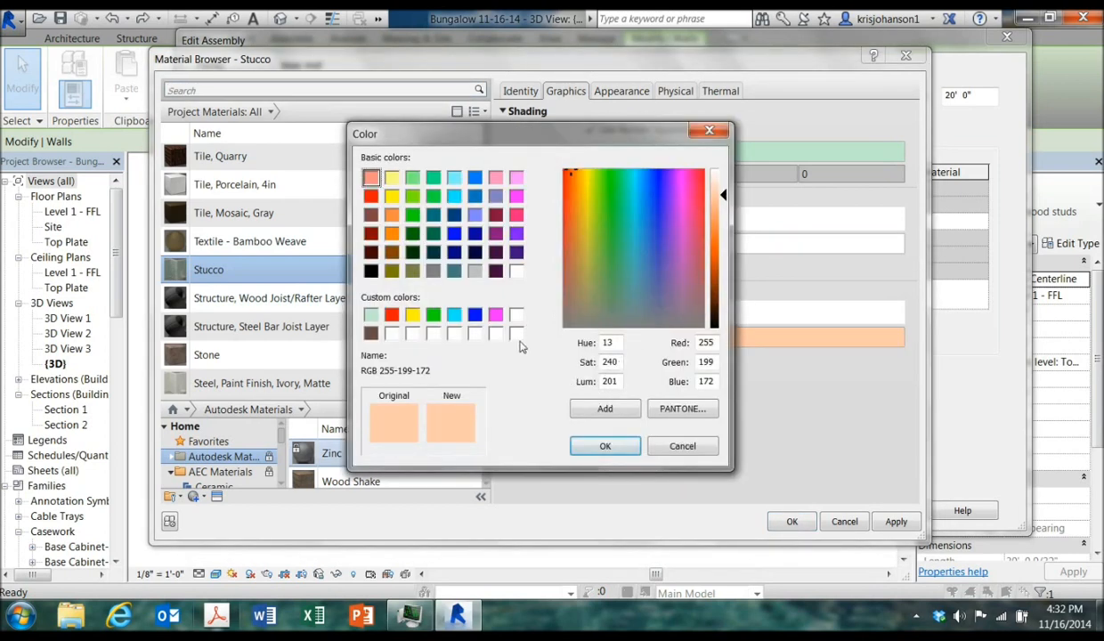
pyautogui.click(518, 272)
pyautogui.click(602, 446)
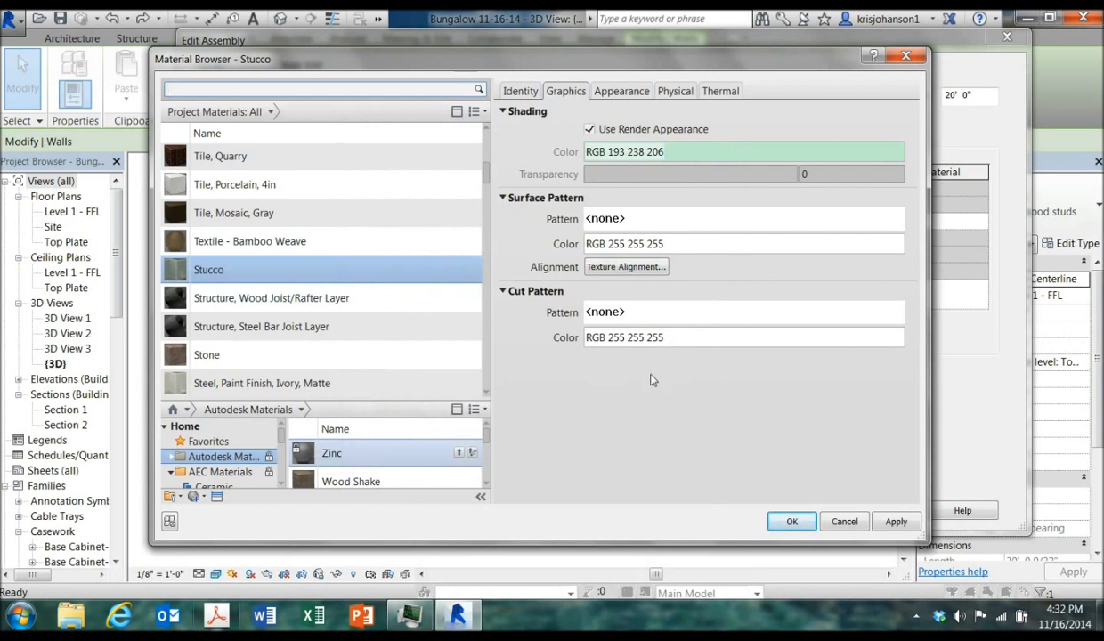
# Confirm the Stucco material changes and close the material browser and the wall assembly
pyautogui.click(607, 92)
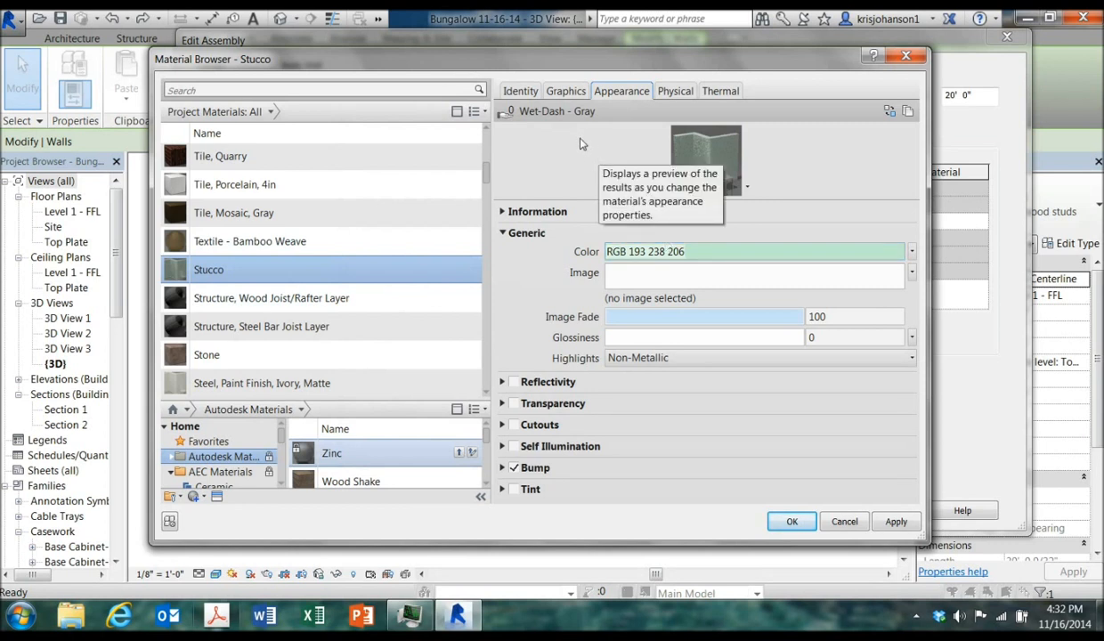
pyautogui.click(562, 92)
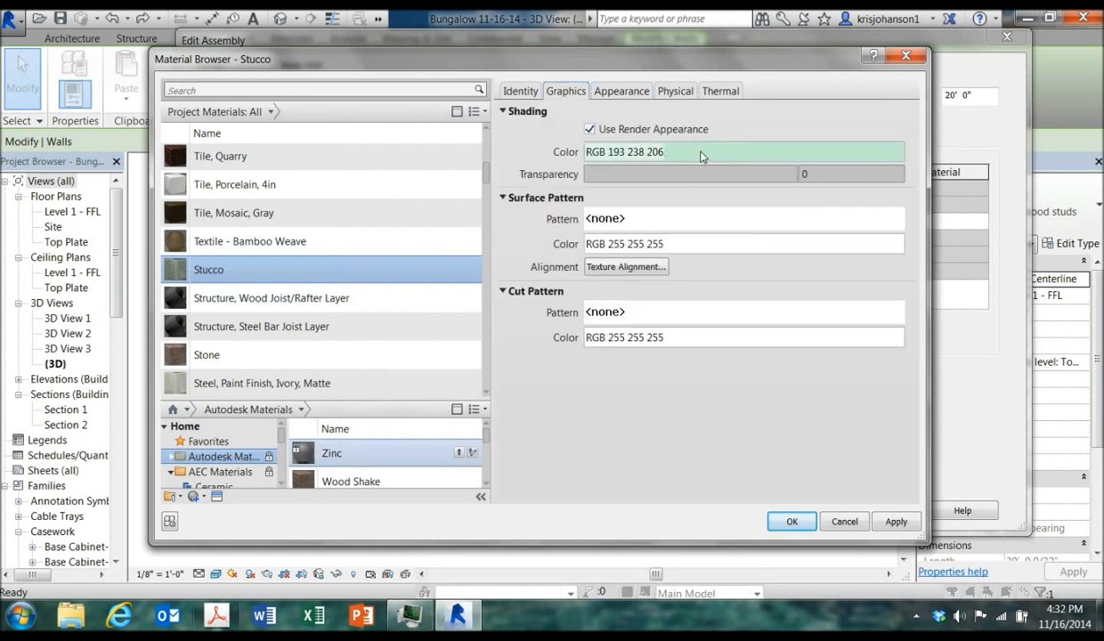
pyautogui.click(791, 522)
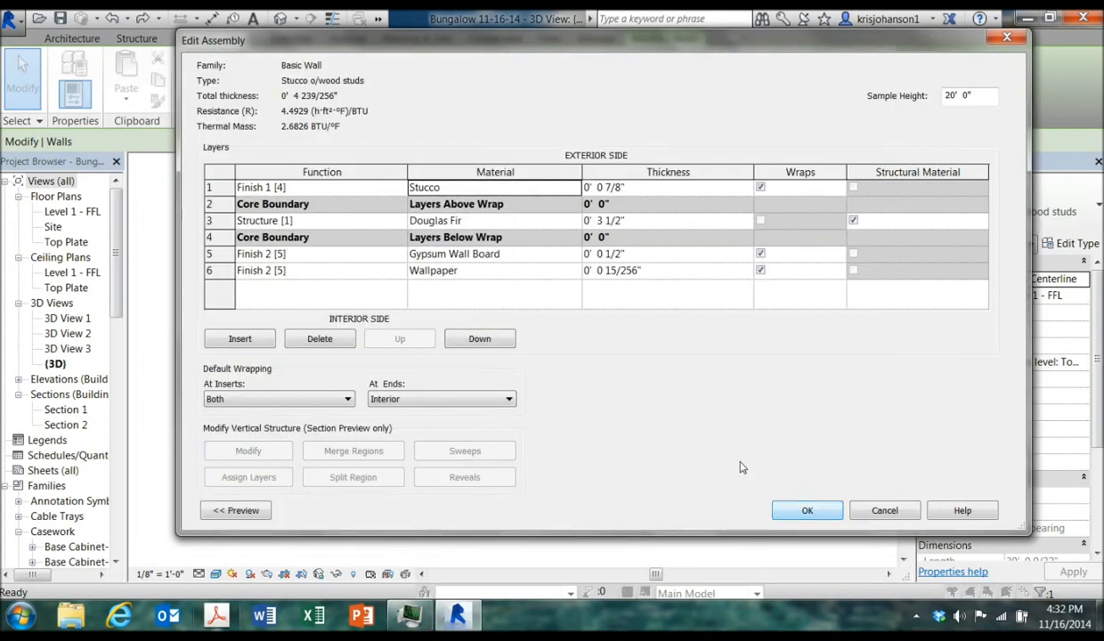
pyautogui.click(807, 510)
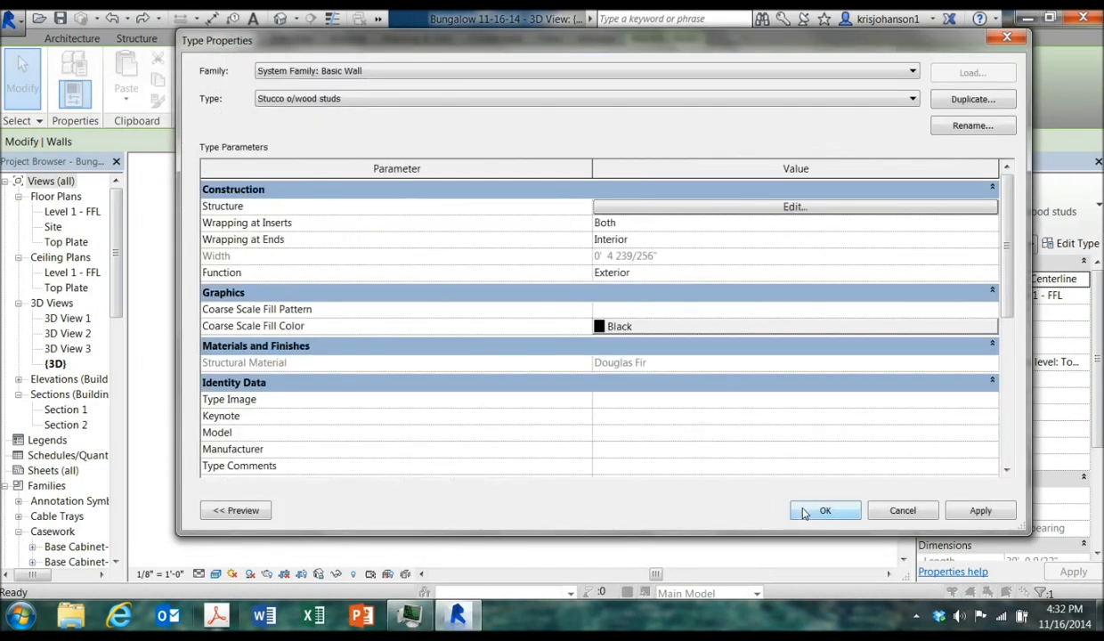
# Close the type properties and inspect the recoloured exterior walls by orbiting the 3D view and selecting walls
pyautogui.click(806, 510)
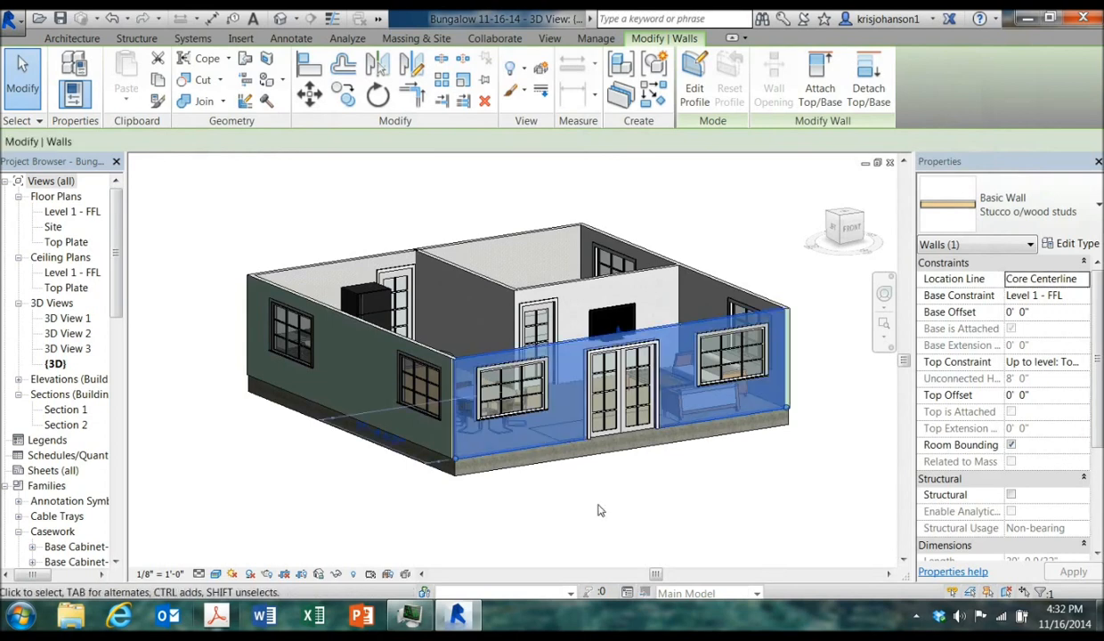
pyautogui.click(603, 510)
pyautogui.keyDown('shift'); pyautogui.moveTo(603, 499); pyautogui.dragTo(491, 516, button='middle'); pyautogui.keyUp('shift')
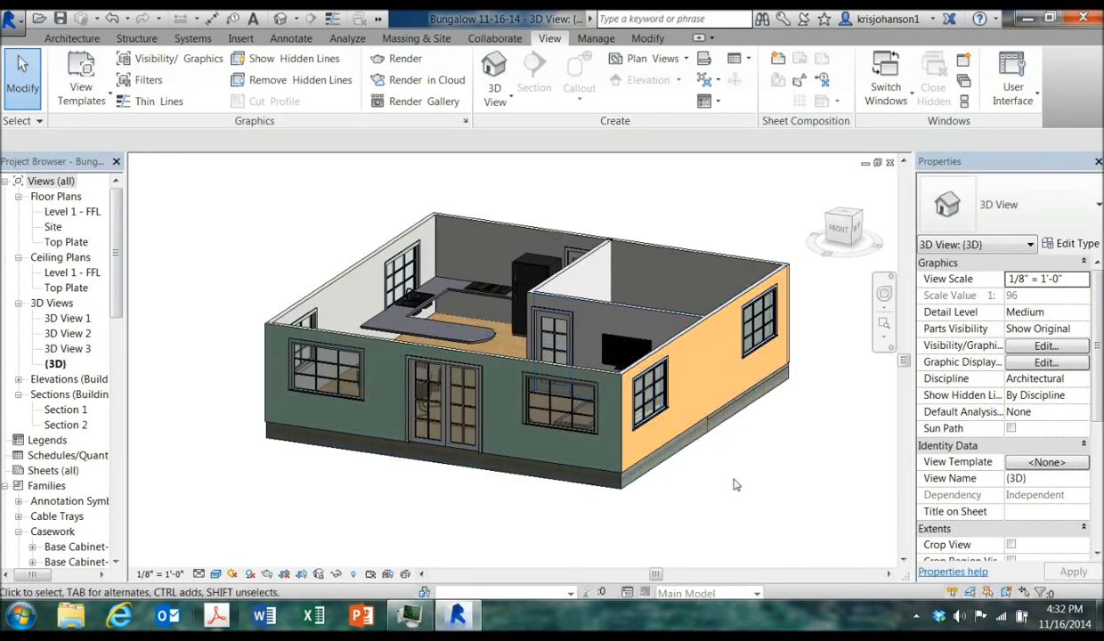
pyautogui.click(701, 330)
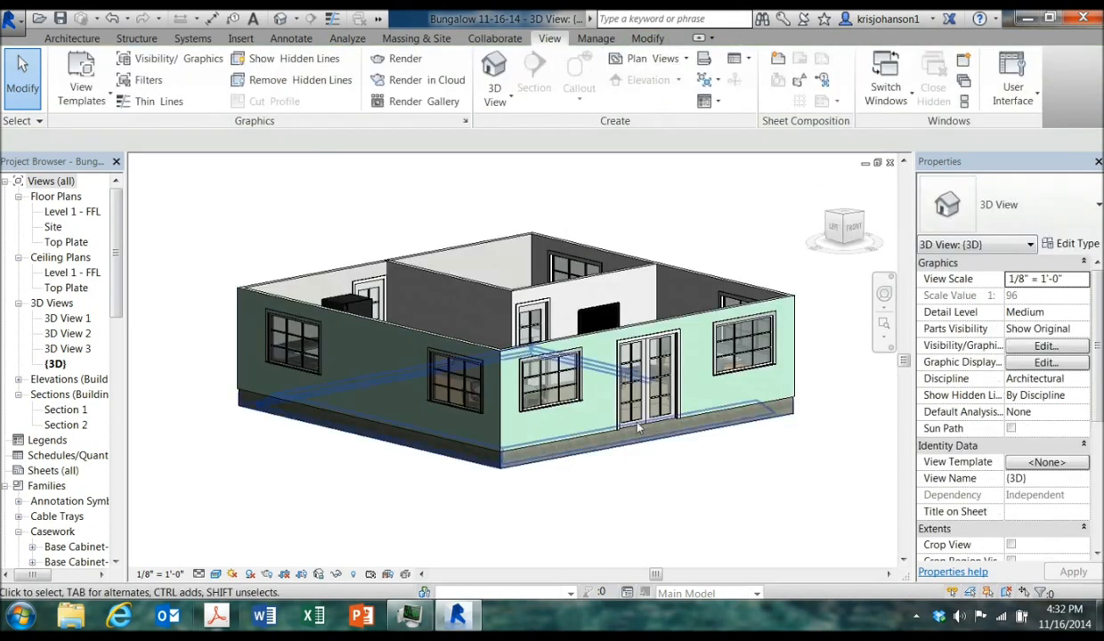
pyautogui.click(595, 351)
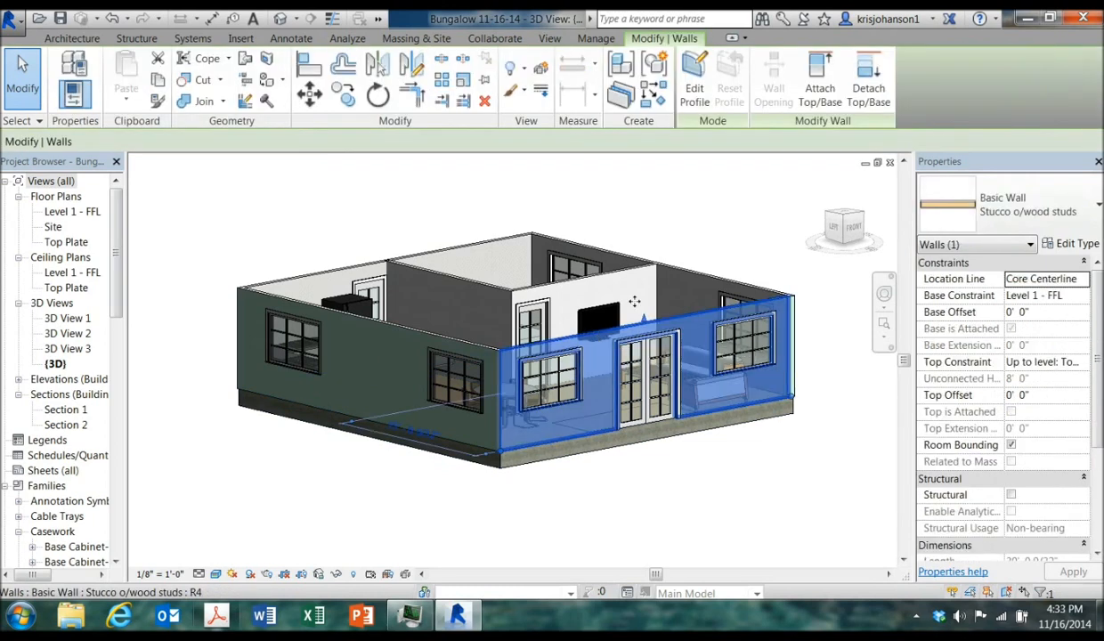
pyautogui.click(391, 330)
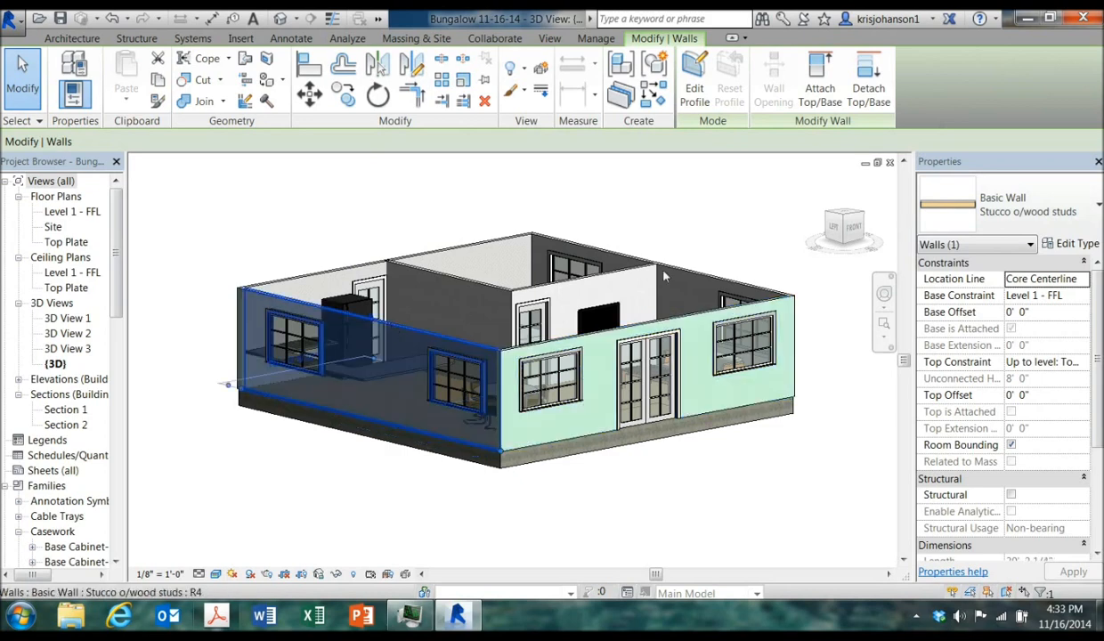
pyautogui.click(372, 267)
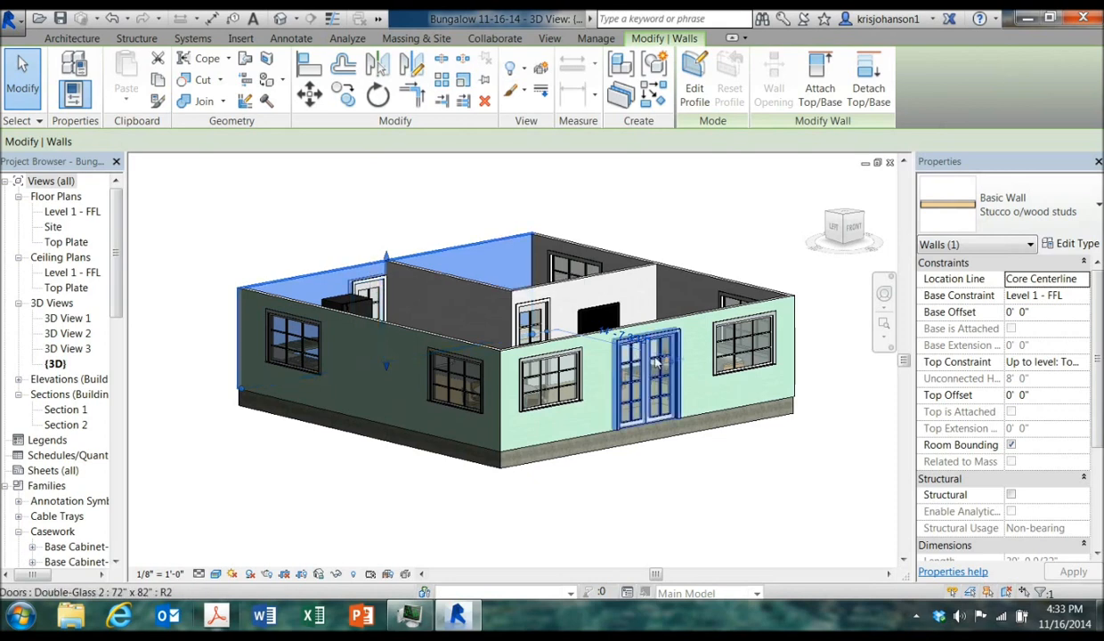
pyautogui.click(623, 336)
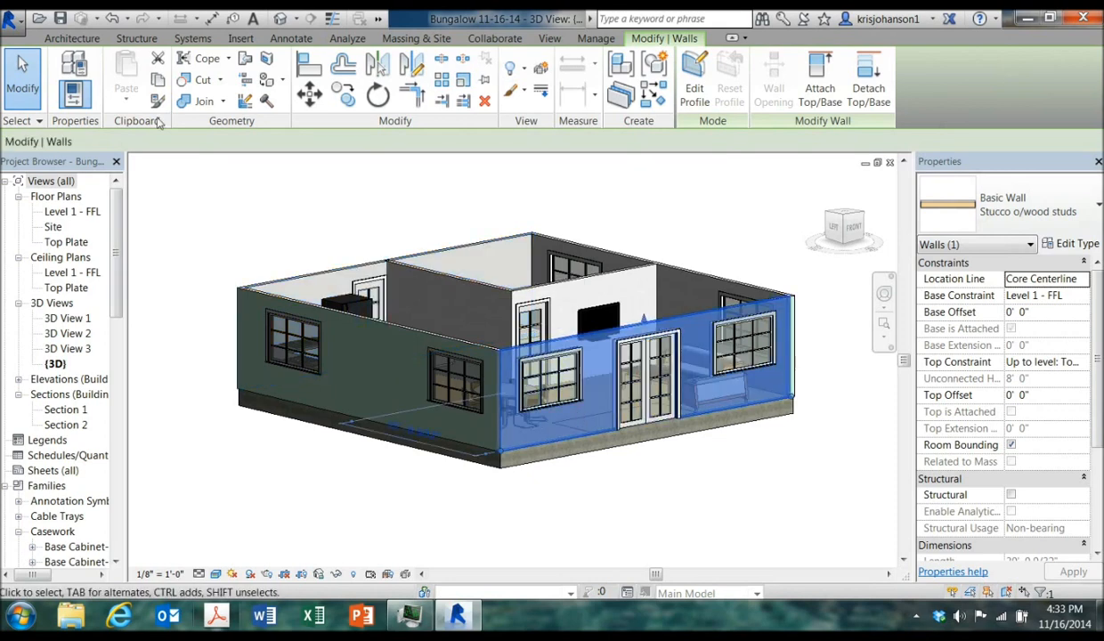
# Undo the last two changes made to the Stucco material
pyautogui.click(111, 19)
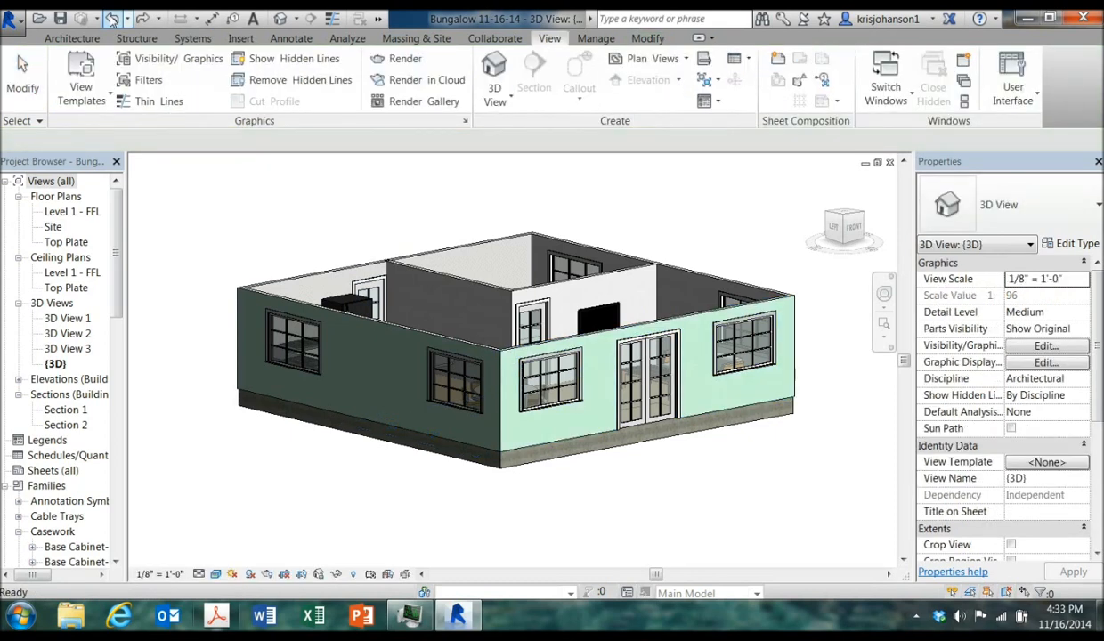
pyautogui.click(112, 19)
pyautogui.keyDown('shift'); pyautogui.moveTo(795, 462); pyautogui.dragTo(770, 495, button='middle'); pyautogui.keyUp('shift')
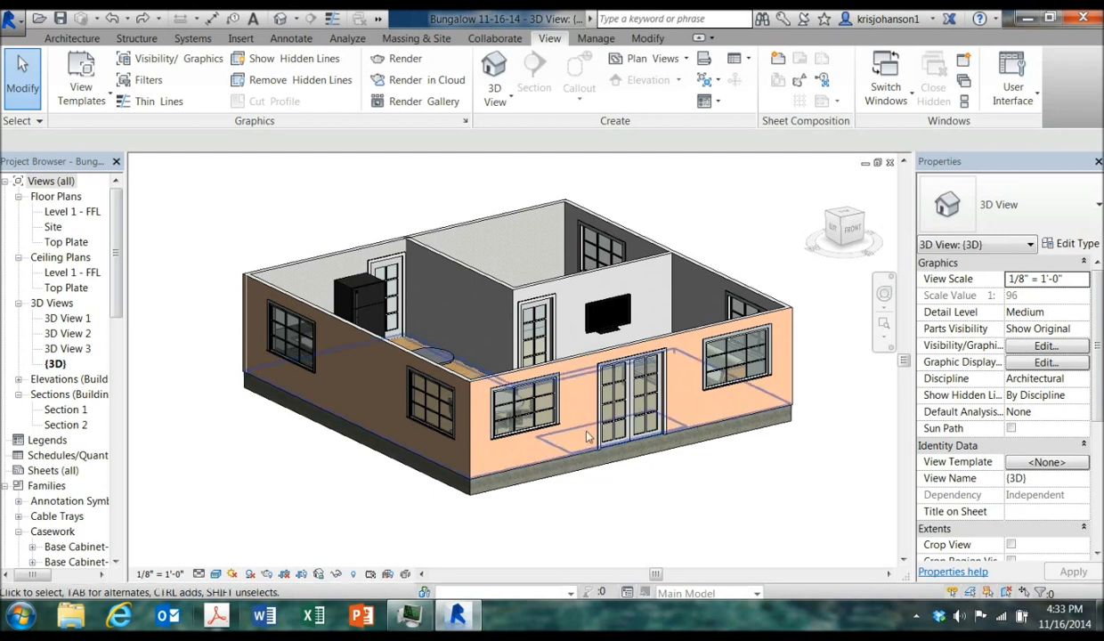
# Duplicate the front wall's Stucco o/wood studs type as a new type named Front wall
pyautogui.click(575, 356)
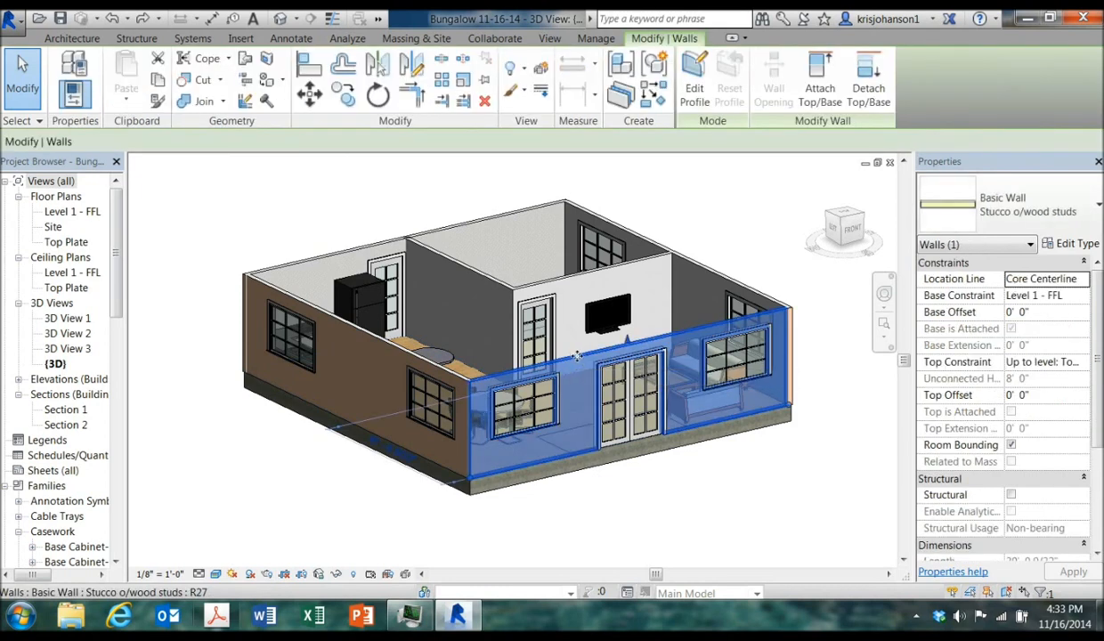
pyautogui.click(1075, 244)
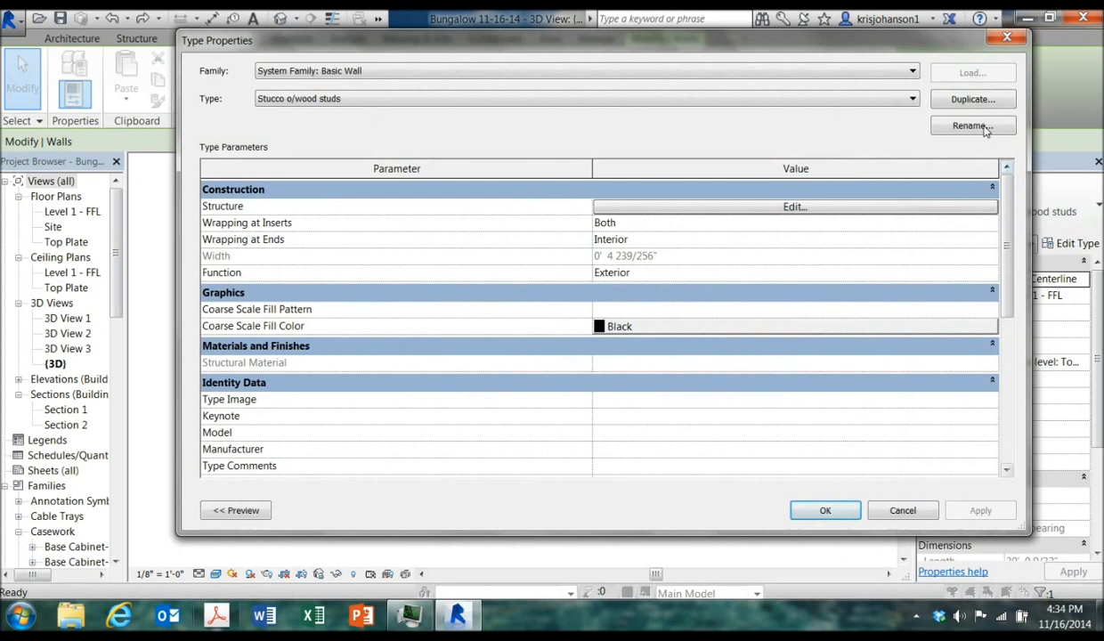
pyautogui.click(972, 100)
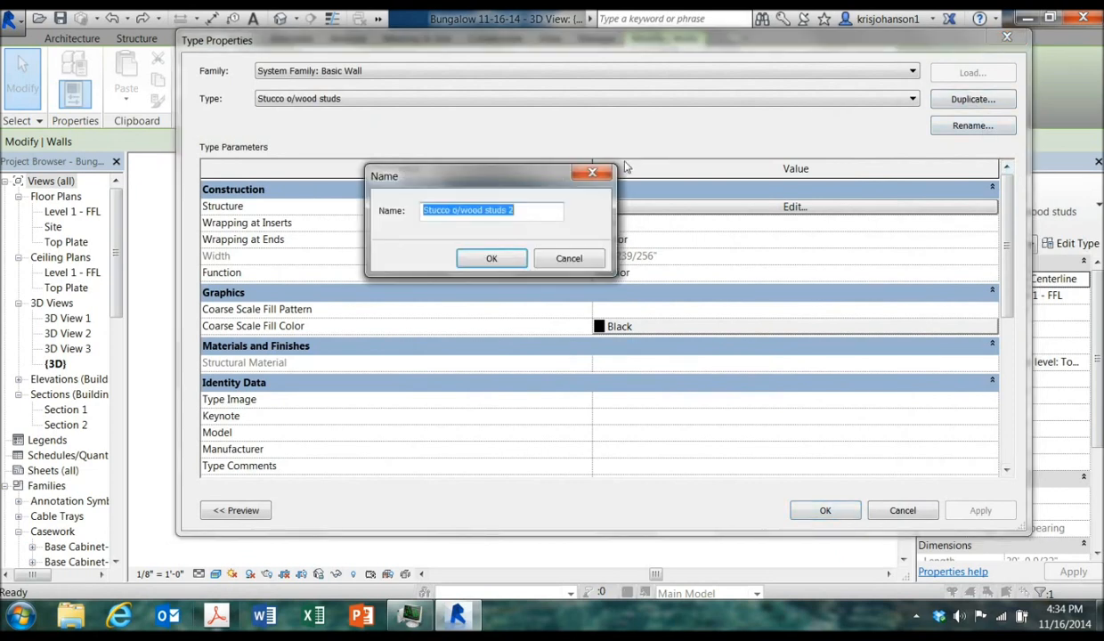
pyautogui.moveTo(518, 169); pyautogui.dragTo(527, 160)
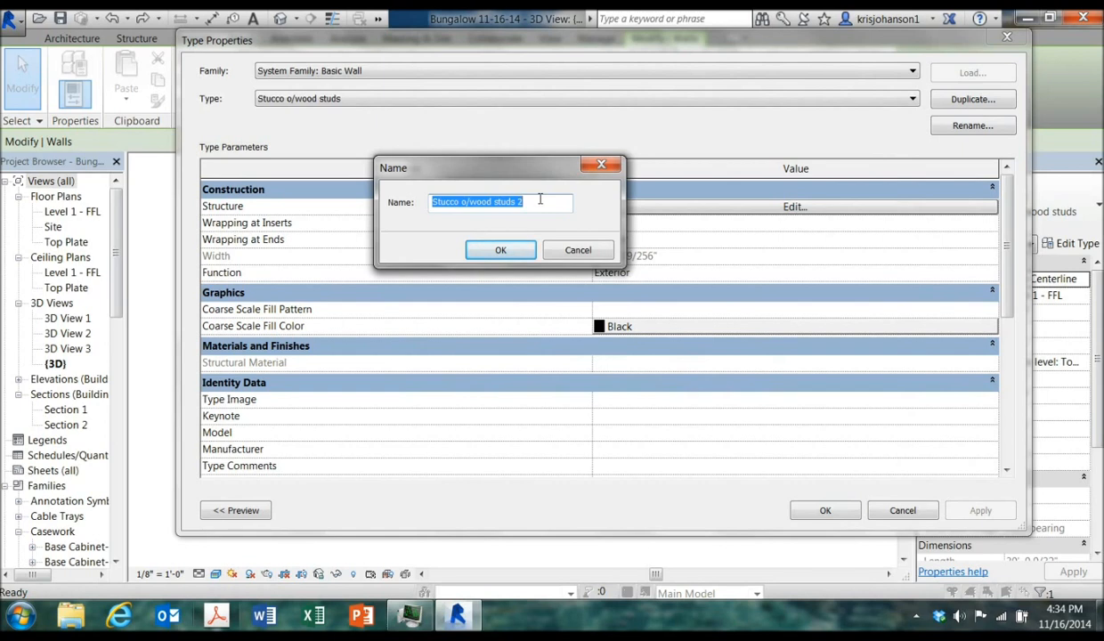
pyautogui.write('Front wall')
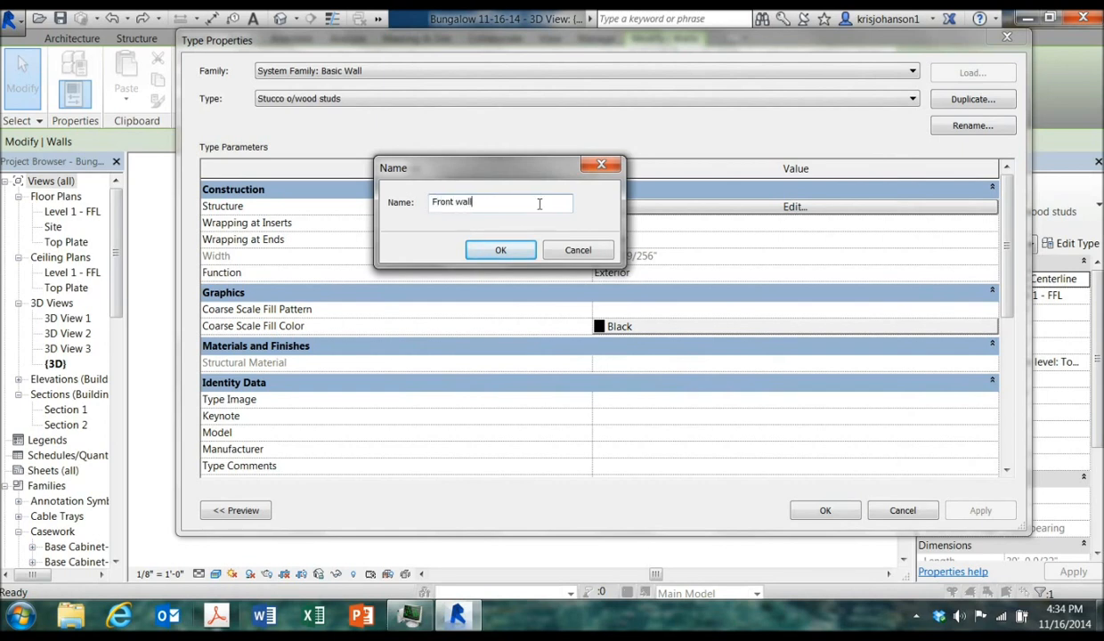
pyautogui.click(500, 250)
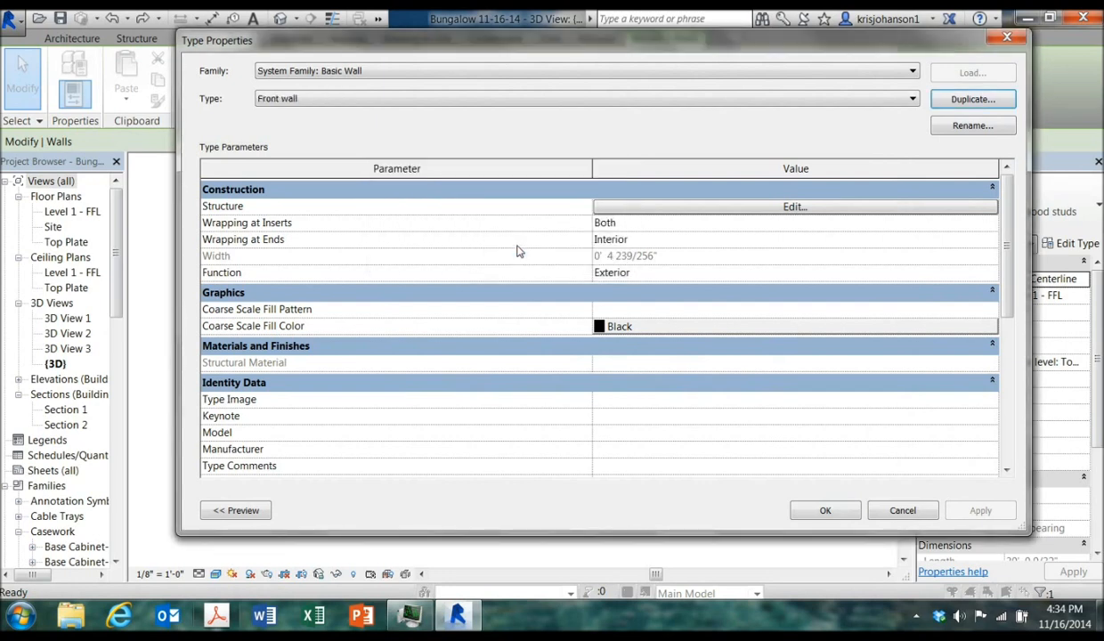
# Open the Front wall structure and replace the exterior Finish 1 Stucco material with Plywood, Sheathing from the Wood materials
pyautogui.click(669, 207)
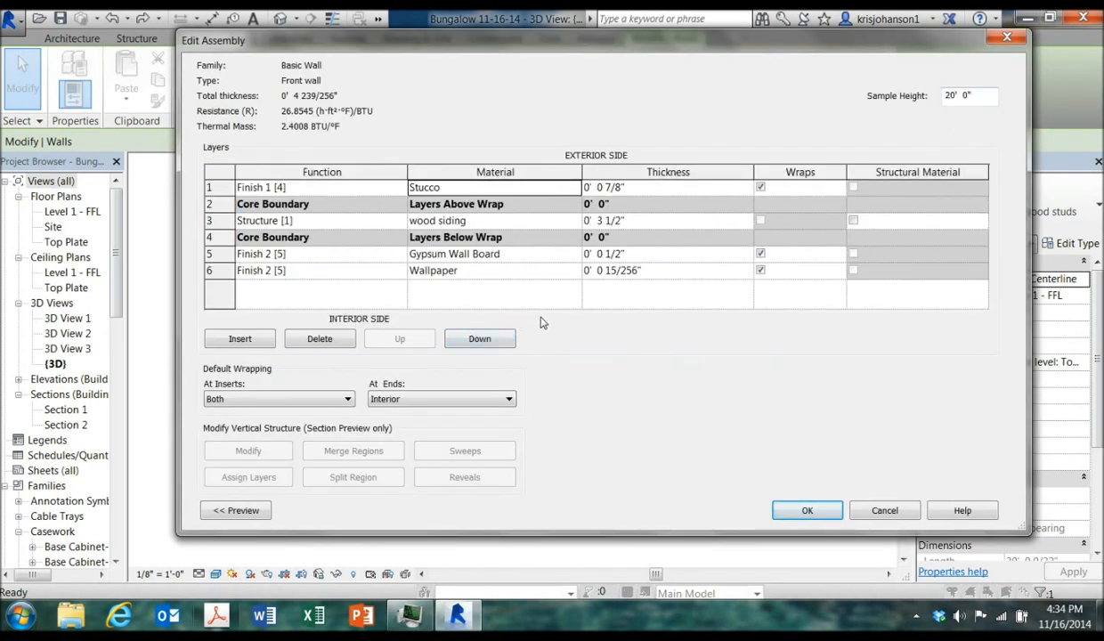
pyautogui.click(548, 190)
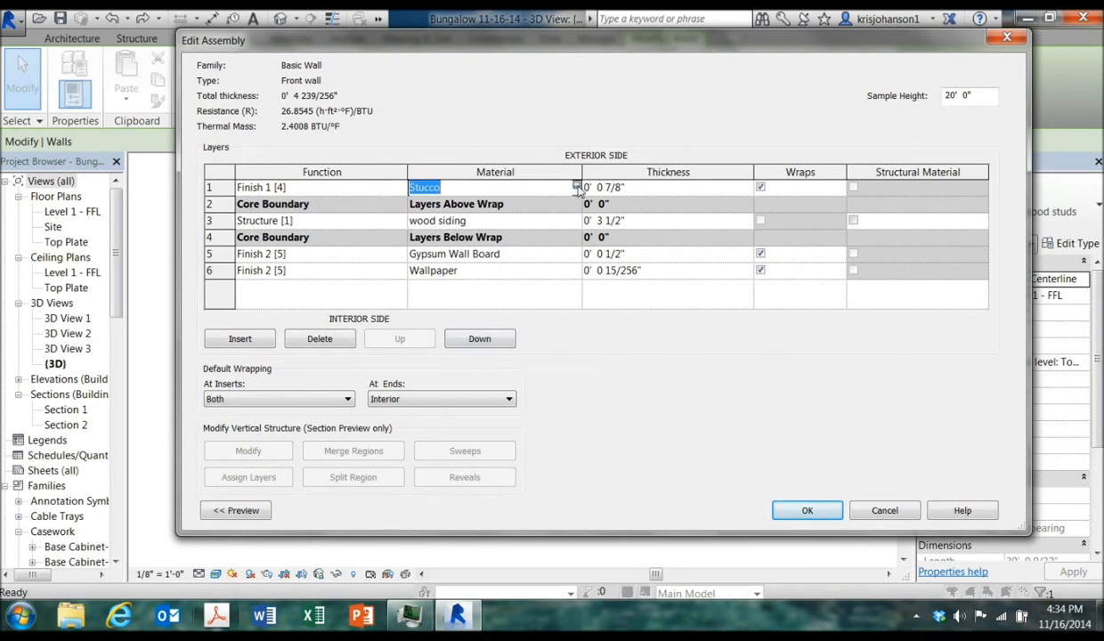
pyautogui.click(576, 187)
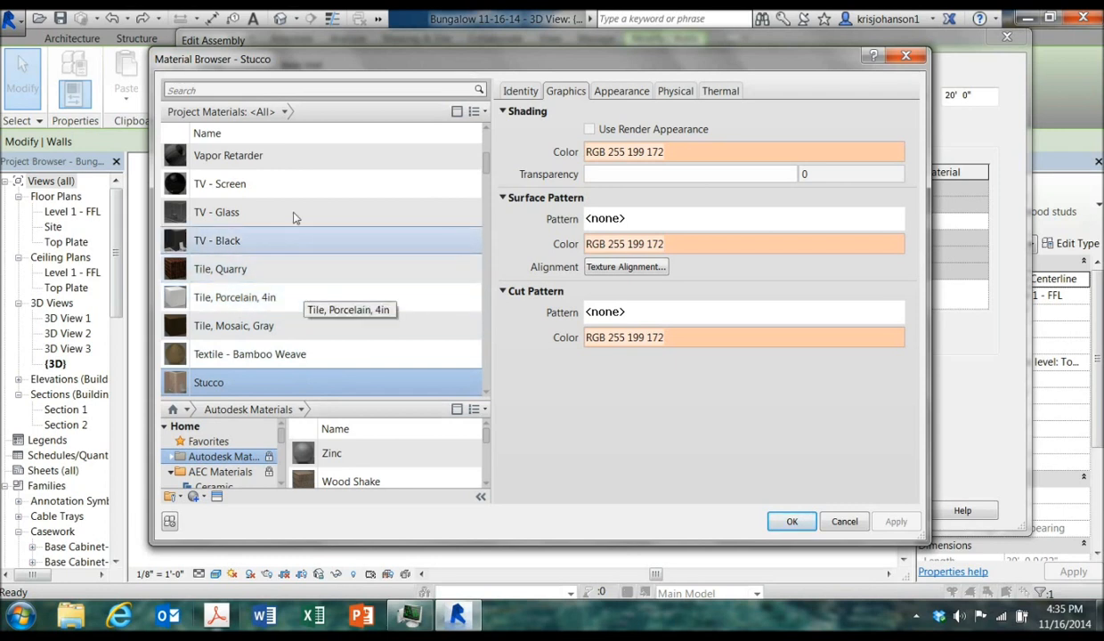
pyautogui.click(285, 112)
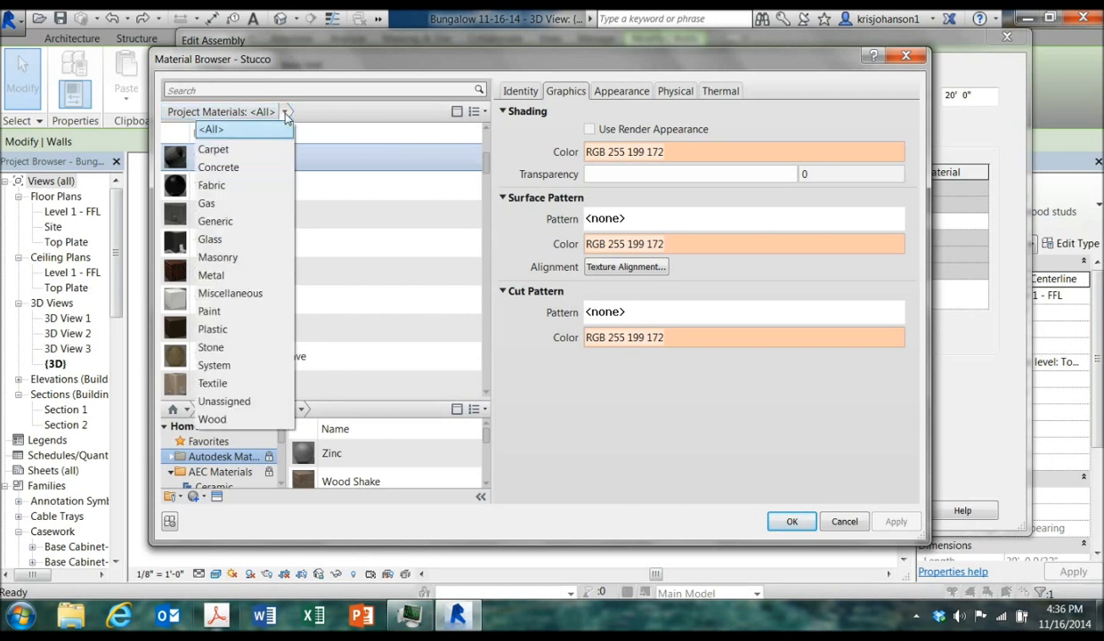
pyautogui.click(237, 419)
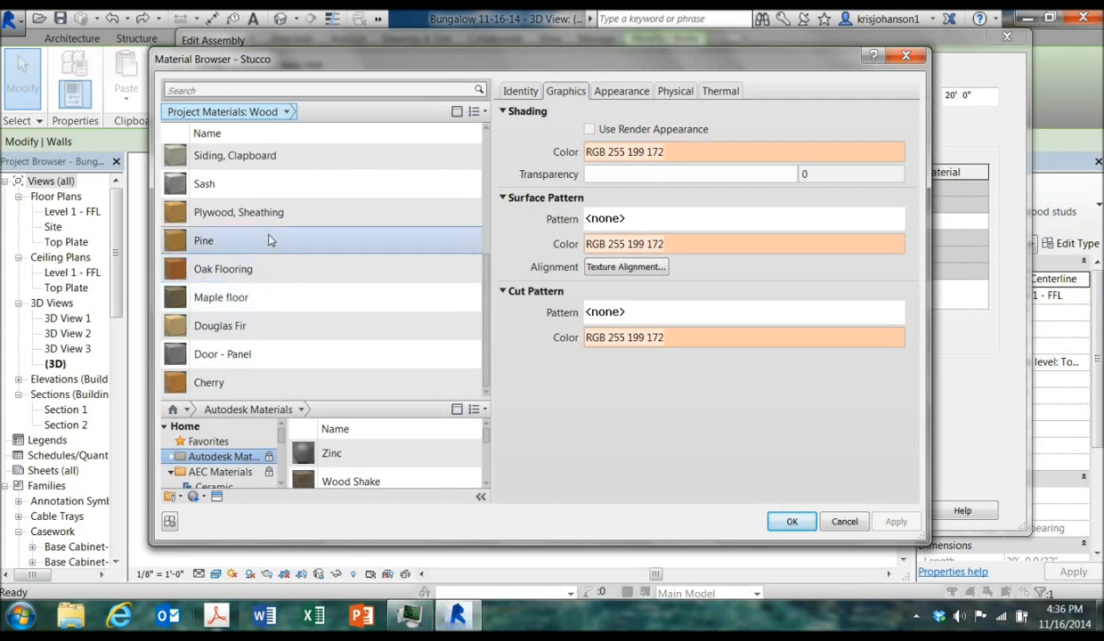
pyautogui.click(285, 212)
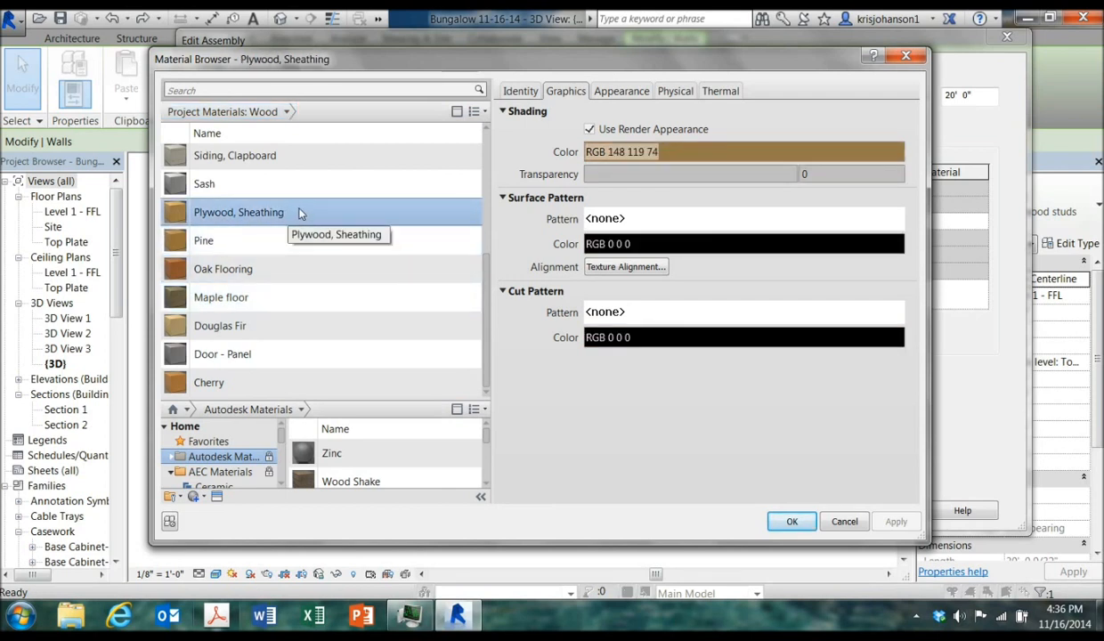
pyautogui.click(616, 91)
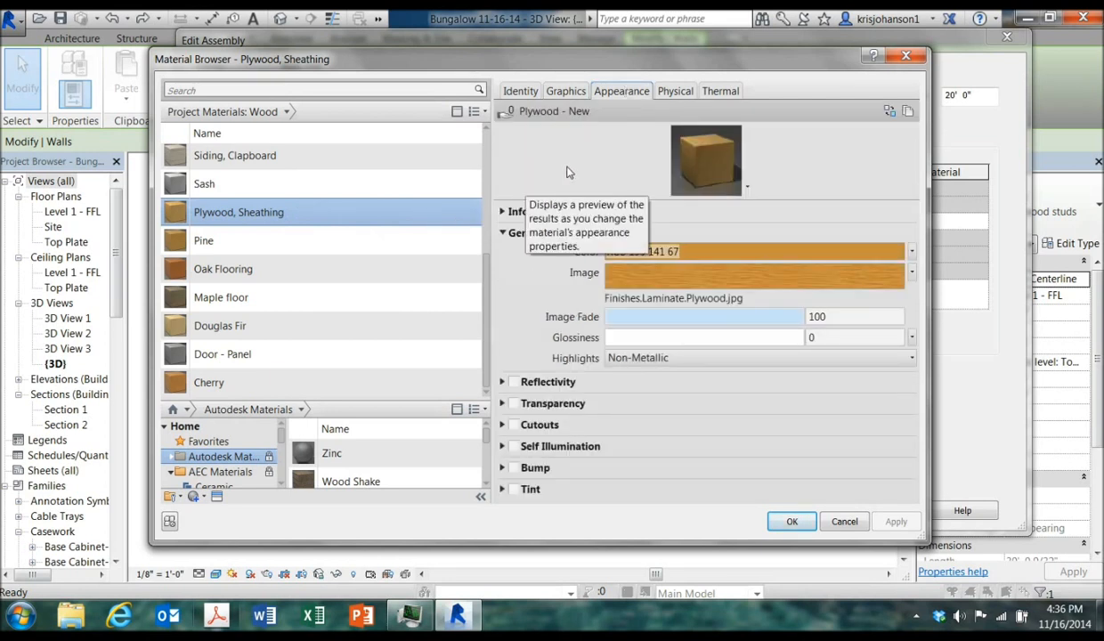
pyautogui.click(566, 92)
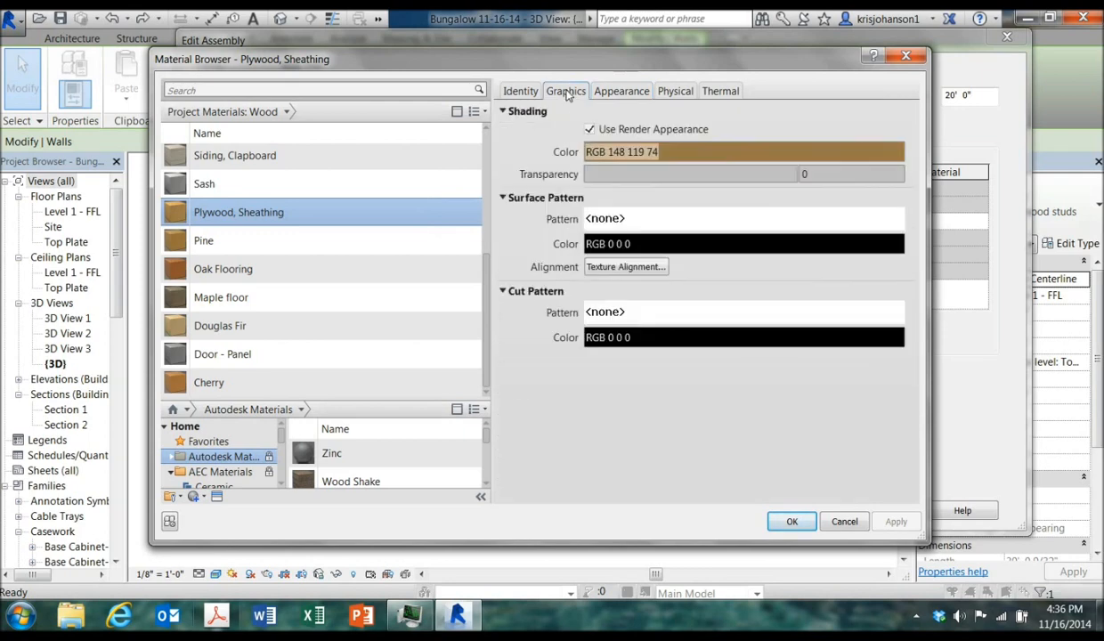
pyautogui.click(795, 523)
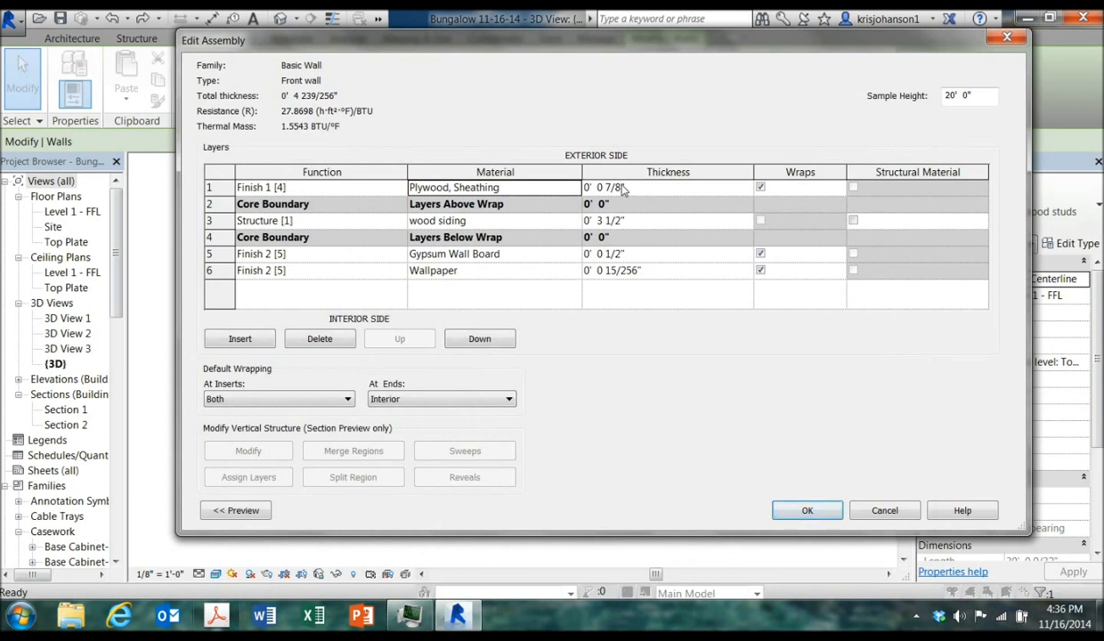
# Set the plywood finish layer thickness to 3/4 inch and confirm the assembly and type properties
pyautogui.press('BackSpace')
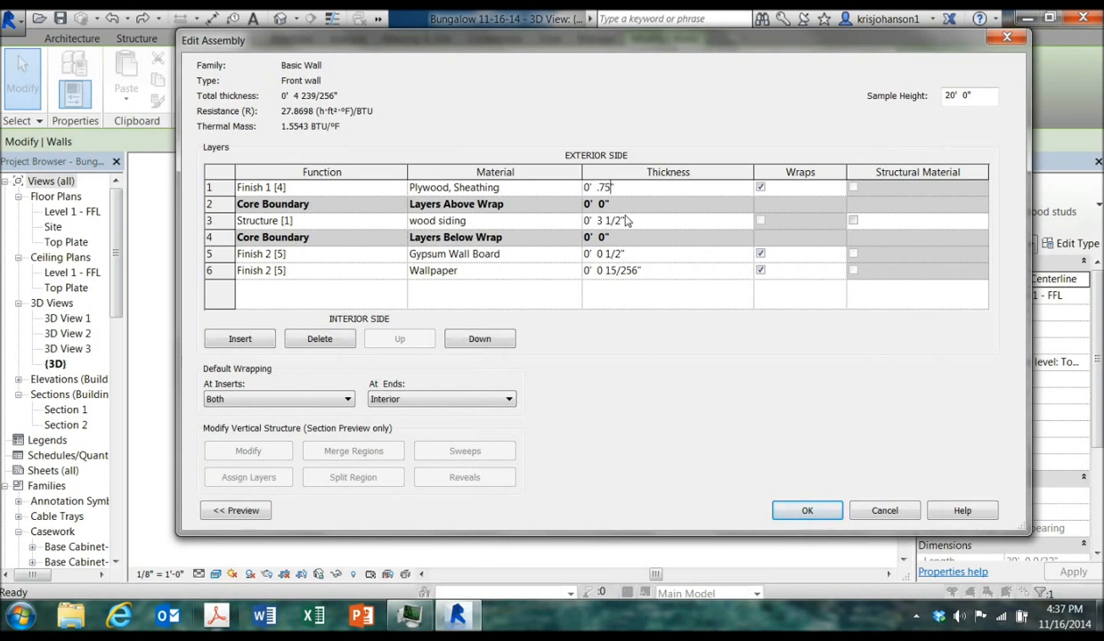
pyautogui.press('Tab')
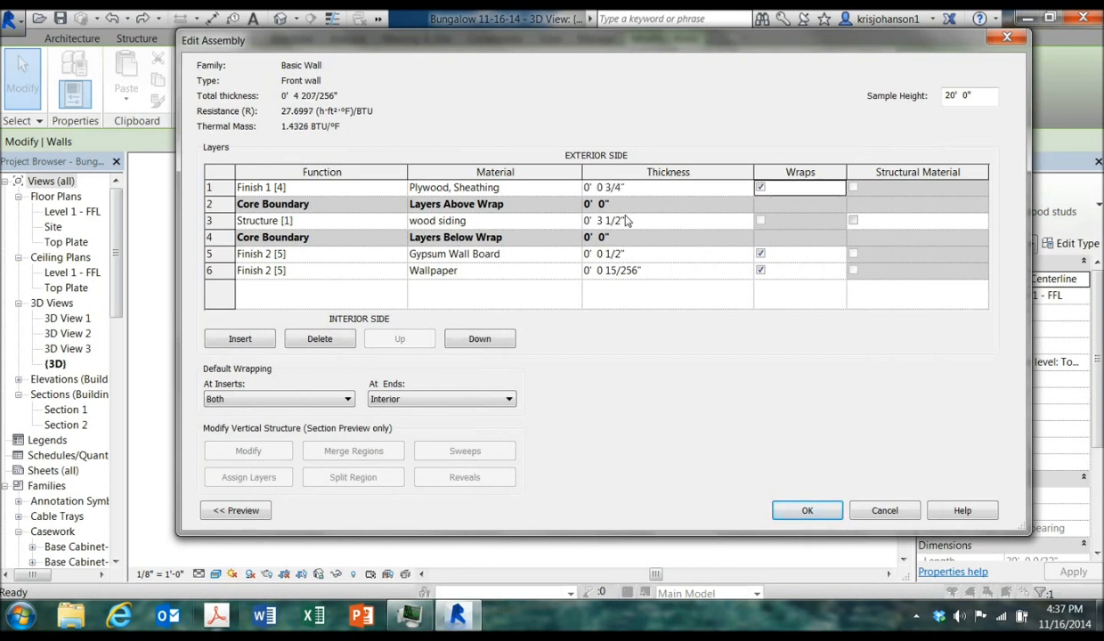
pyautogui.click(805, 509)
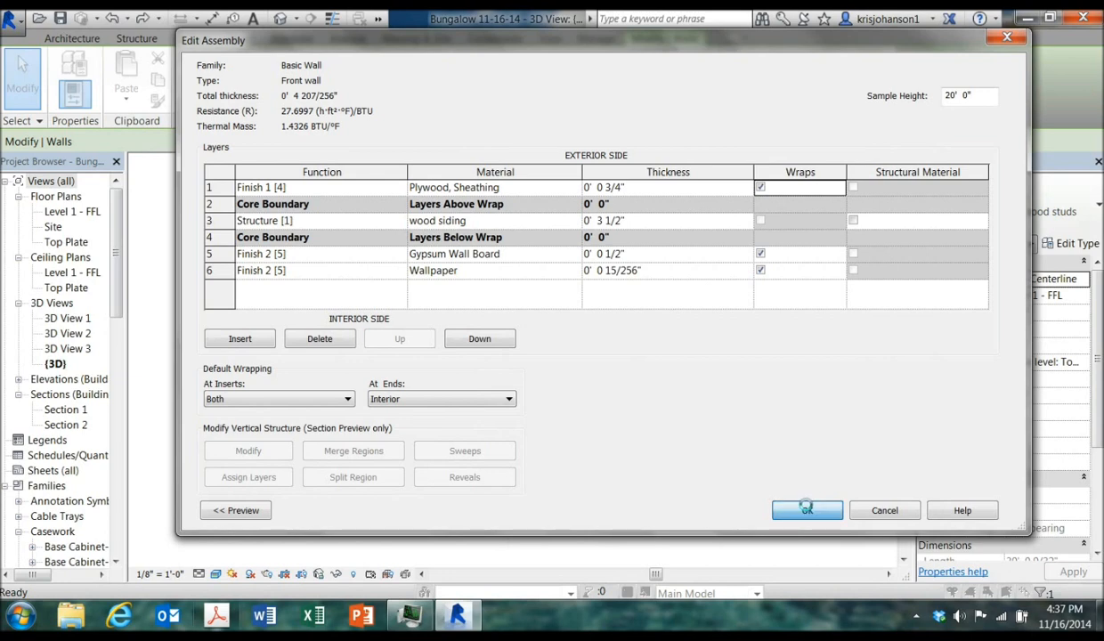
pyautogui.click(814, 511)
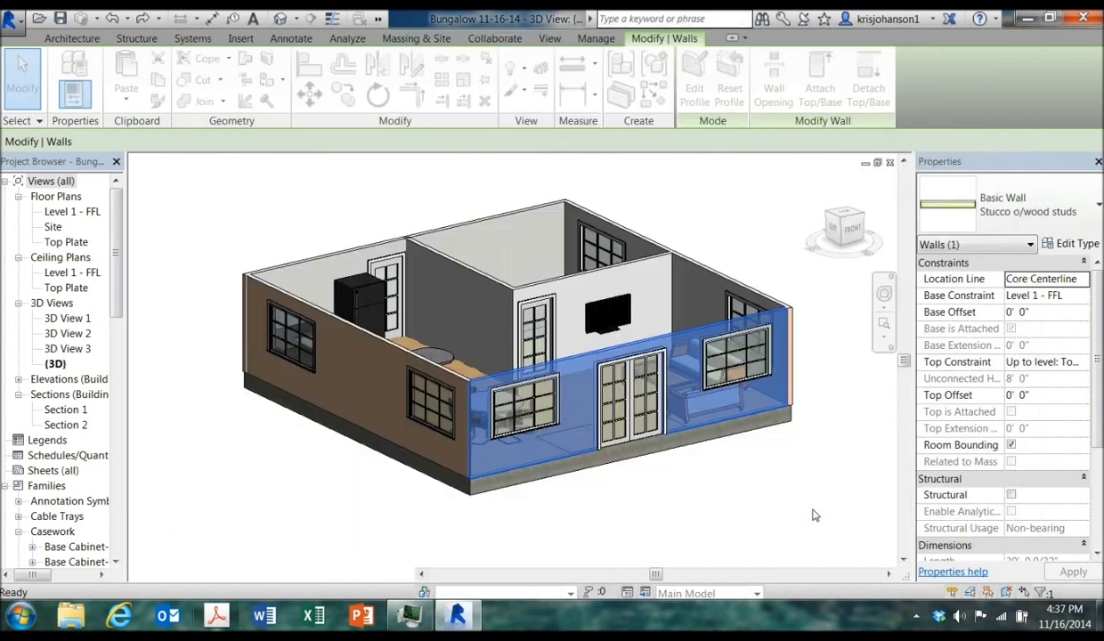
pyautogui.click(725, 505)
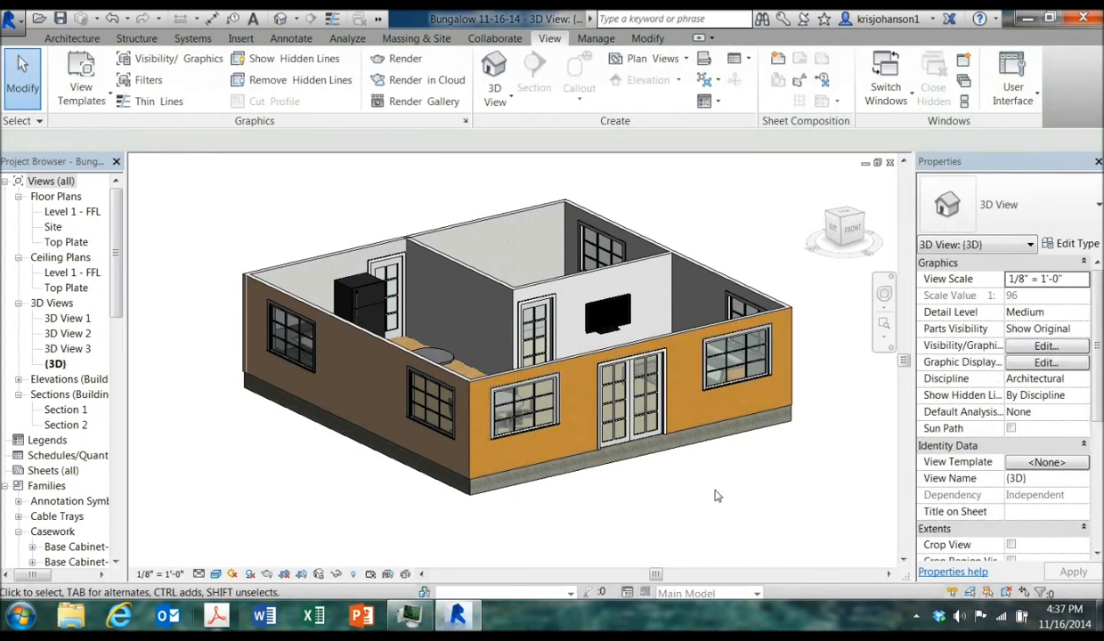
# Undo the front wall's type and plywood finish change
pyautogui.keyDown('shift'); pyautogui.moveTo(714, 464); pyautogui.dragTo(732, 479, button='middle'); pyautogui.keyUp('shift')
pyautogui.moveTo(732, 494)
pyautogui.keyDown('shift'); pyautogui.mouseDown(button='middle')
pyautogui.moveTo(735, 475)
pyautogui.moveTo(749, 471)
pyautogui.moveTo(858, 470)
pyautogui.moveTo(948, 433)
pyautogui.moveTo(989, 444)
pyautogui.moveTo(957, 433)
pyautogui.moveTo(771, 516)
pyautogui.moveTo(841, 425)
pyautogui.moveTo(799, 441)
pyautogui.moveTo(679, 443)
pyautogui.moveTo(680, 513)
pyautogui.moveTo(747, 503)
pyautogui.mouseUp(button='middle'); pyautogui.keyUp('shift')
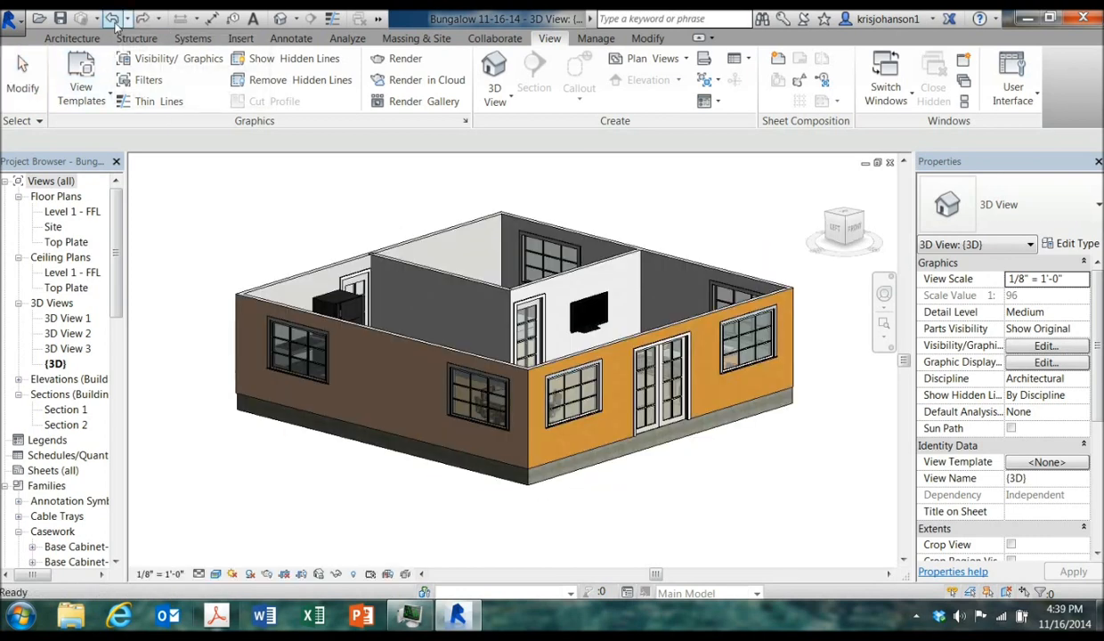
pyautogui.click(113, 22)
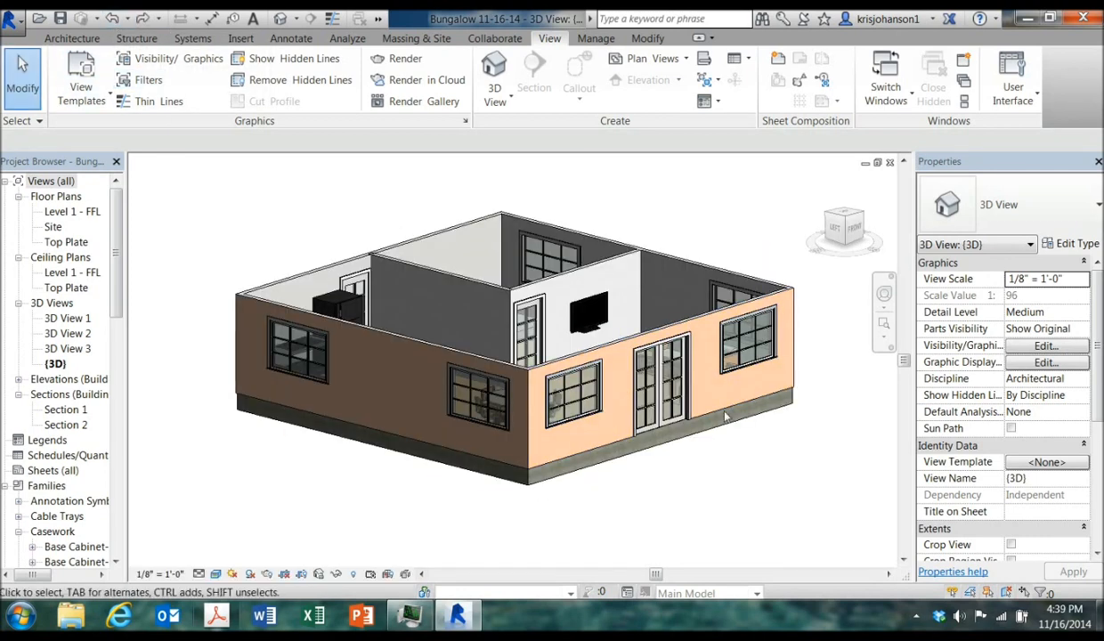
# Select the front, left and back exterior walls in turn to check their wall types
pyautogui.keyDown('shift'); pyautogui.moveTo(824, 401); pyautogui.dragTo(674, 381, button='middle'); pyautogui.keyUp('shift')
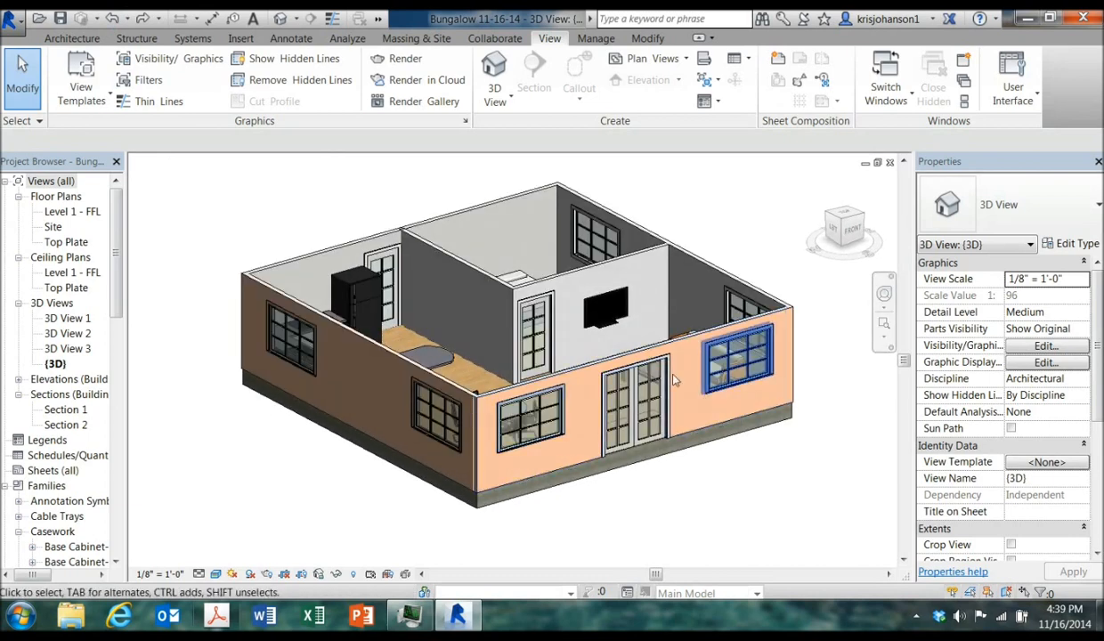
pyautogui.click(599, 368)
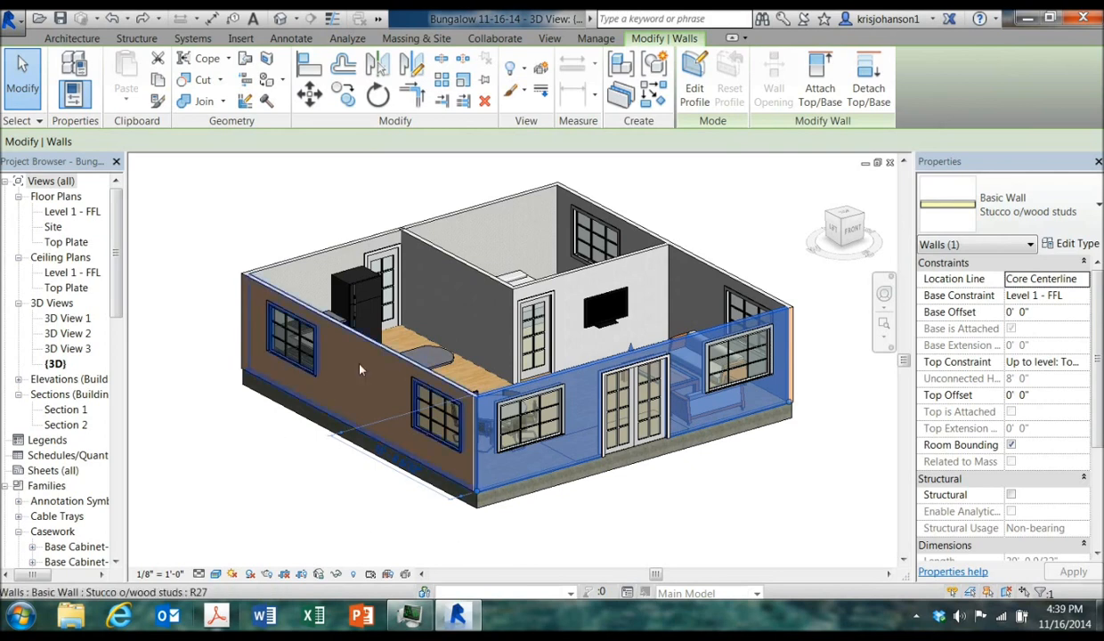
pyautogui.click(764, 470)
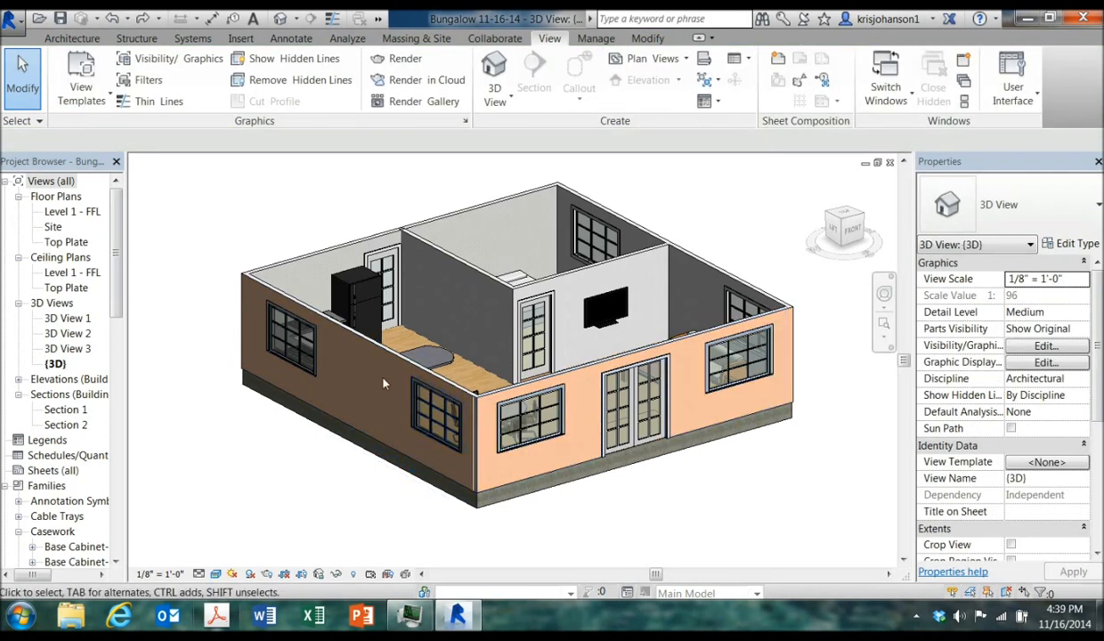
pyautogui.click(368, 347)
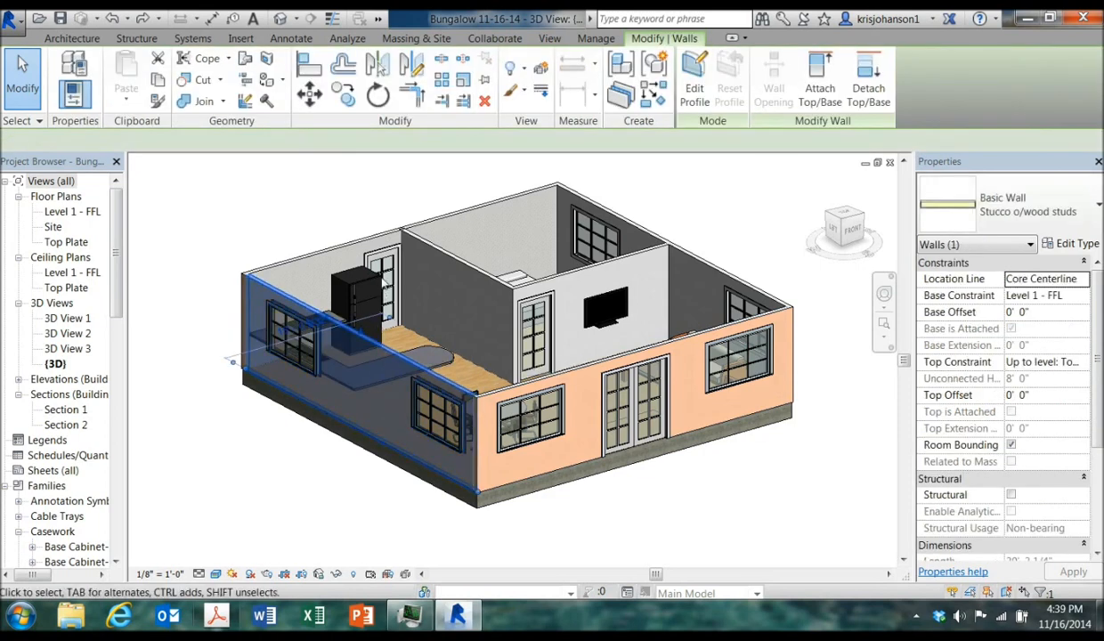
pyautogui.click(389, 236)
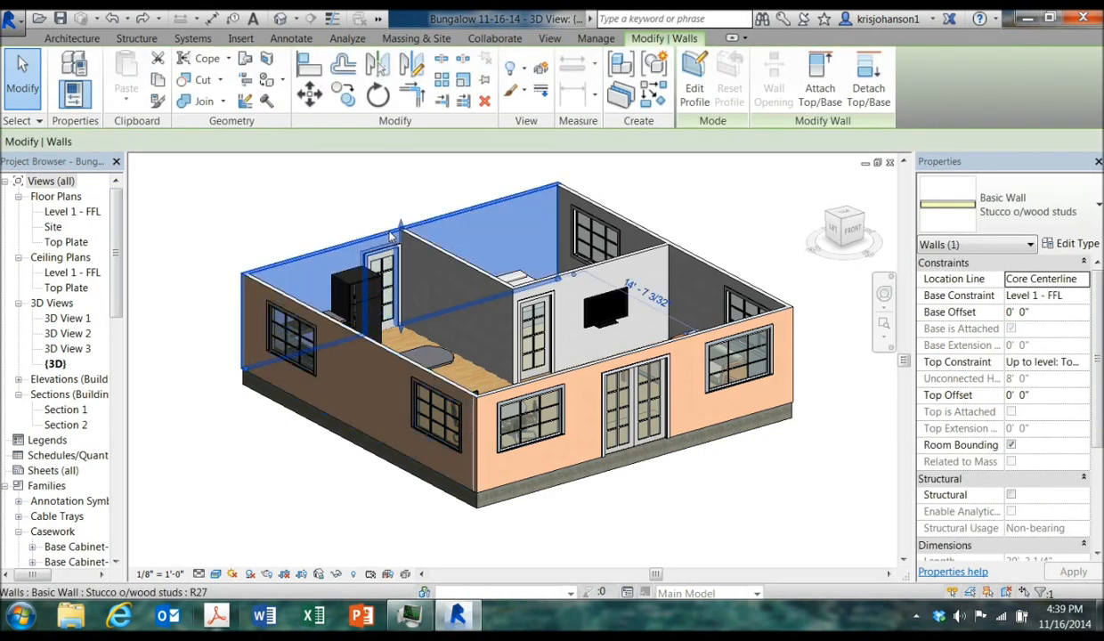
pyautogui.click(792, 534)
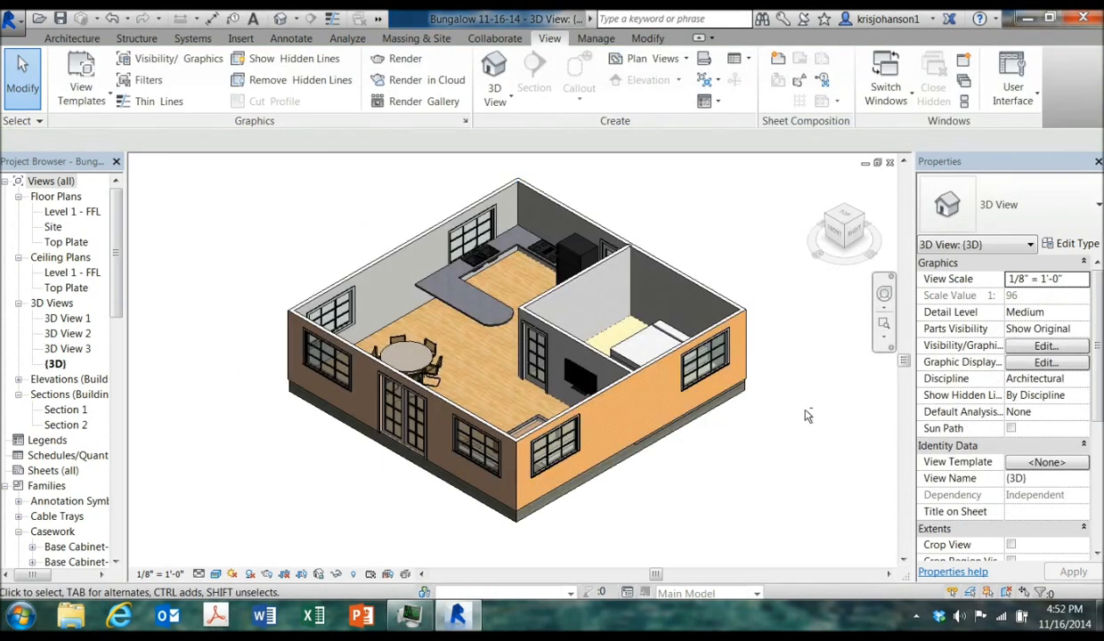
# Change the interior partition's exterior Gypsum Wall Board appearance colour to RGB 139 222 135
pyautogui.keyDown('shift'); pyautogui.moveTo(807, 416); pyautogui.dragTo(754, 445, button='middle'); pyautogui.keyUp('shift')
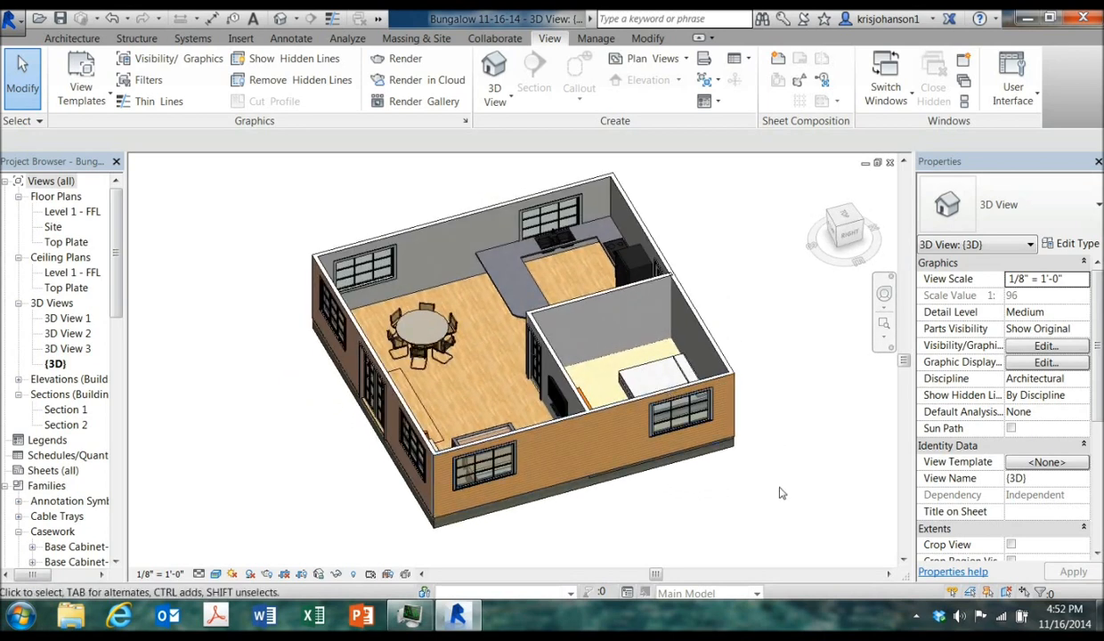
pyautogui.keyDown('shift'); pyautogui.moveTo(781, 506); pyautogui.dragTo(763, 479, button='middle'); pyautogui.keyUp('shift')
pyautogui.click(588, 302)
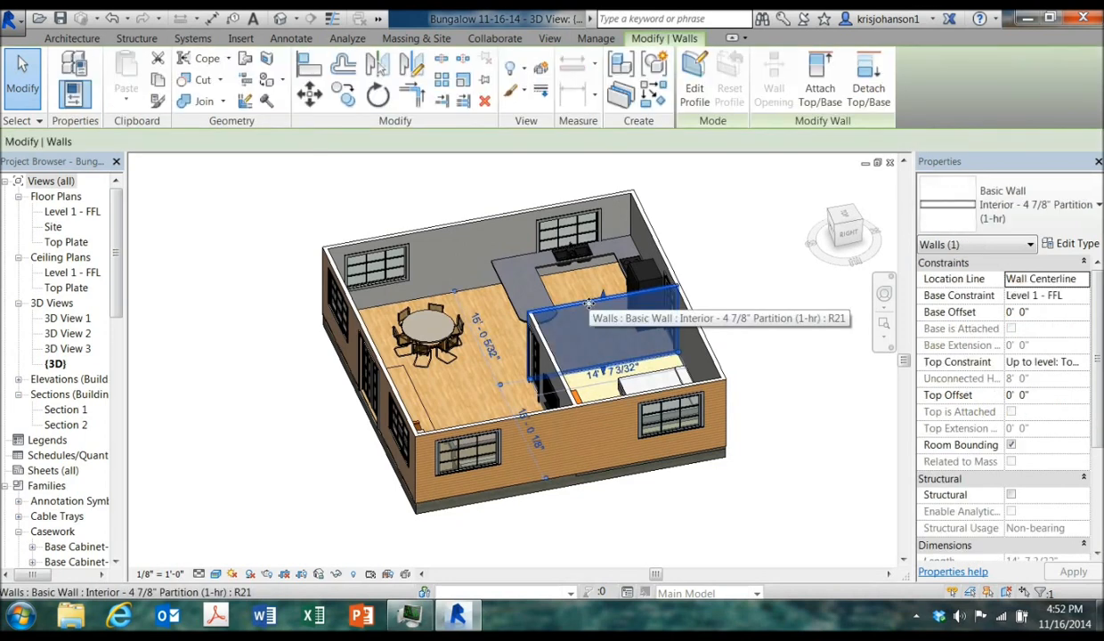
pyautogui.click(1046, 243)
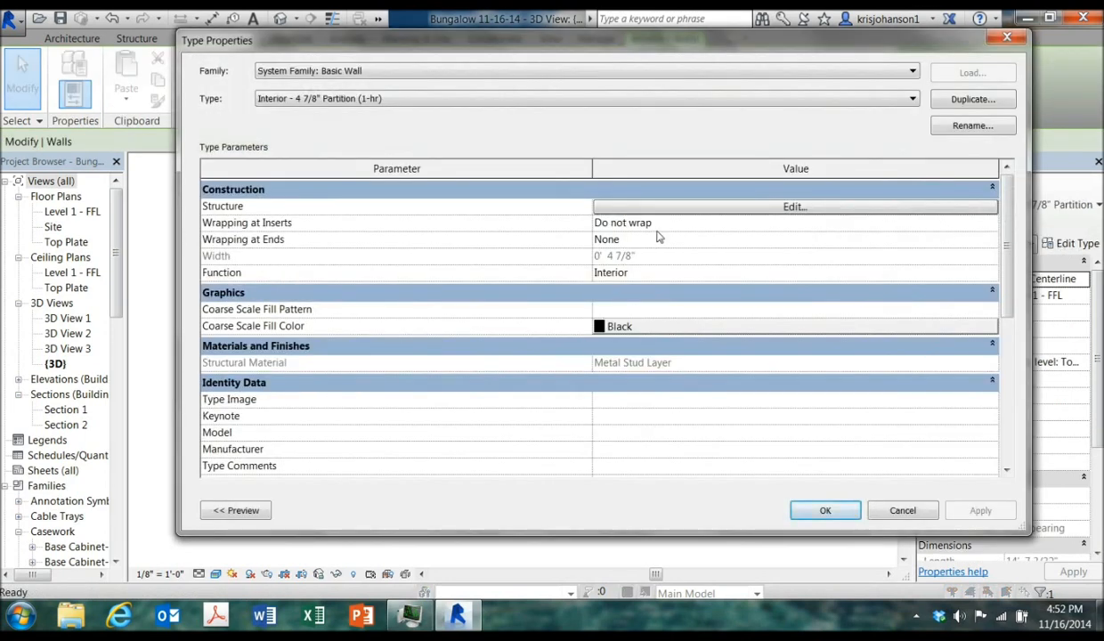
pyautogui.click(649, 206)
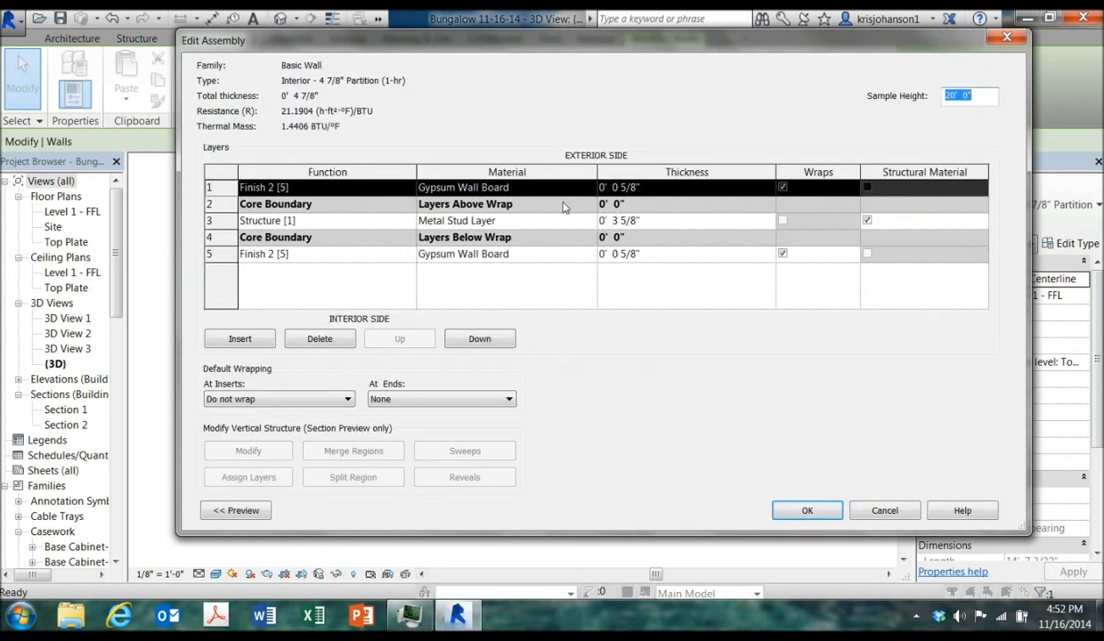
pyautogui.click(507, 189)
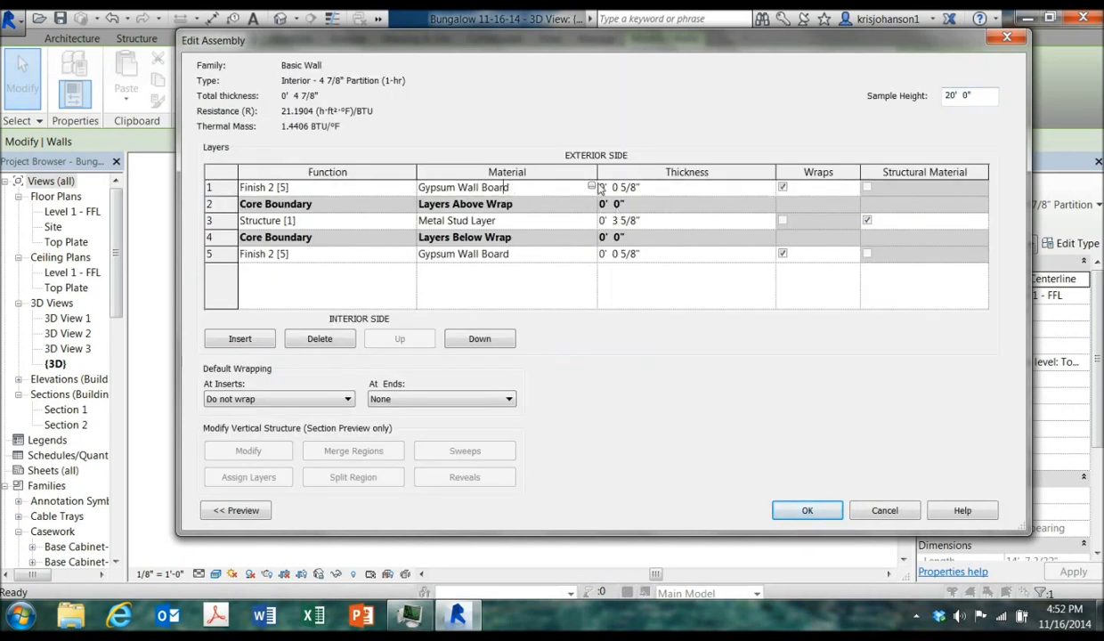
pyautogui.click(590, 187)
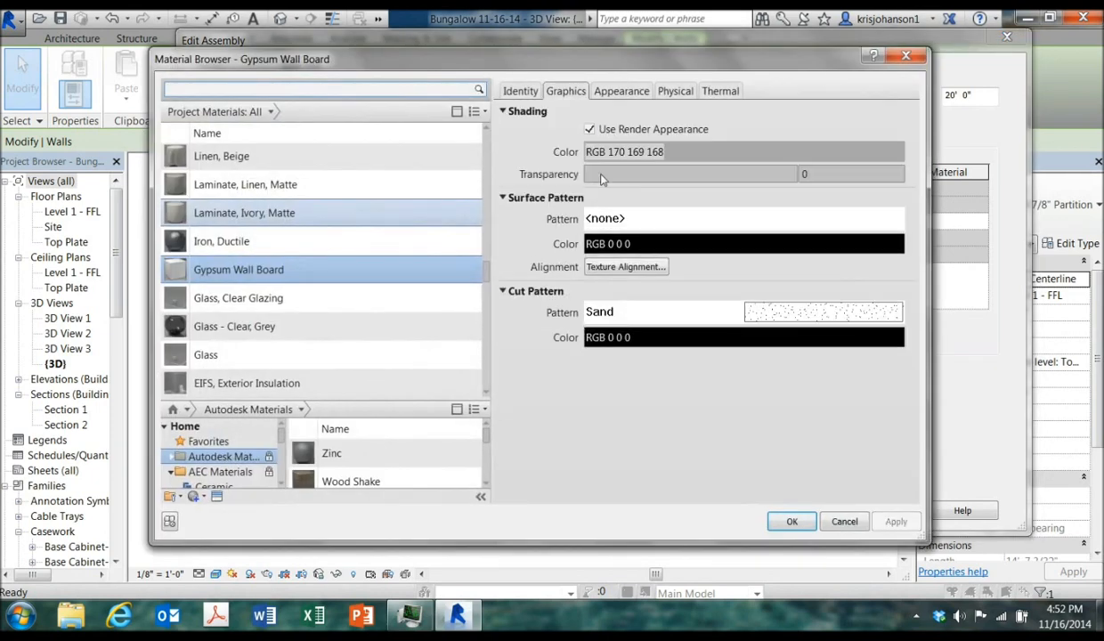
pyautogui.click(605, 90)
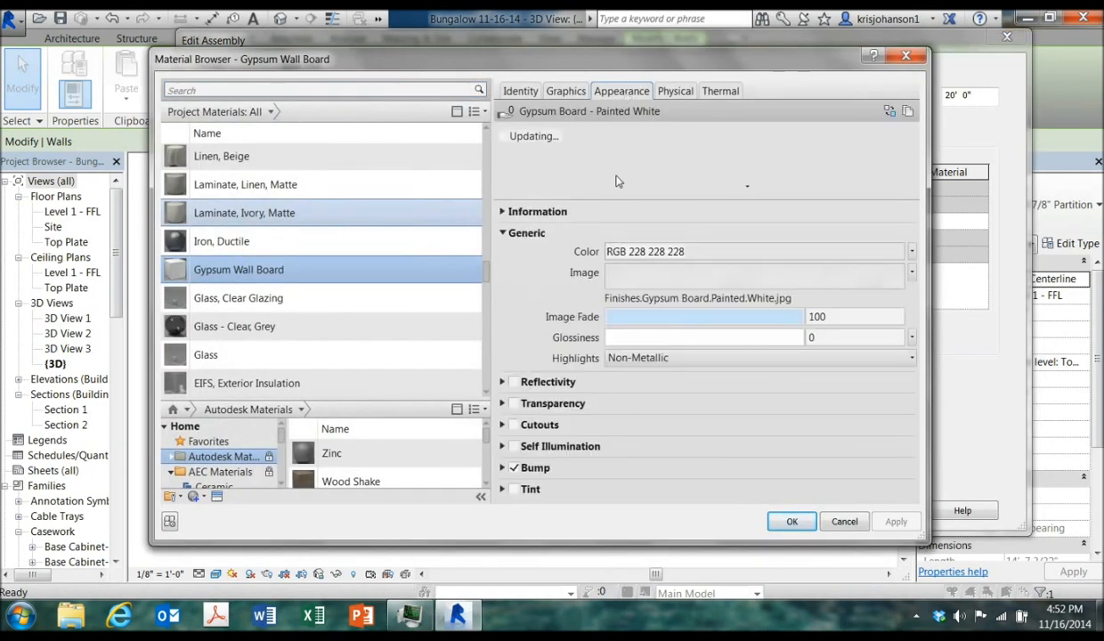
pyautogui.click(723, 257)
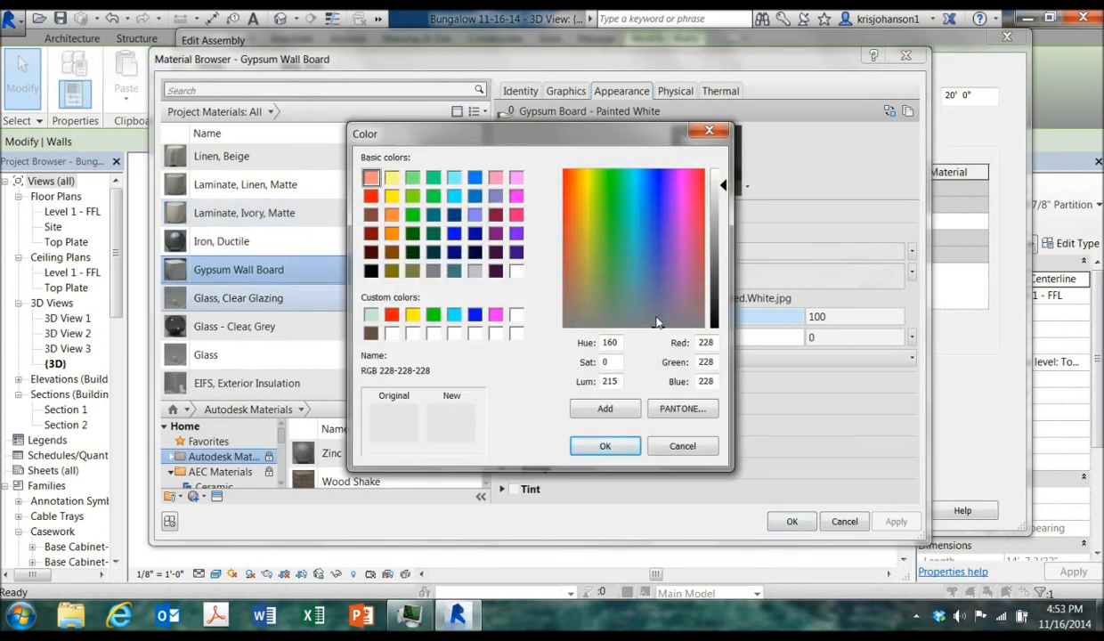
pyautogui.moveTo(657, 327); pyautogui.dragTo(609, 239)
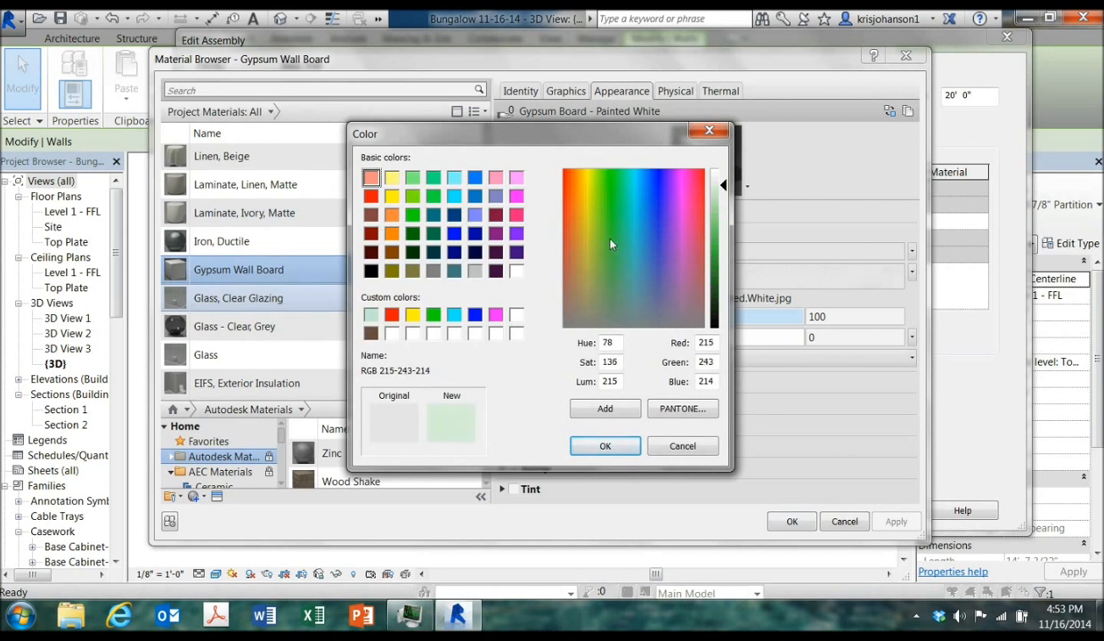
pyautogui.moveTo(724, 187); pyautogui.dragTo(710, 224)
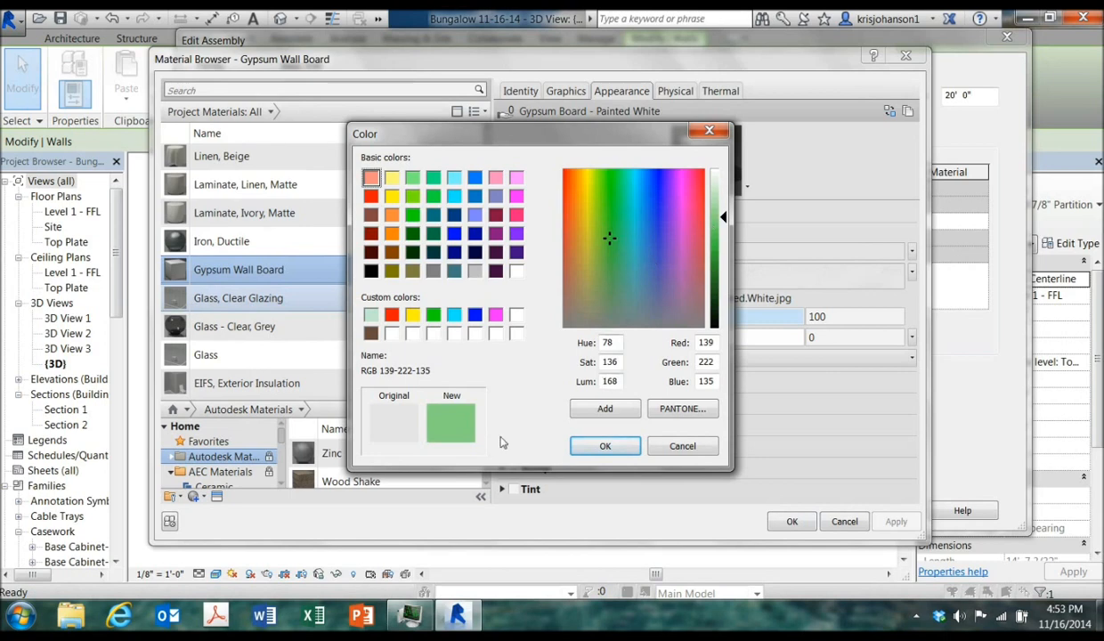
pyautogui.click(605, 446)
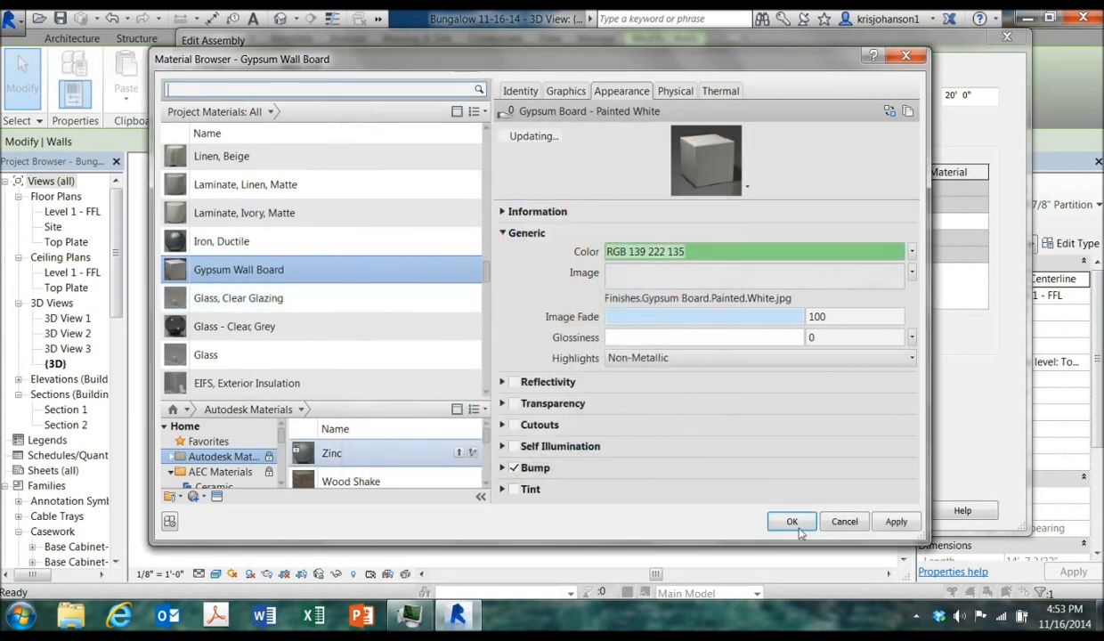
# Remove the Gypsum Wall Board appearance image and confirm the material, assembly and type changes
pyautogui.click(912, 272)
pyautogui.click(861, 476)
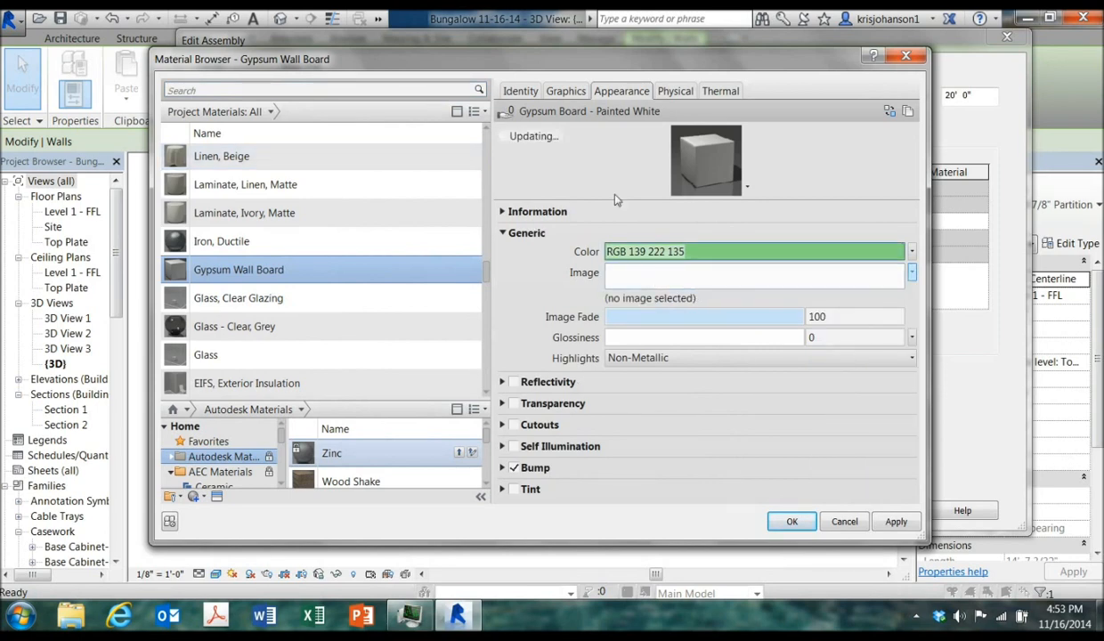
pyautogui.click(565, 91)
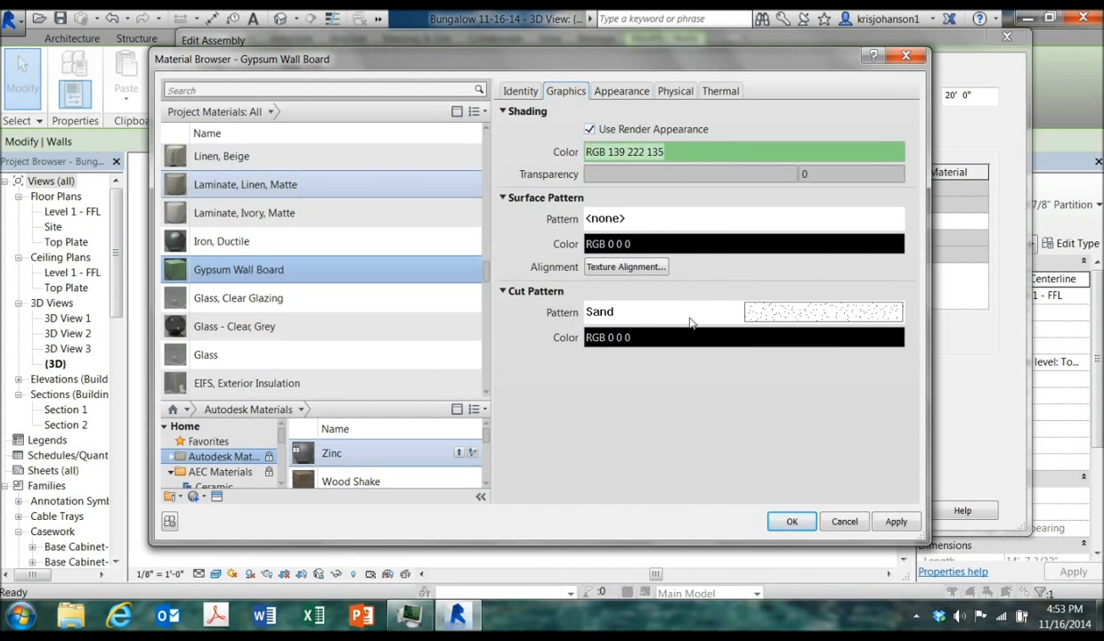
pyautogui.click(798, 521)
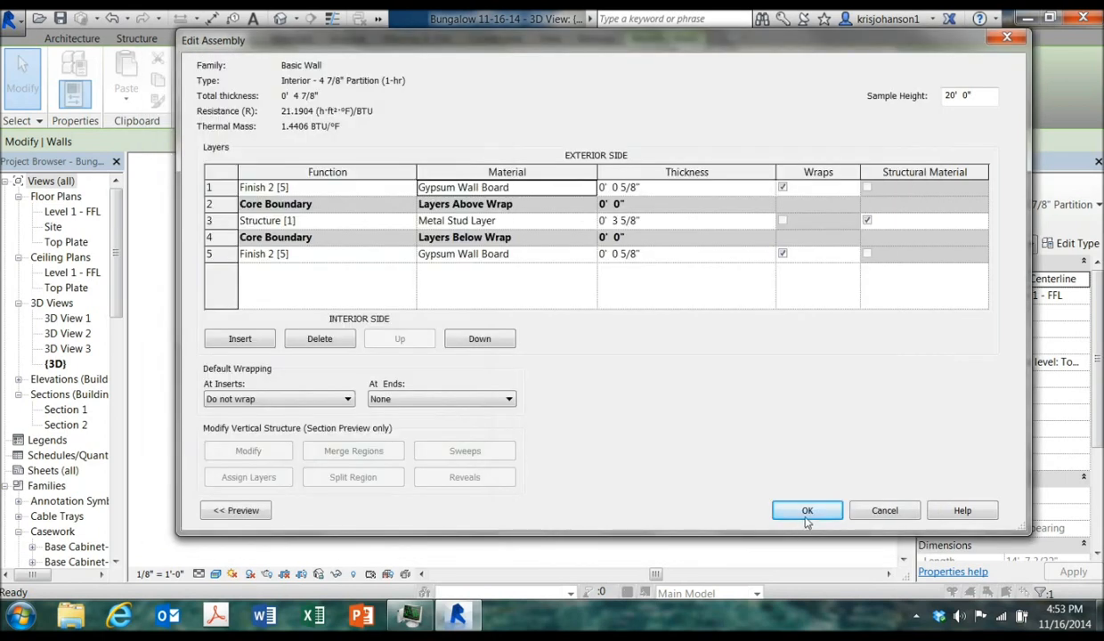
pyautogui.click(806, 510)
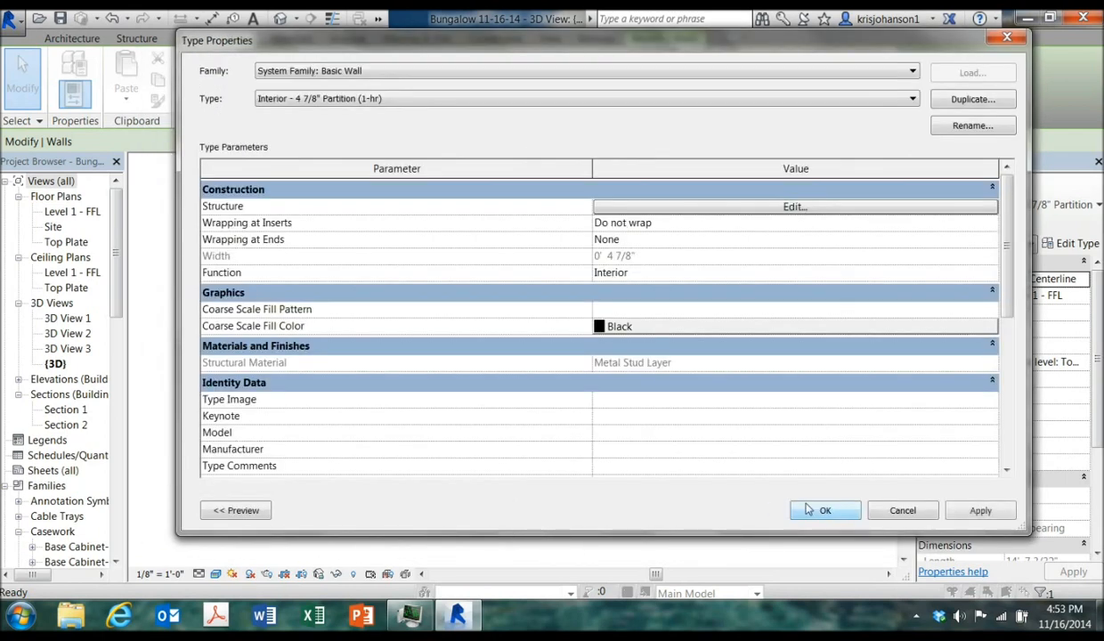
pyautogui.click(808, 510)
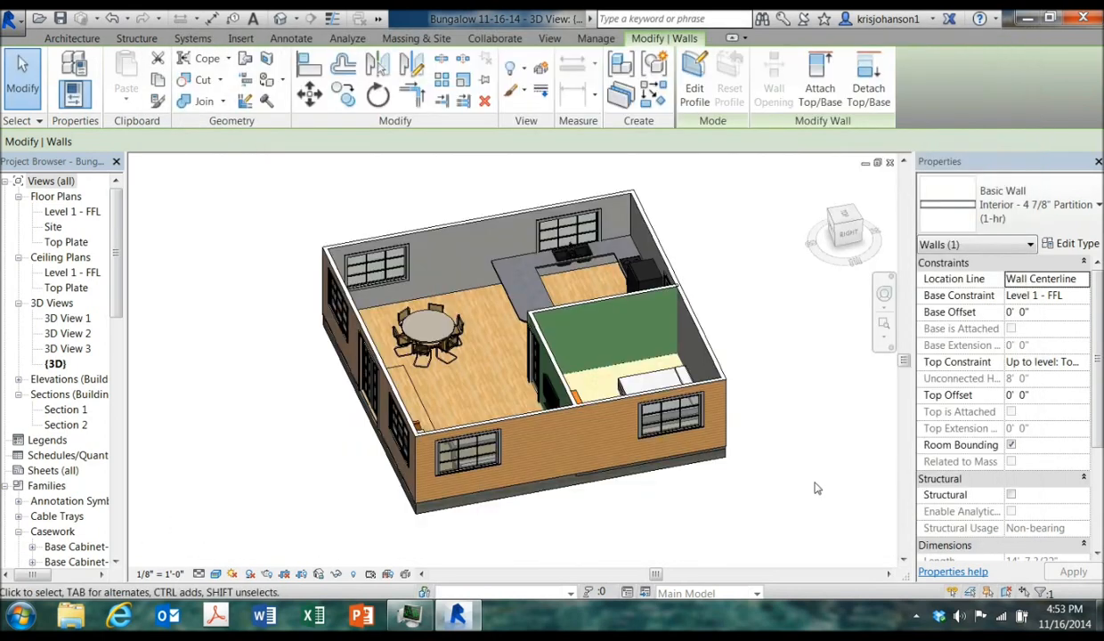
pyautogui.click(817, 487)
# Undo the partition wall's Gypsum Wall Board colour change
pyautogui.keyDown('shift'); pyautogui.moveTo(792, 405); pyautogui.dragTo(794, 324, button='middle'); pyautogui.keyUp('shift')
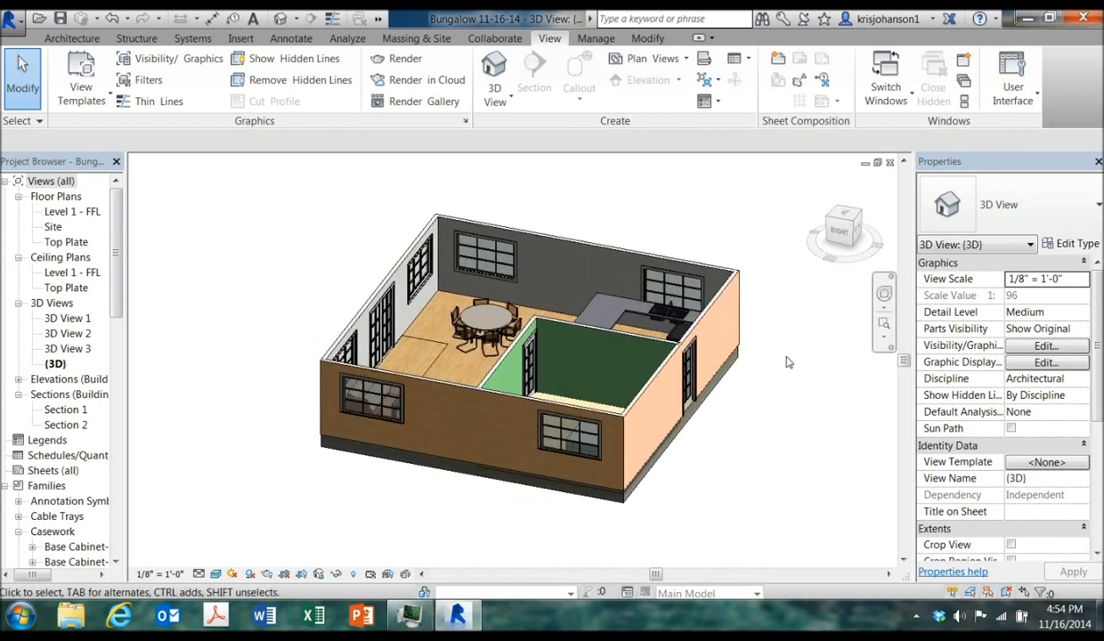
pyautogui.keyDown('shift'); pyautogui.moveTo(784, 353); pyautogui.dragTo(805, 386, button='middle'); pyautogui.keyUp('shift')
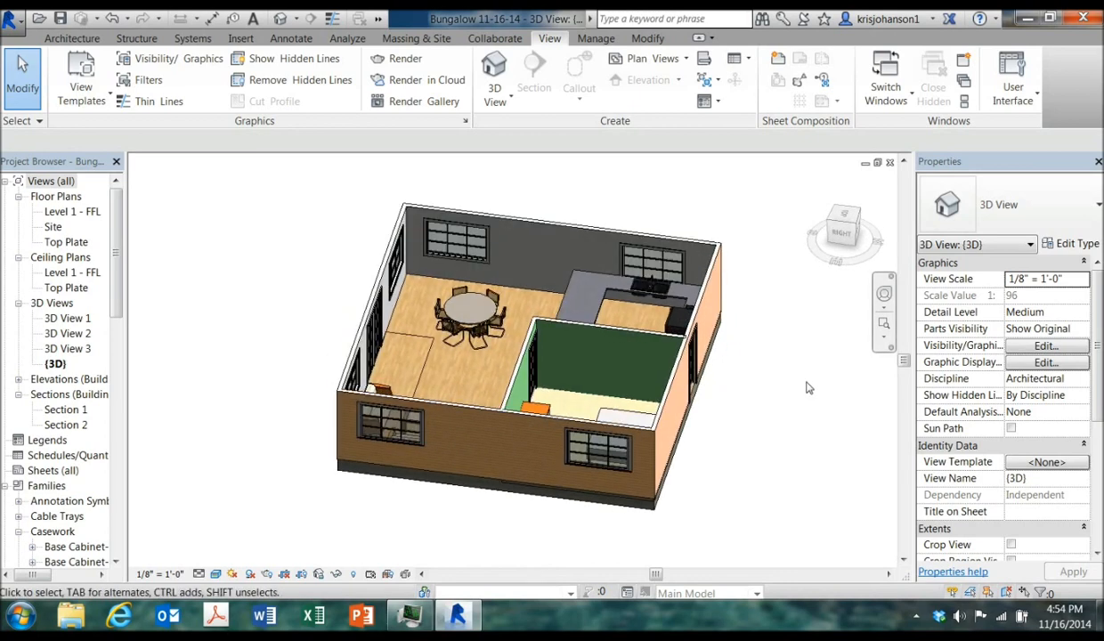
pyautogui.click(112, 23)
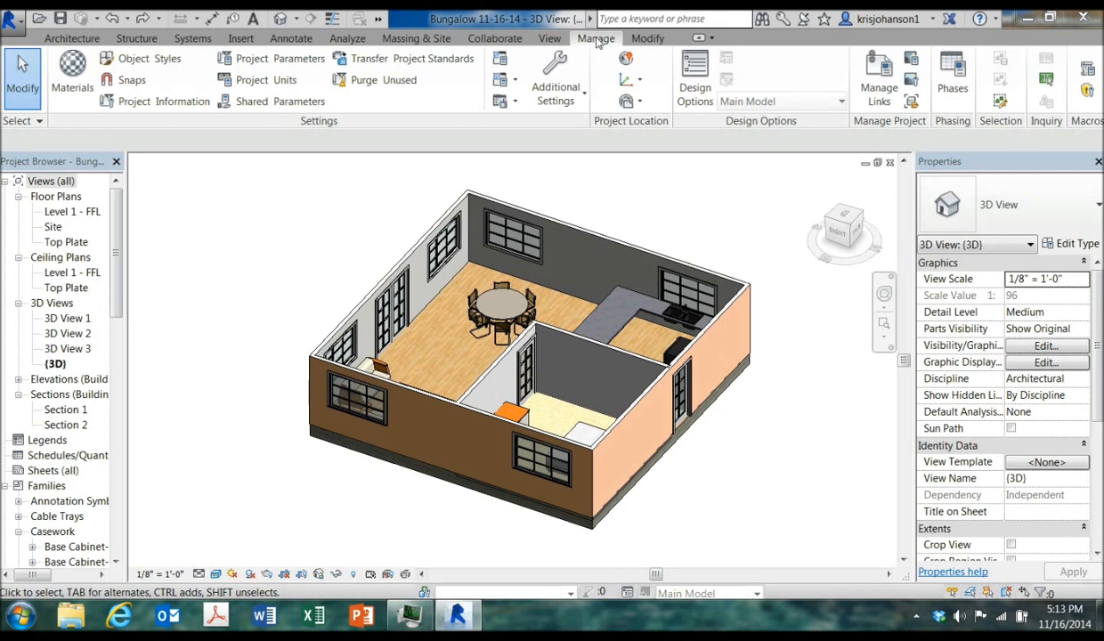
# Filter project materials to Paint, duplicate the Parking Stripe material and name the copy Paint 2
pyautogui.click(73, 89)
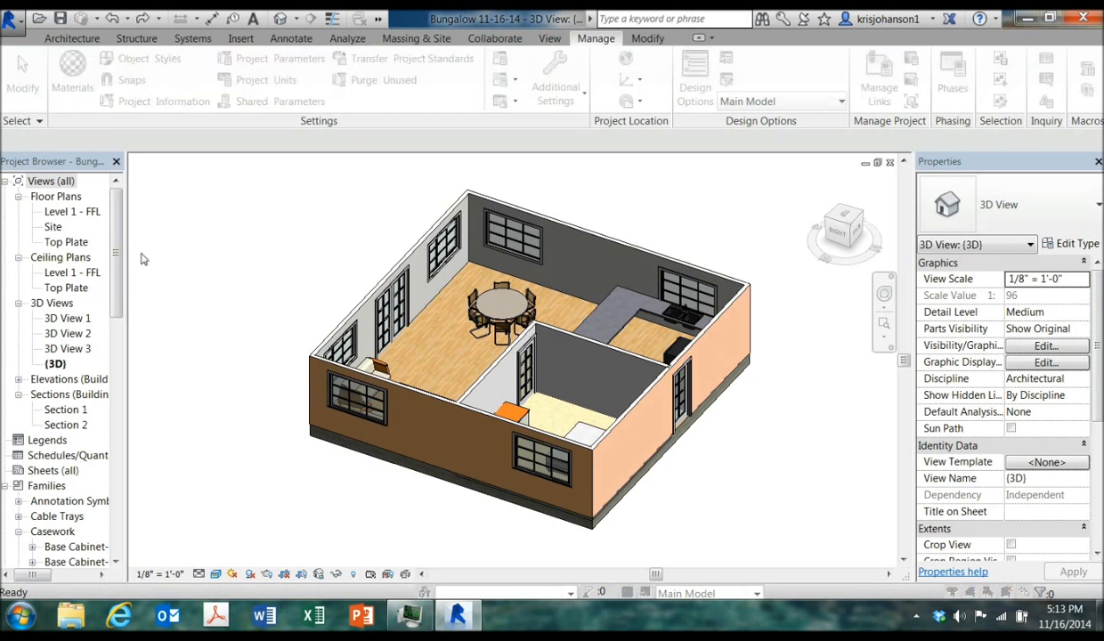
pyautogui.scroll(1, 308, 147)
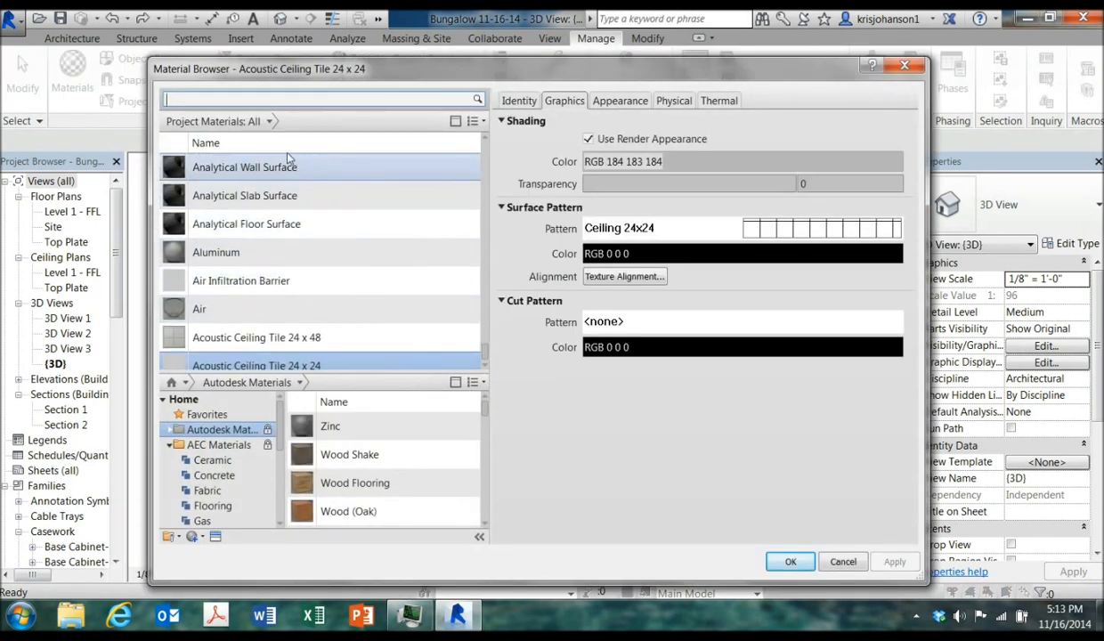
pyautogui.click(271, 122)
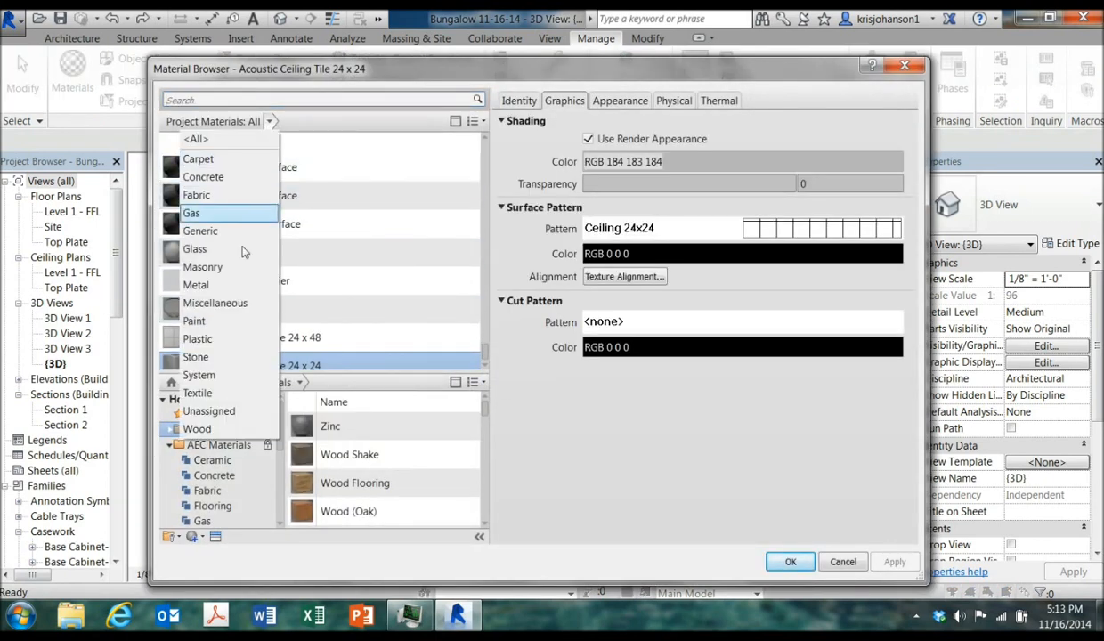
pyautogui.click(233, 323)
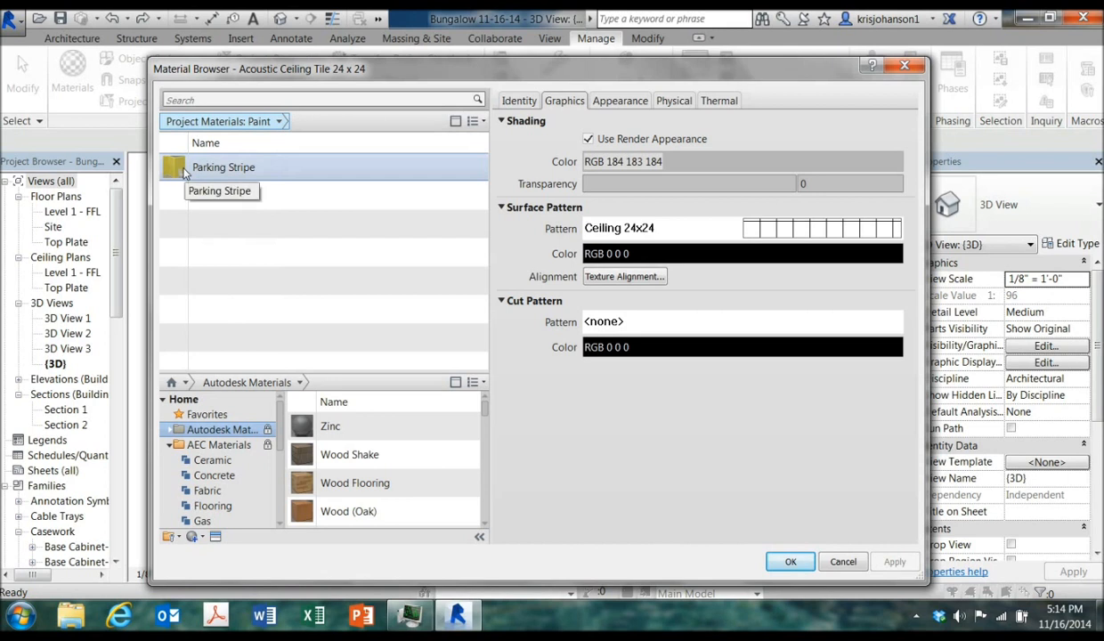
pyautogui.rightClick(236, 172)
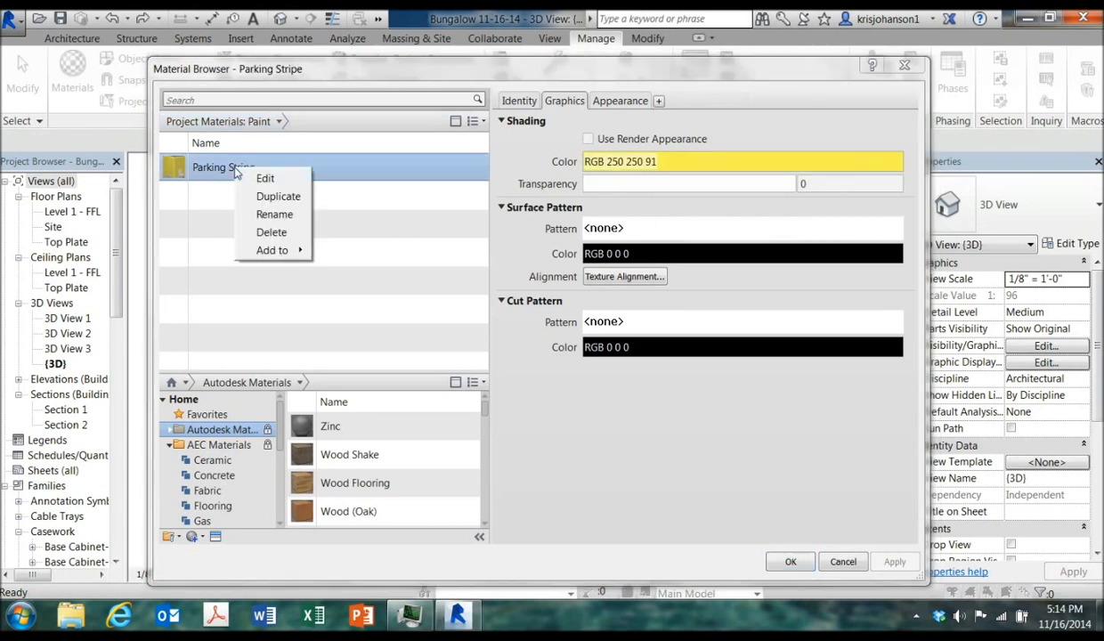
pyautogui.click(279, 197)
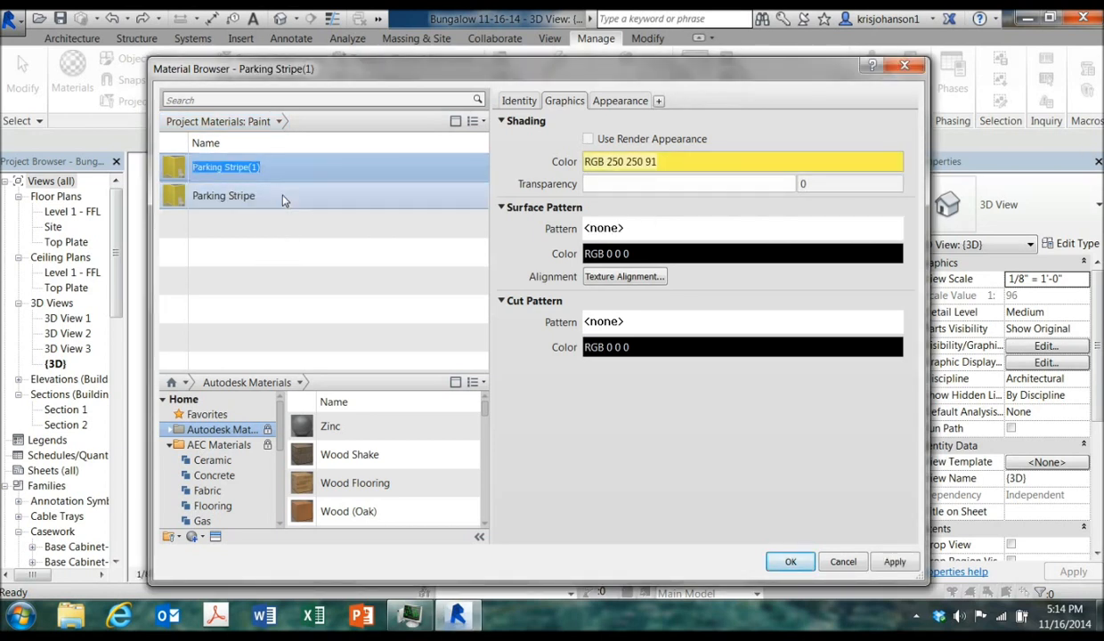
pyautogui.write('Paint')
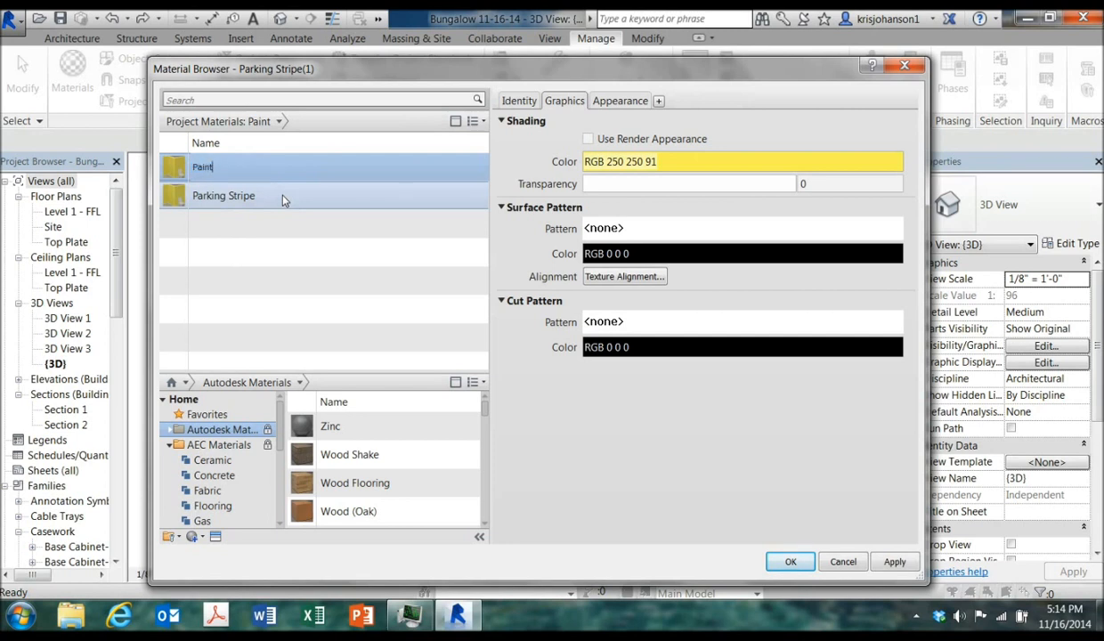
pyautogui.write(' 2')
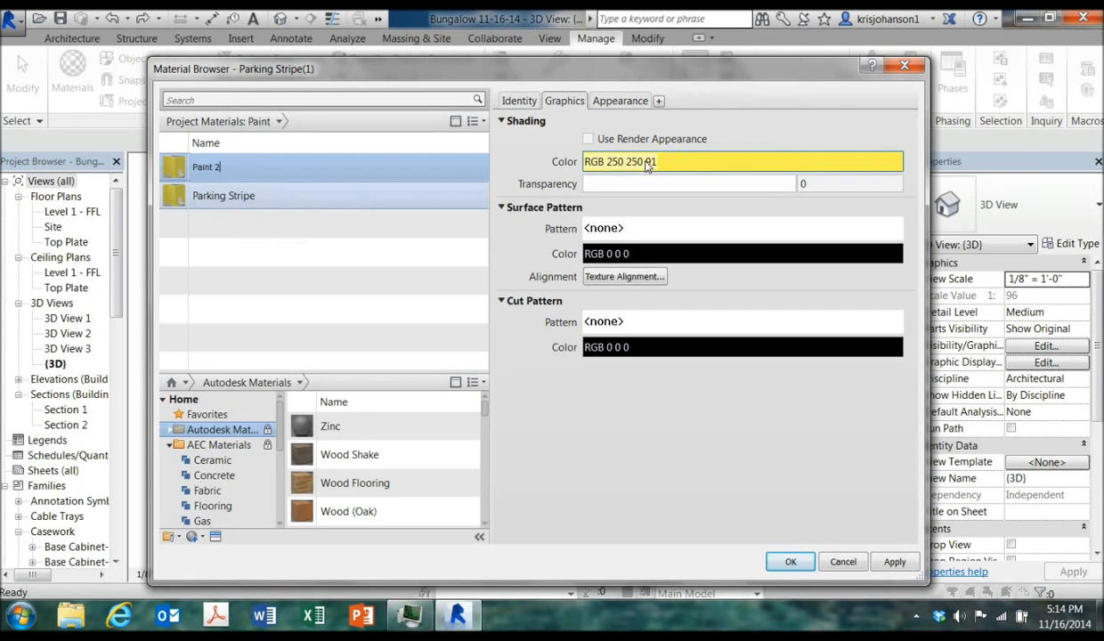
# Set Paint 2's appearance wall paint colour to a lighter yellow, RGB 243 241 169
pyautogui.click(626, 102)
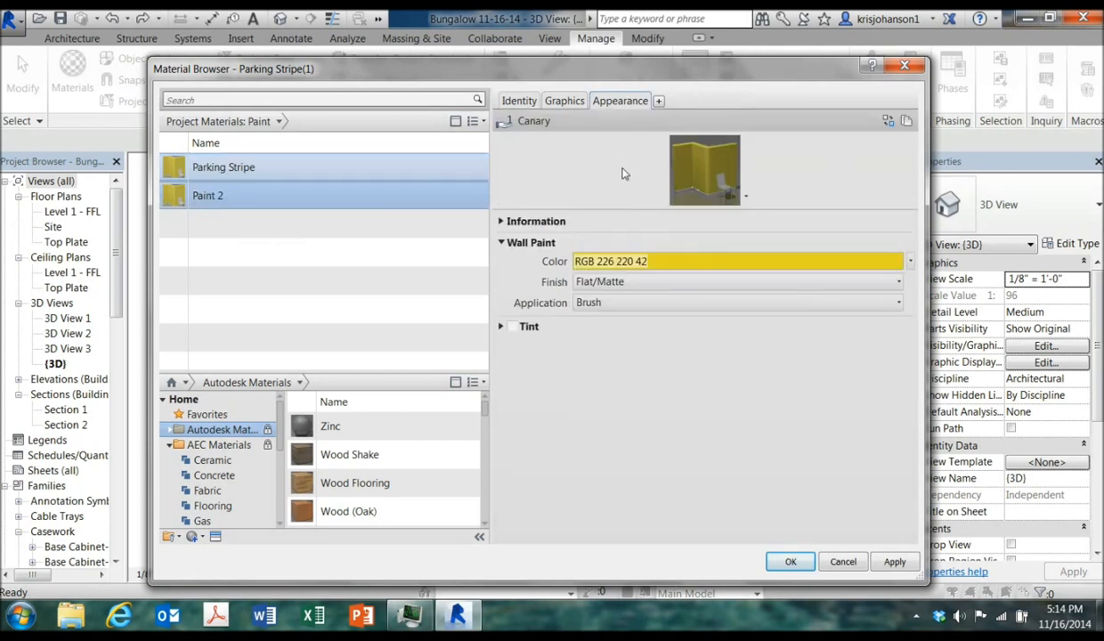
pyautogui.click(700, 263)
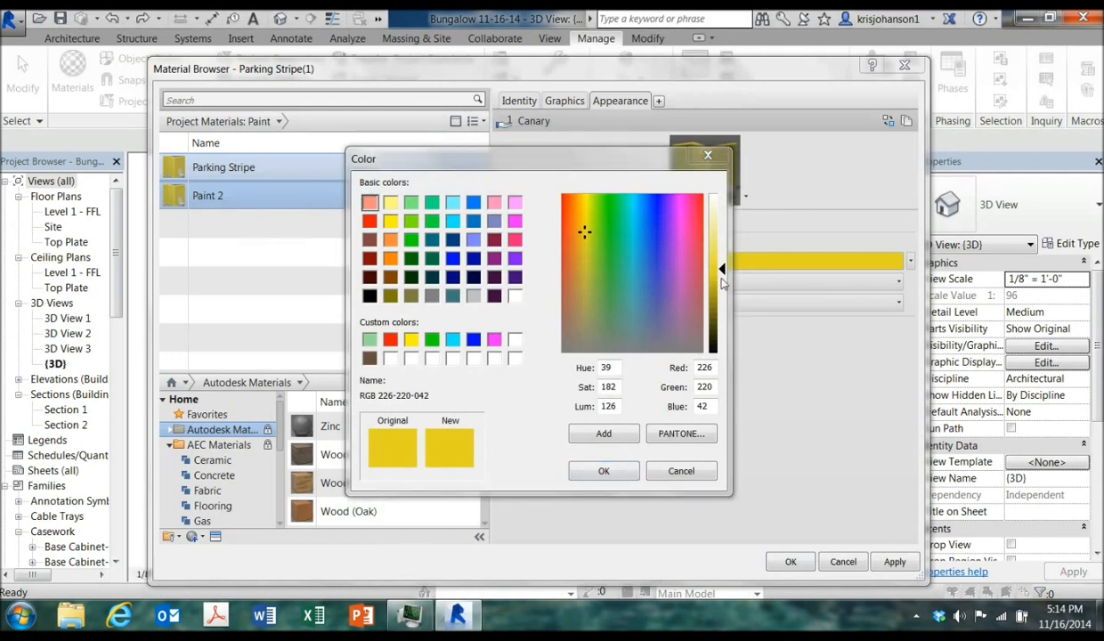
pyautogui.moveTo(722, 273); pyautogui.dragTo(722, 230)
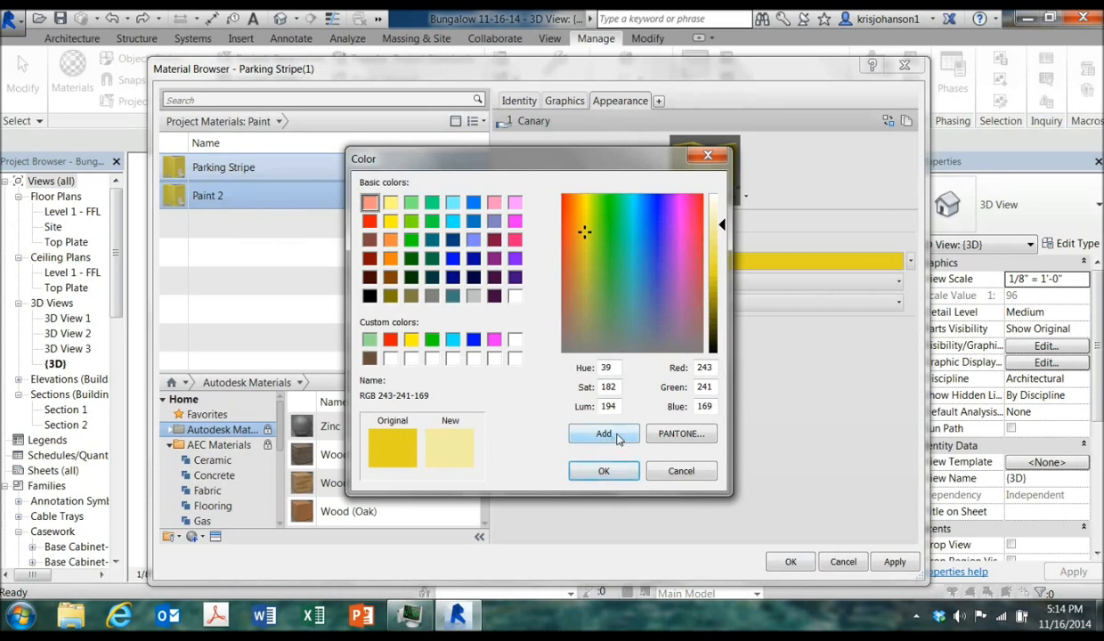
pyautogui.click(603, 470)
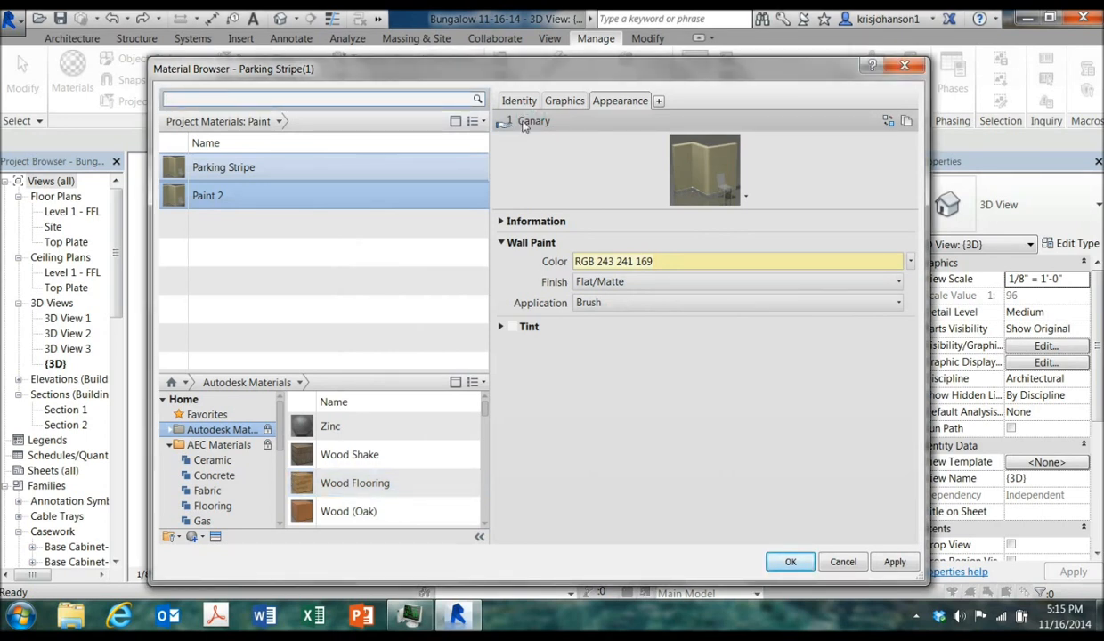
# Duplicate Paint 2's appearance asset, make its shading use the render appearance, and apply the changes
pyautogui.click(906, 122)
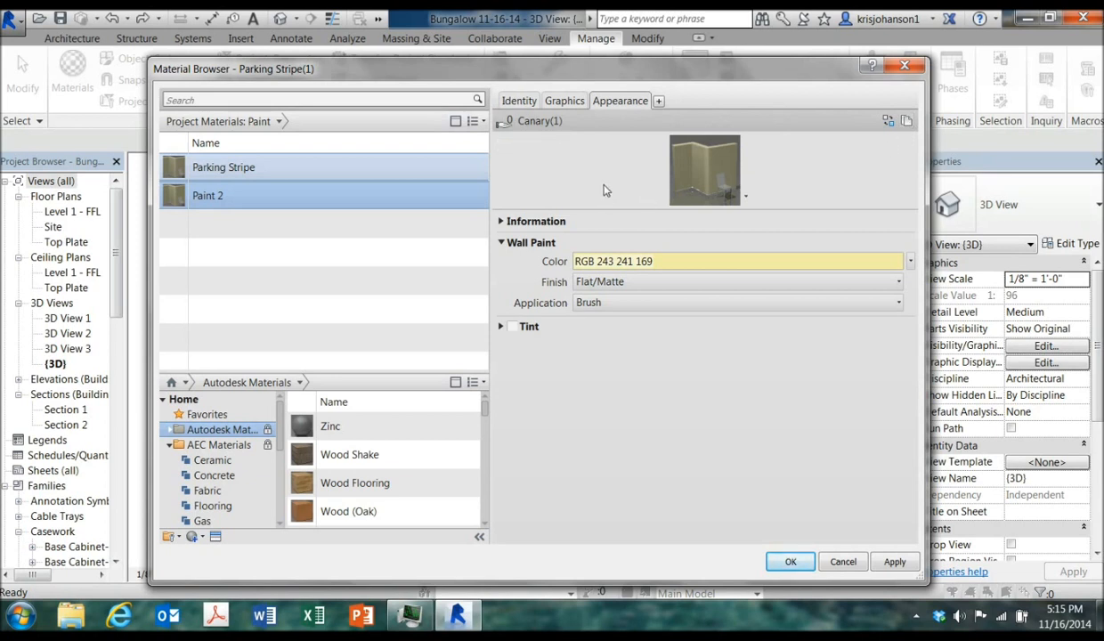
pyautogui.click(552, 101)
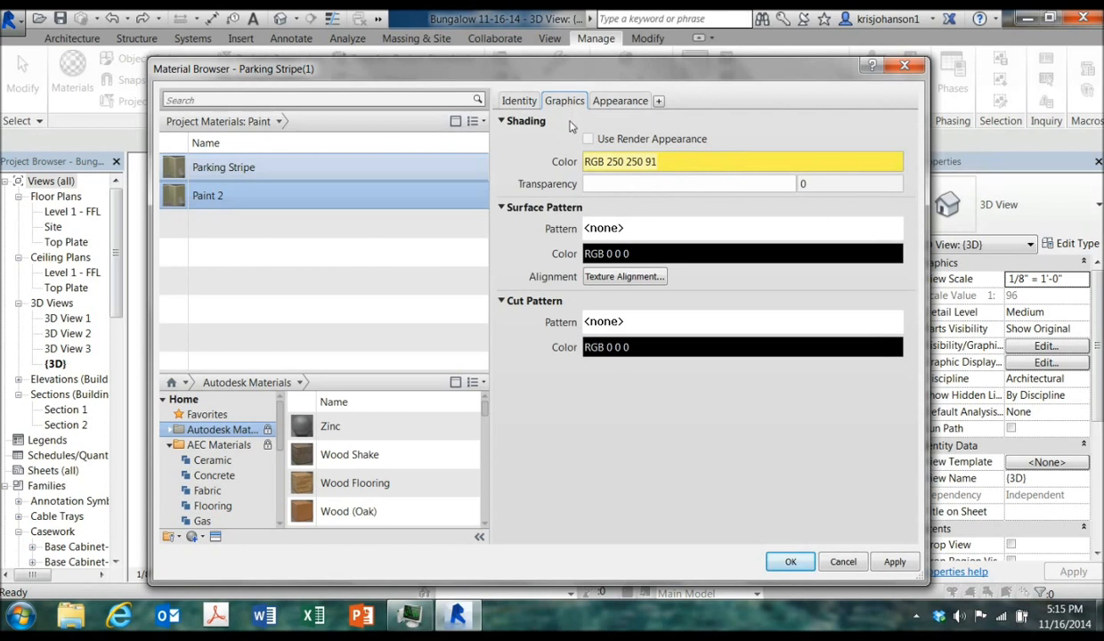
pyautogui.click(588, 140)
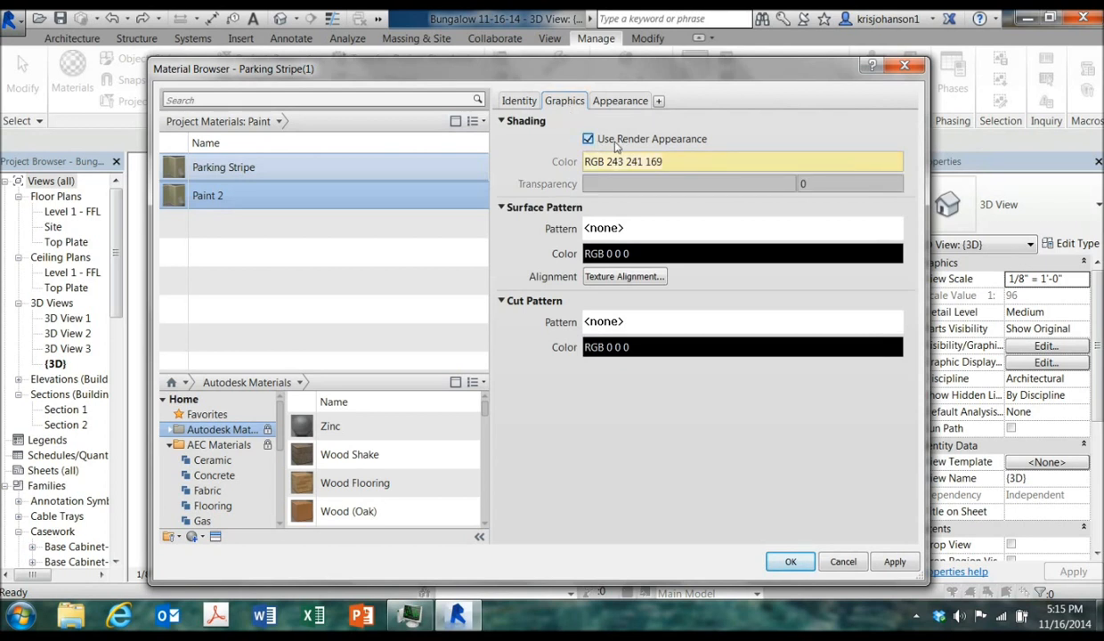
pyautogui.click(522, 103)
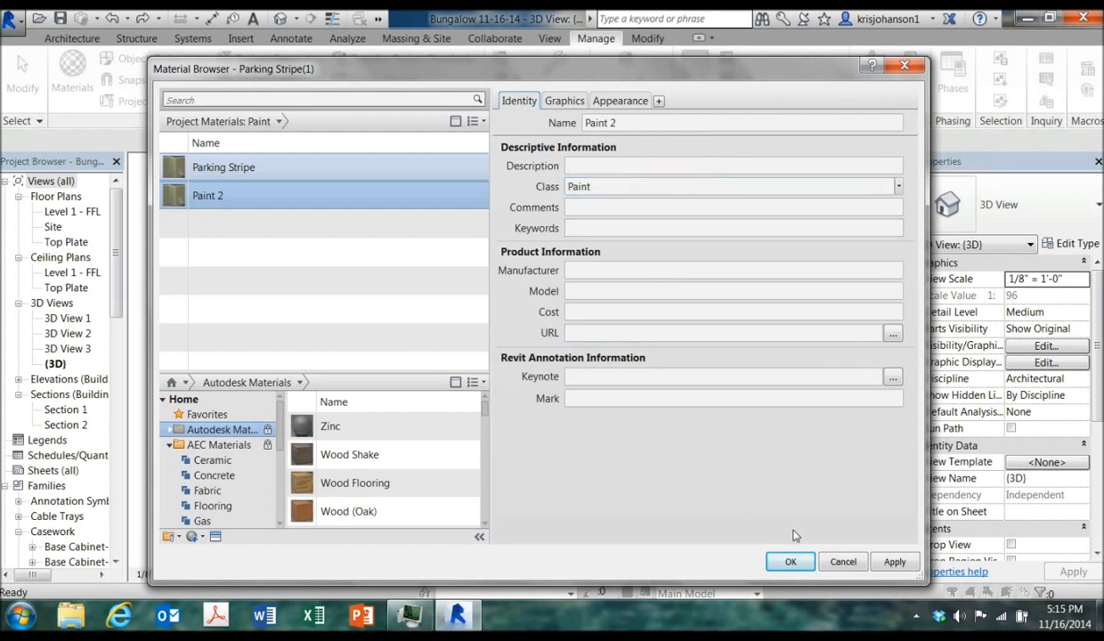
pyautogui.click(894, 561)
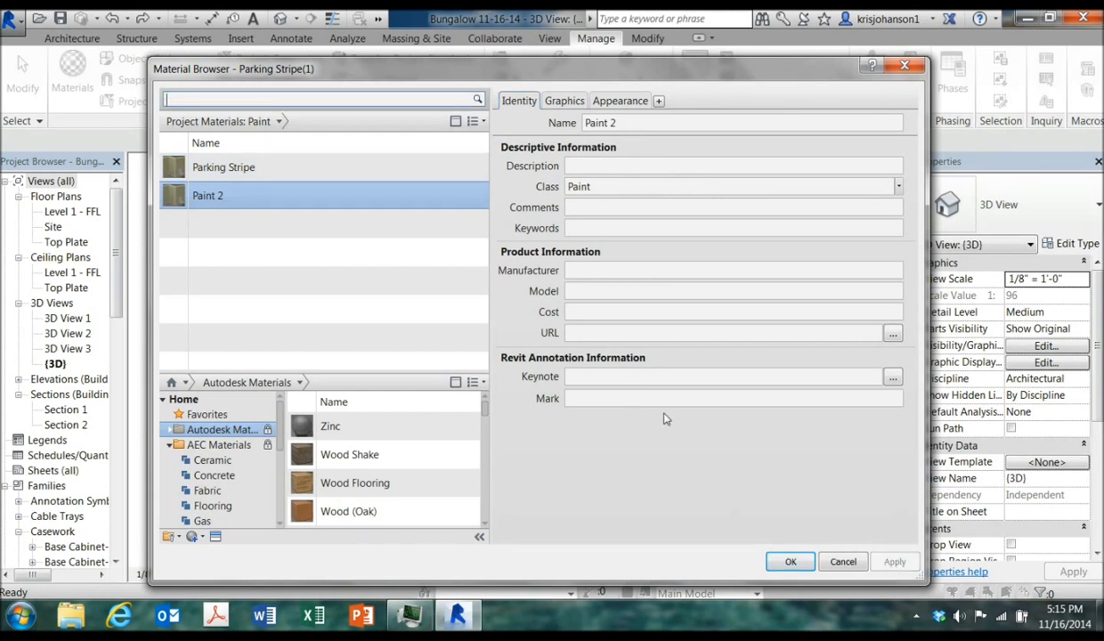
# Duplicate the Parking Stripe material and name the copy Paint 3
pyautogui.click(245, 173)
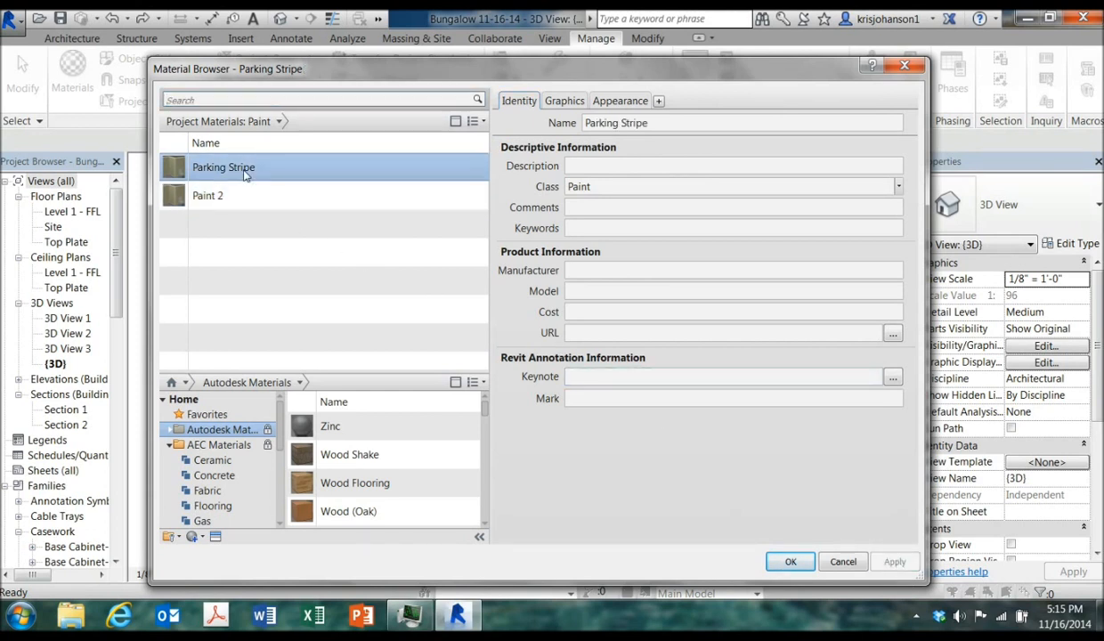
pyautogui.rightClick(245, 173)
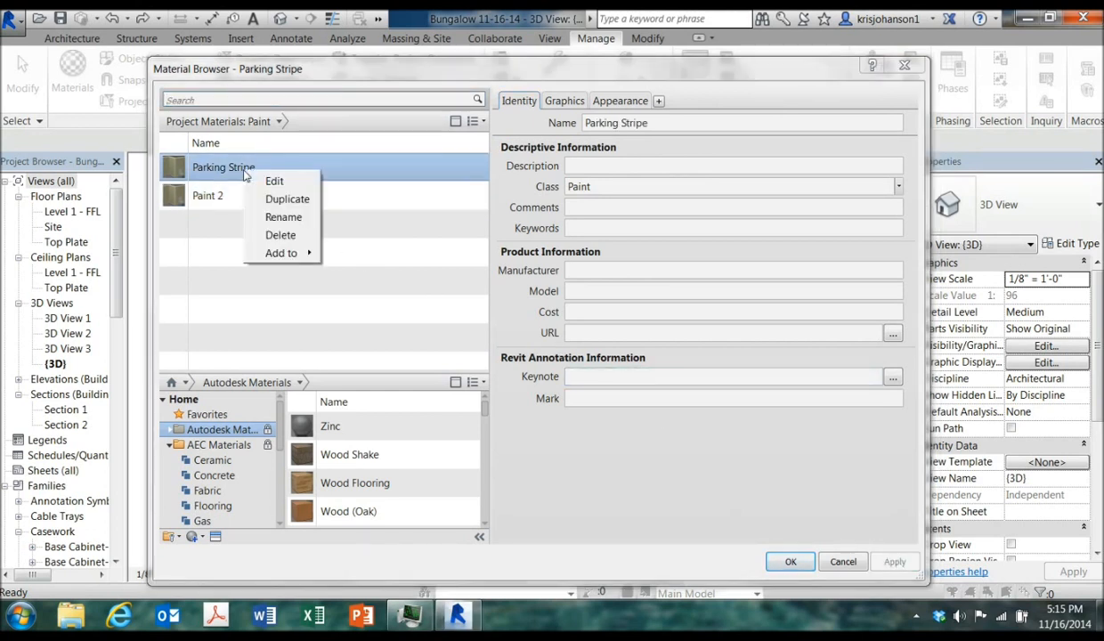
pyautogui.click(279, 201)
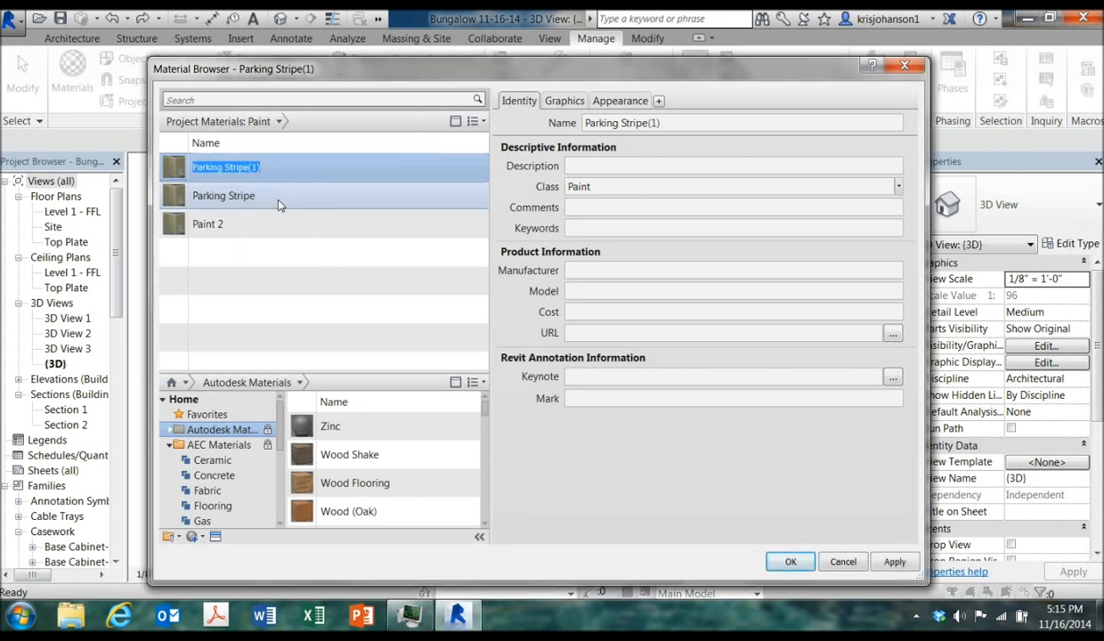
pyautogui.write('Paint 3')
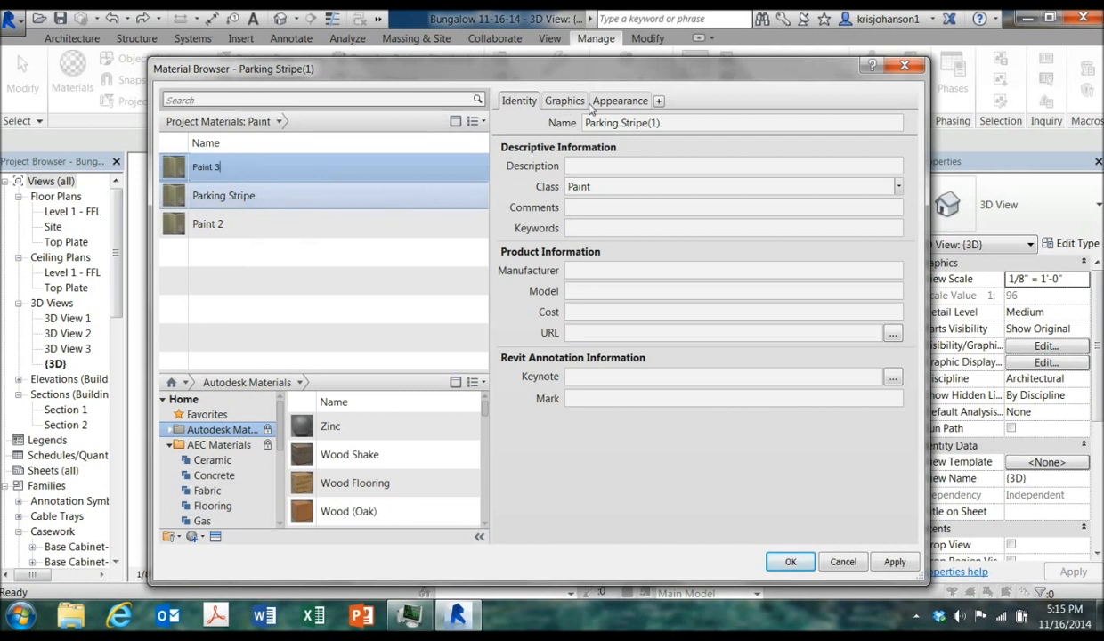
# Set Paint 3's appearance wall paint colour to a light green, RGB 187 255 187
pyautogui.click(620, 102)
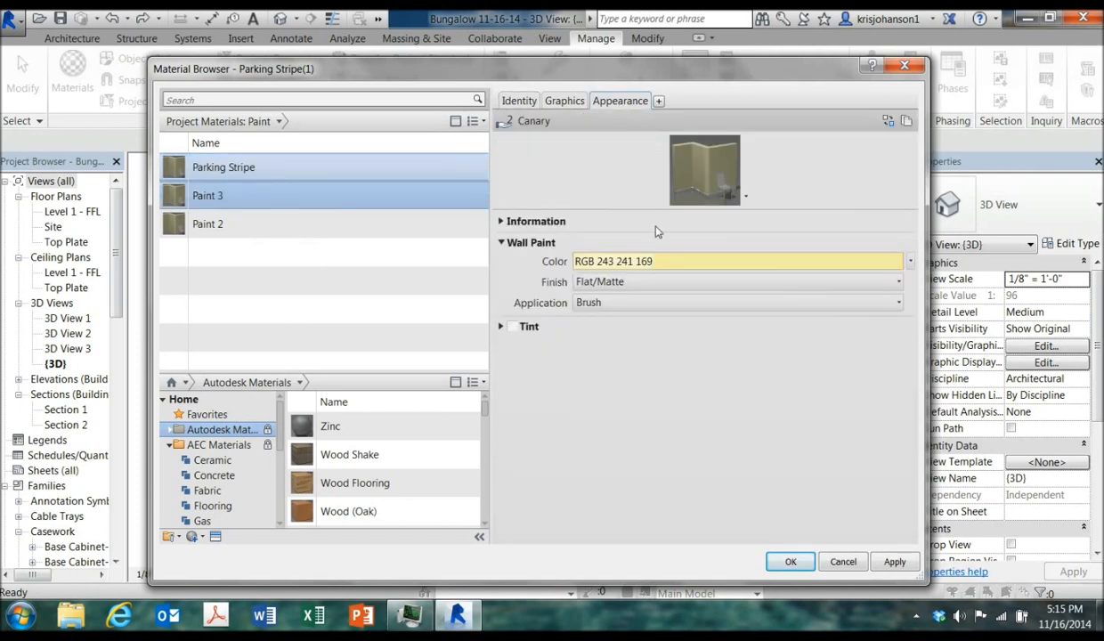
pyautogui.click(656, 260)
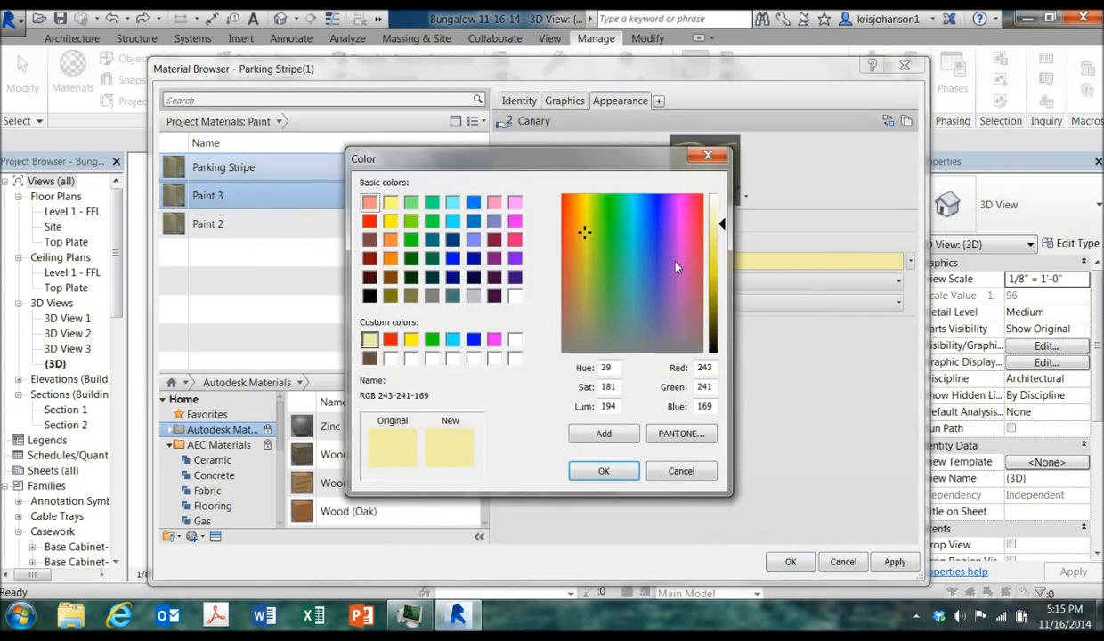
pyautogui.click(411, 240)
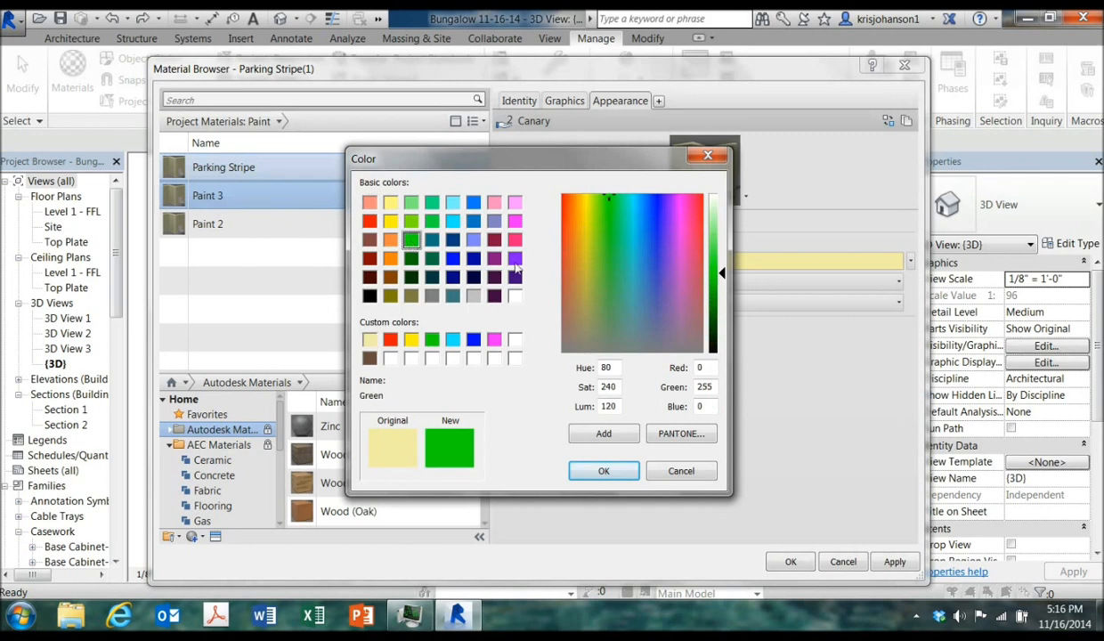
pyautogui.moveTo(723, 278); pyautogui.dragTo(724, 221)
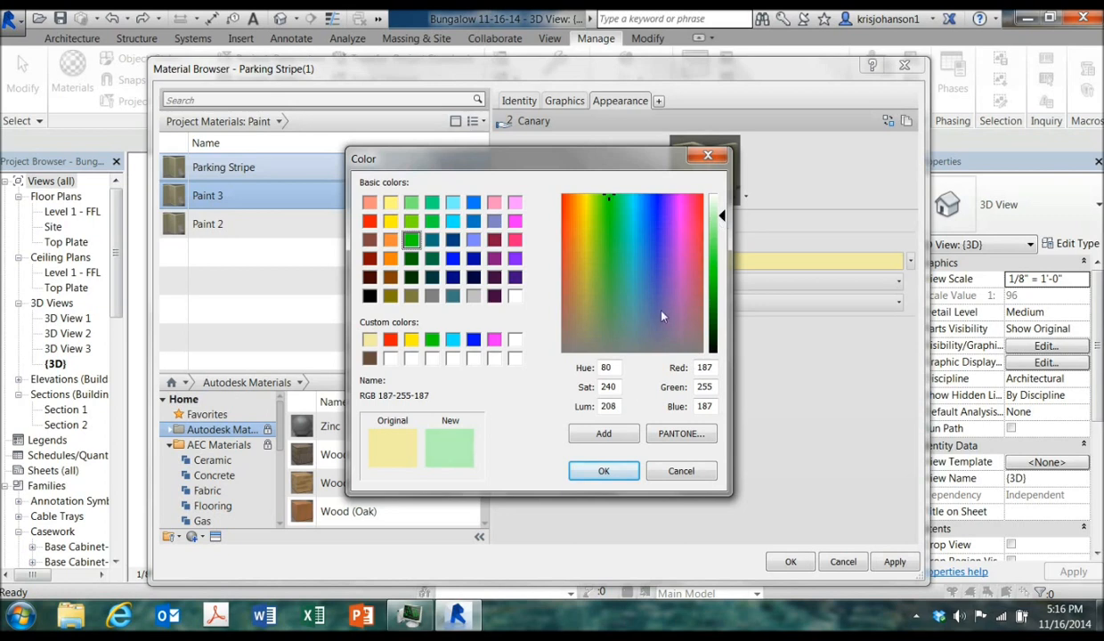
pyautogui.click(605, 434)
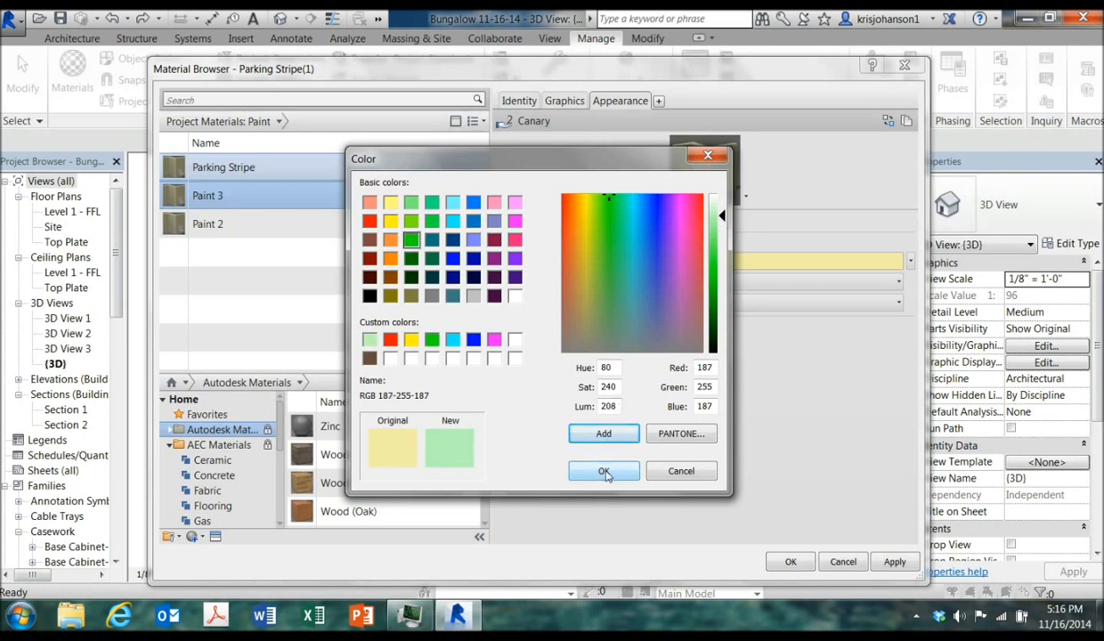
pyautogui.click(603, 471)
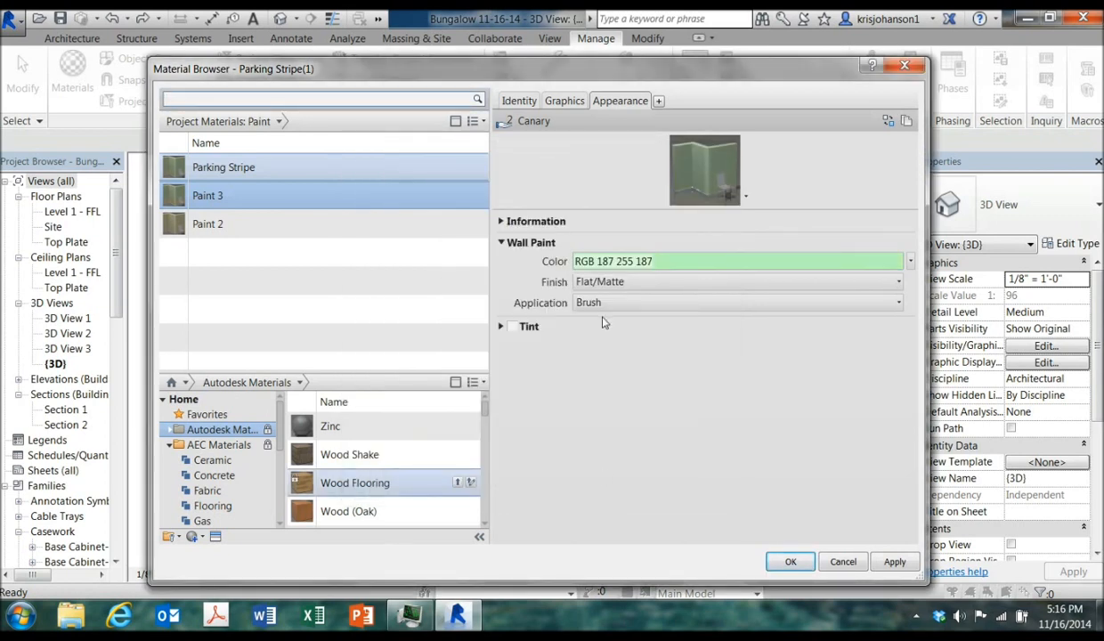
# Set Paint 3's wall paint finish to Semi-gloss and its application to Roller
pyautogui.click(630, 283)
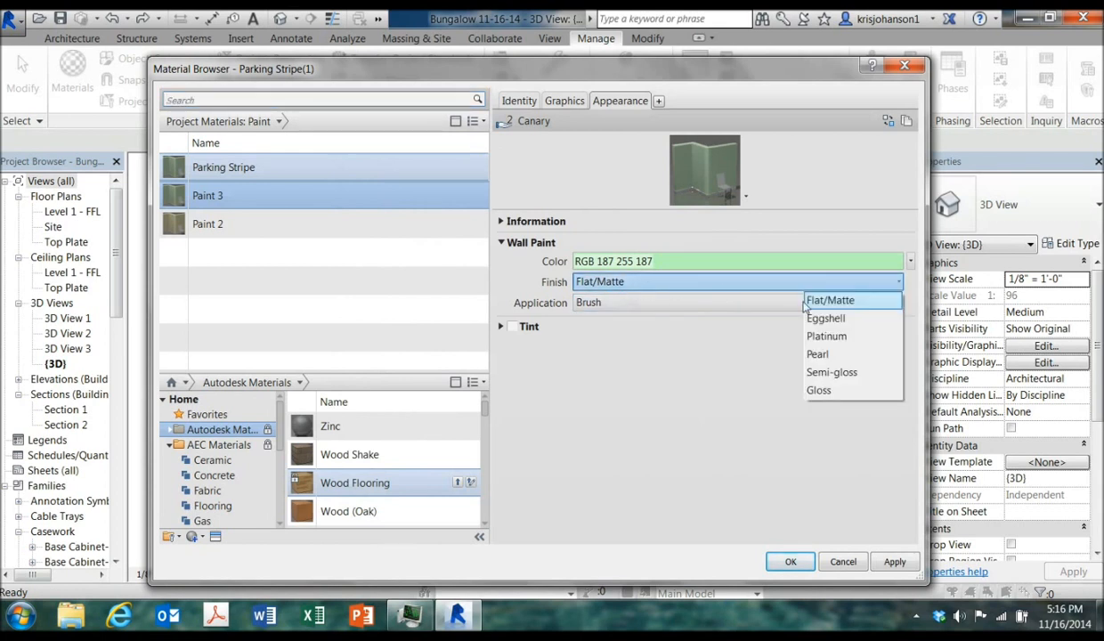
pyautogui.click(835, 374)
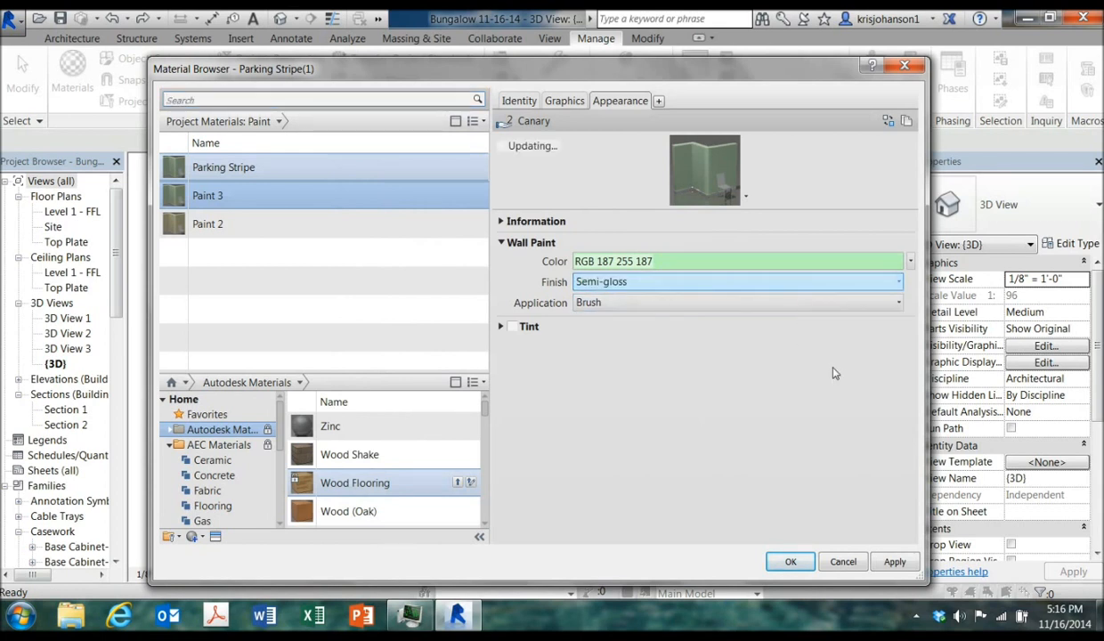
pyautogui.click(626, 306)
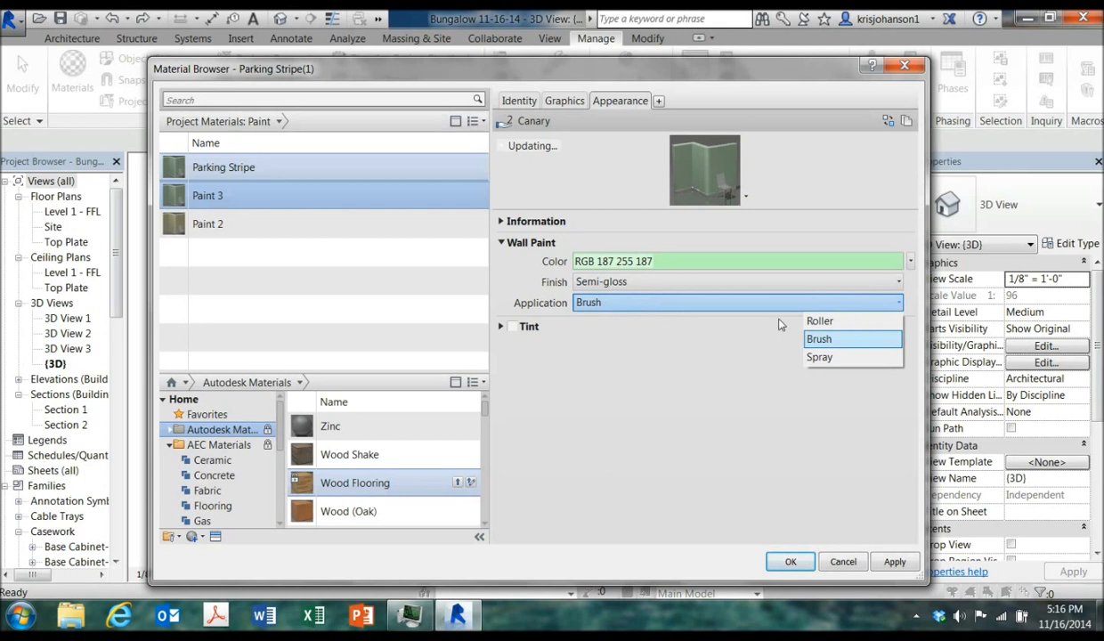
pyautogui.click(810, 319)
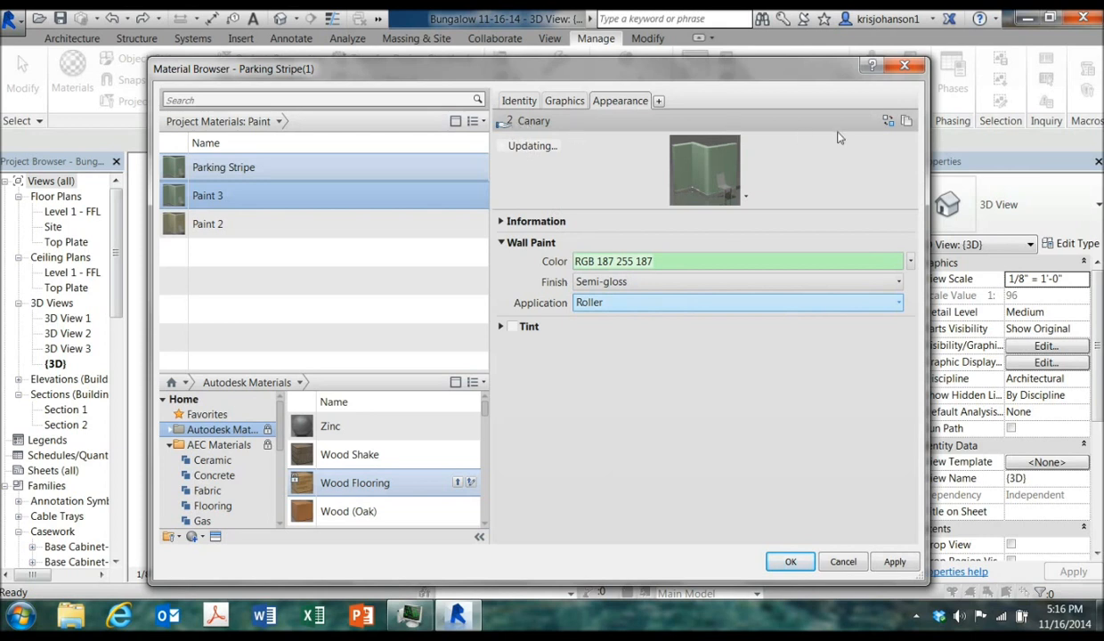
# Duplicate Paint 3's appearance asset, make its shading use the render appearance, and apply and confirm the changes
pyautogui.click(904, 119)
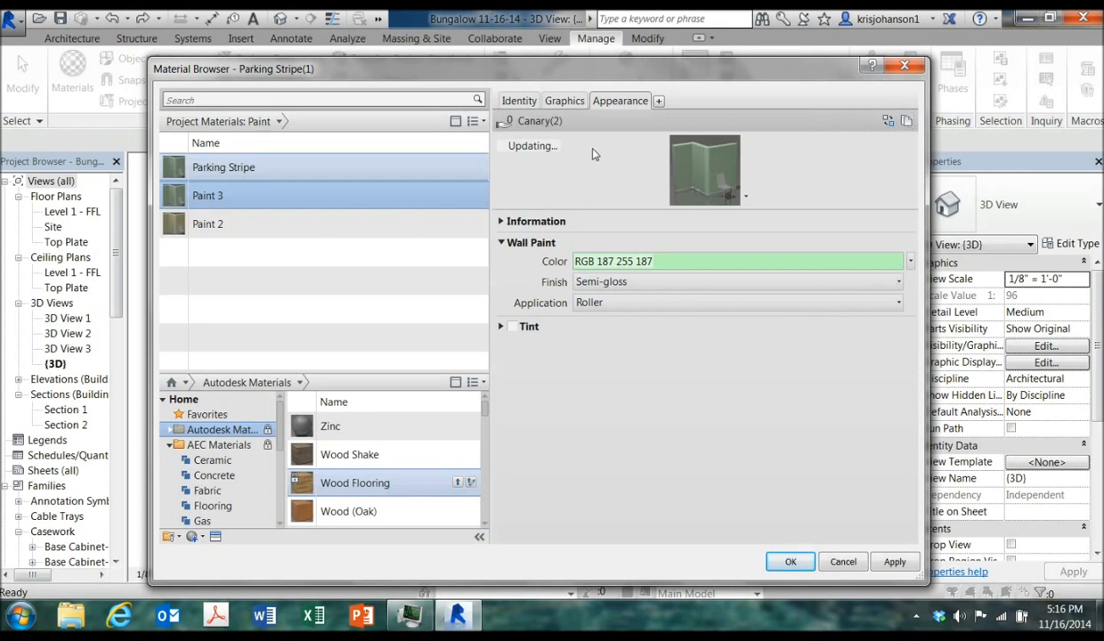
pyautogui.click(563, 102)
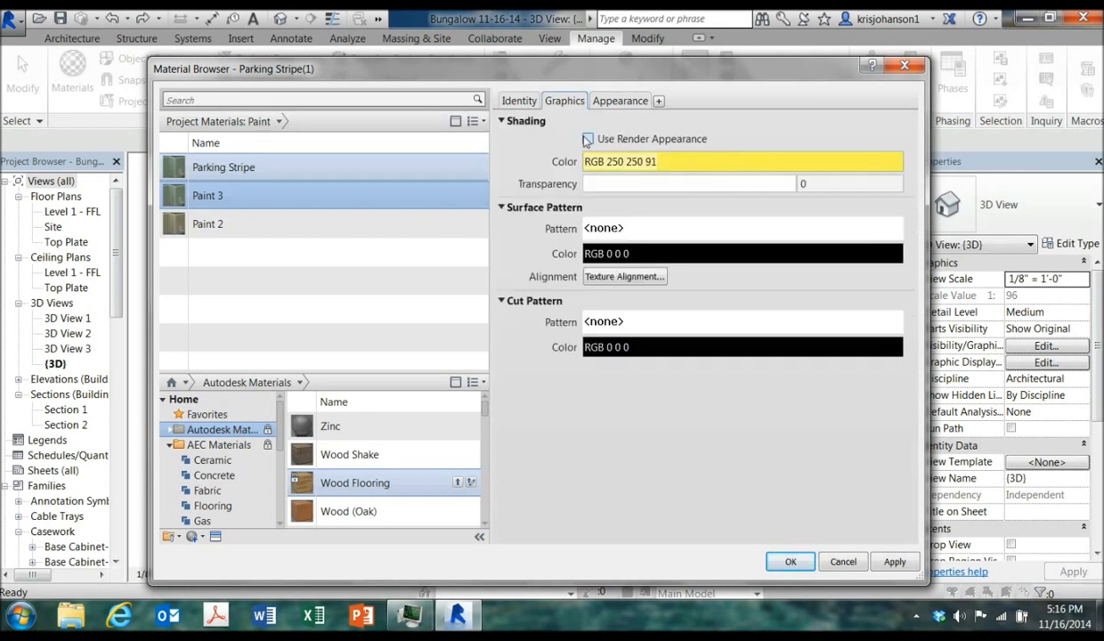
pyautogui.click(586, 139)
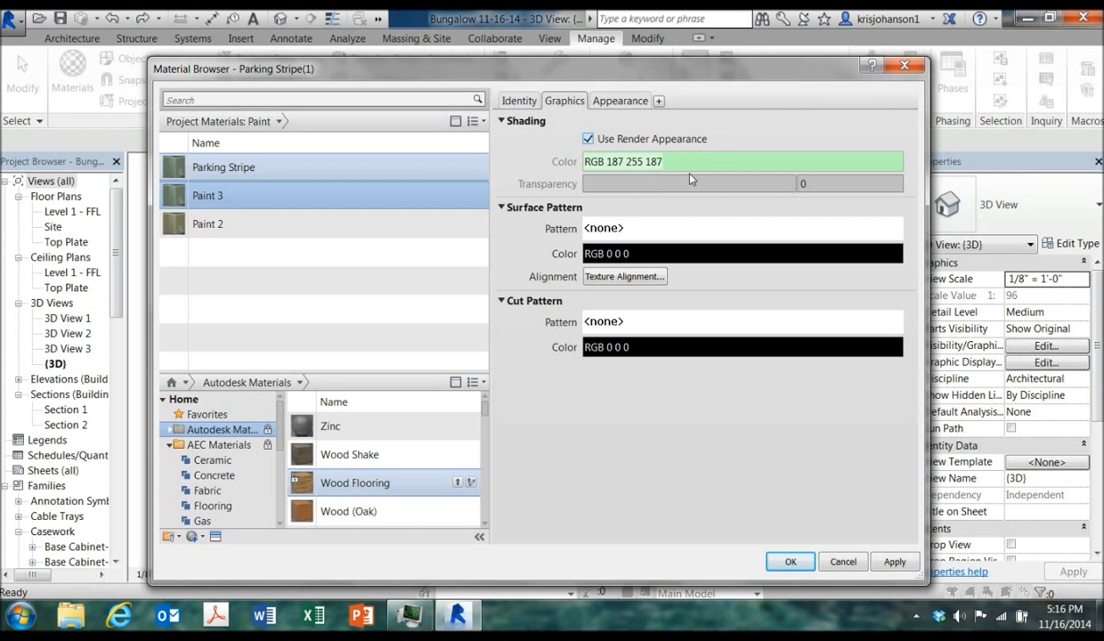
pyautogui.click(520, 101)
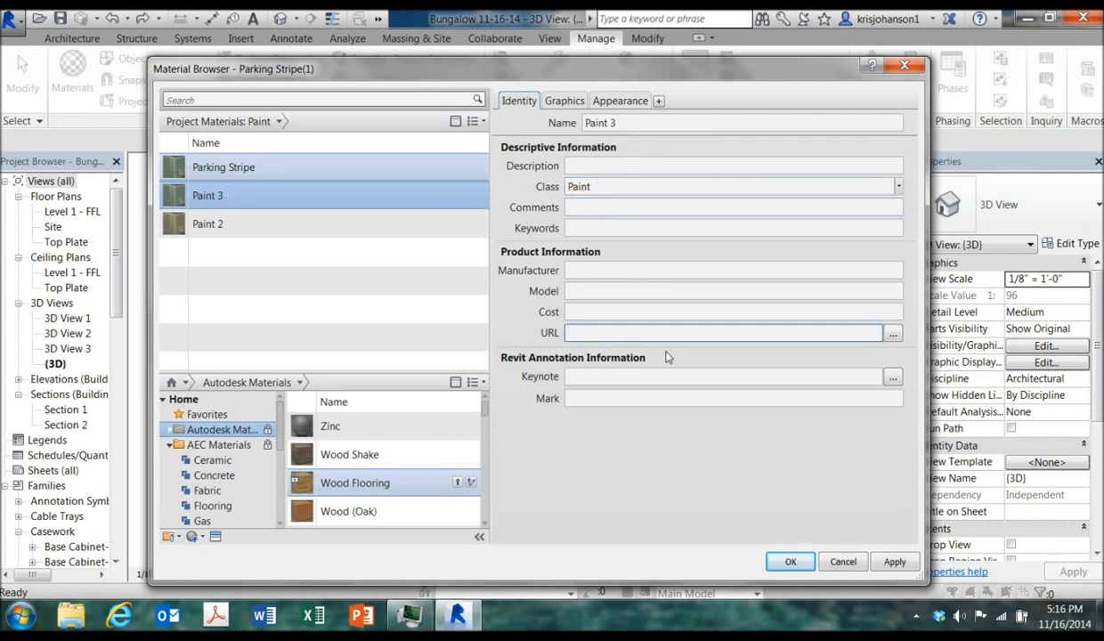
pyautogui.click(896, 561)
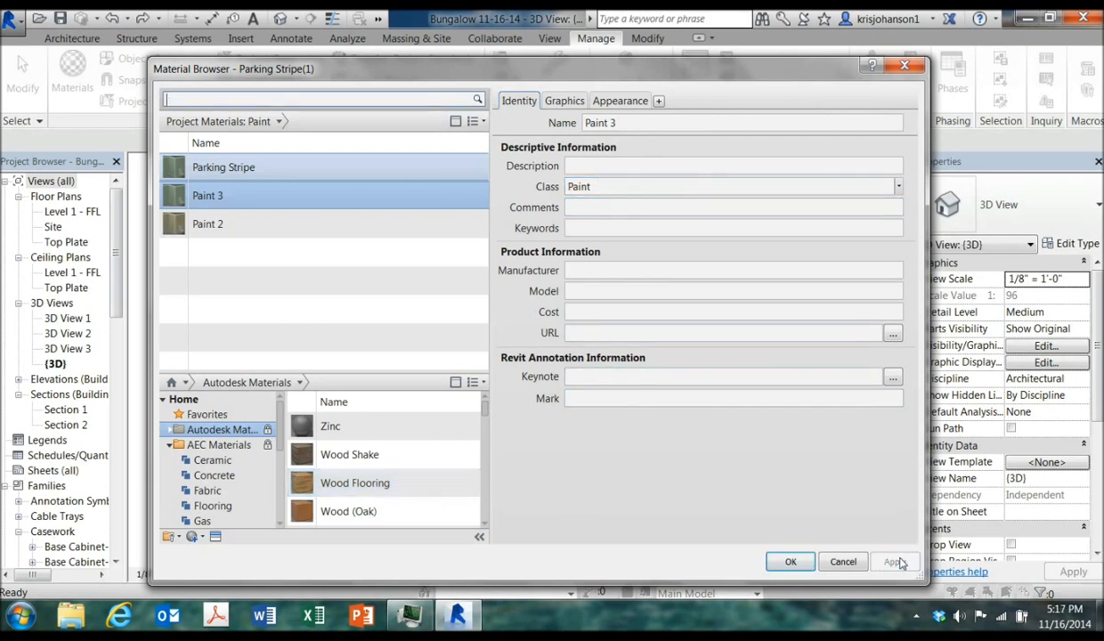
pyautogui.click(792, 560)
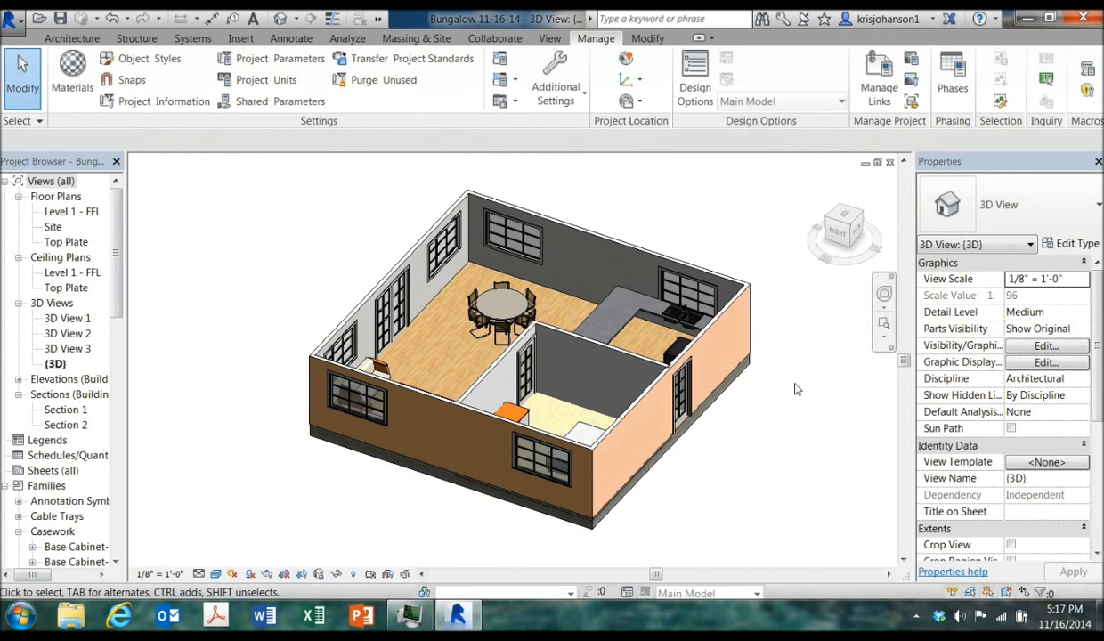
# Paint the interior partition wall's face inside the small front room with the Paint 2 material
pyautogui.click(648, 39)
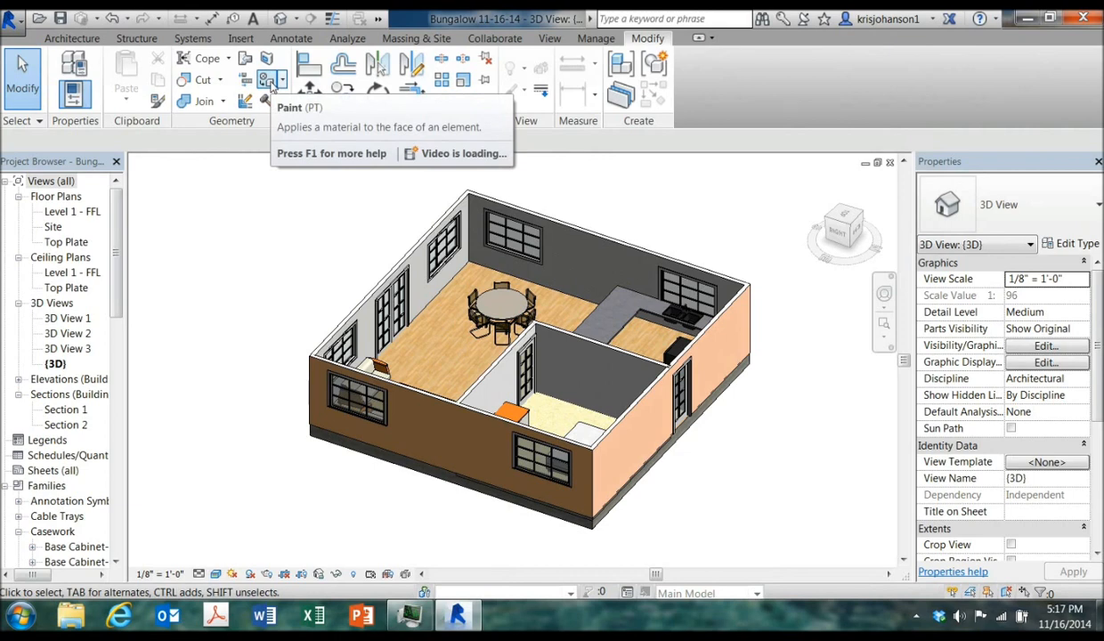
pyautogui.click(268, 81)
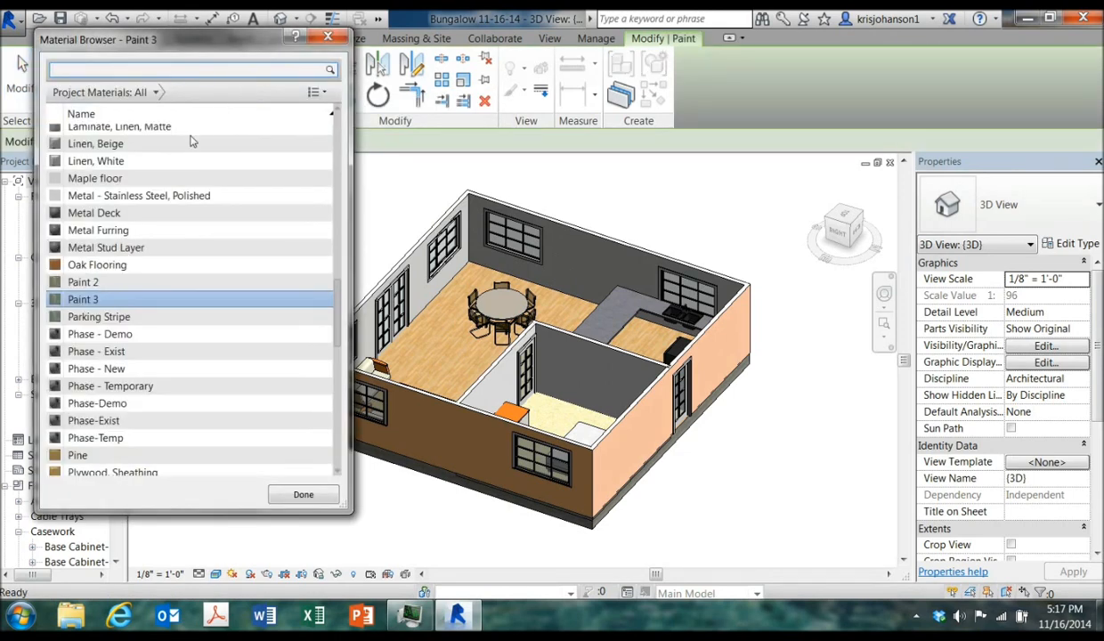
pyautogui.click(146, 290)
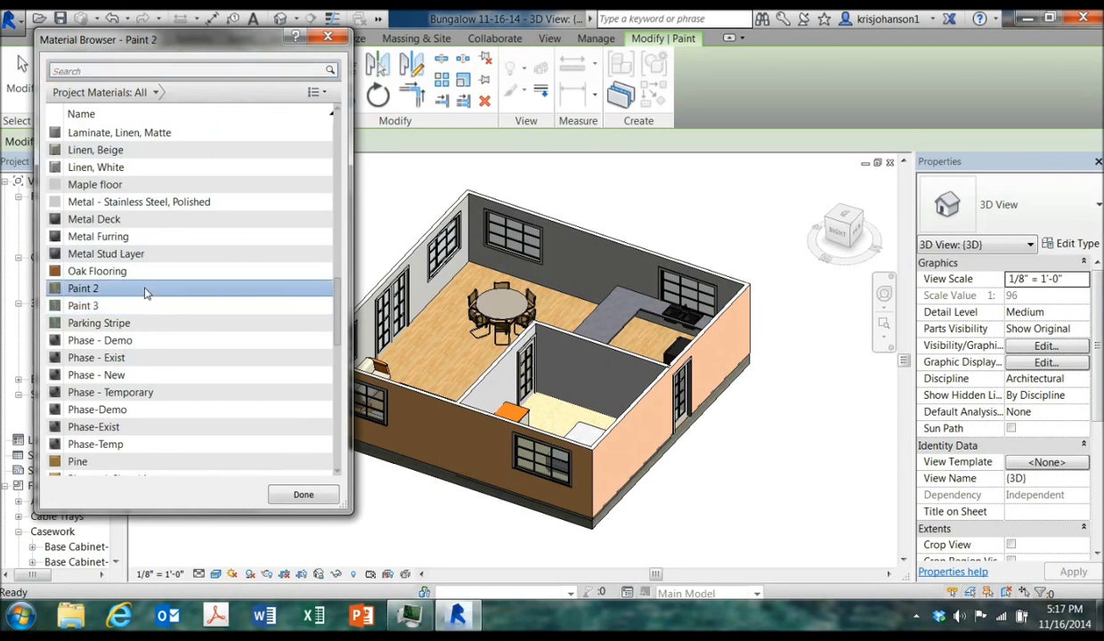
pyautogui.click(586, 354)
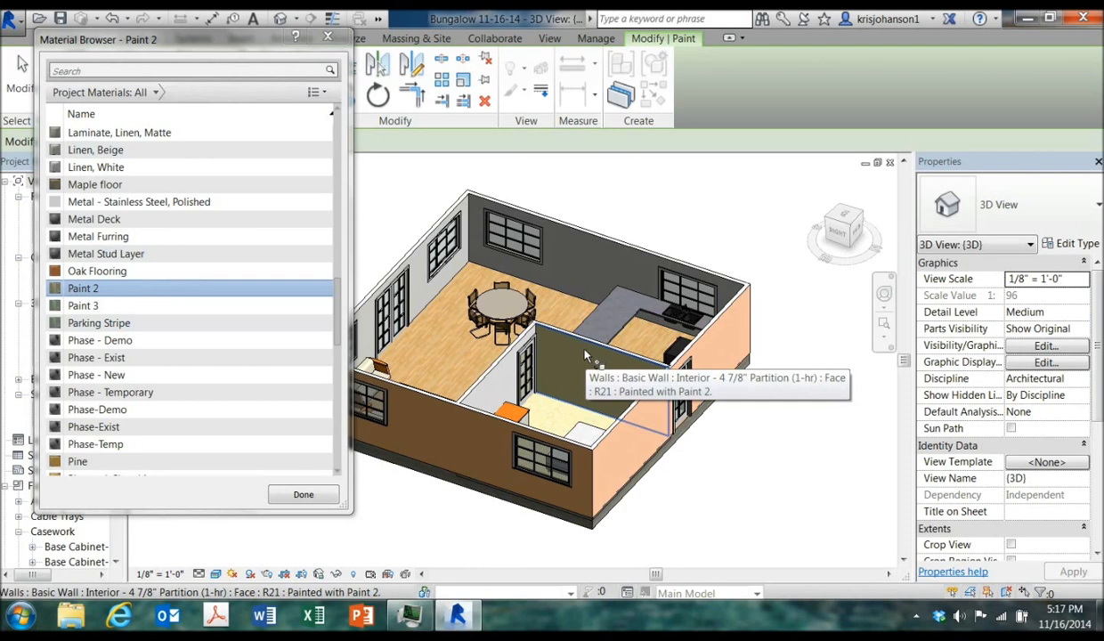
pyautogui.click(510, 383)
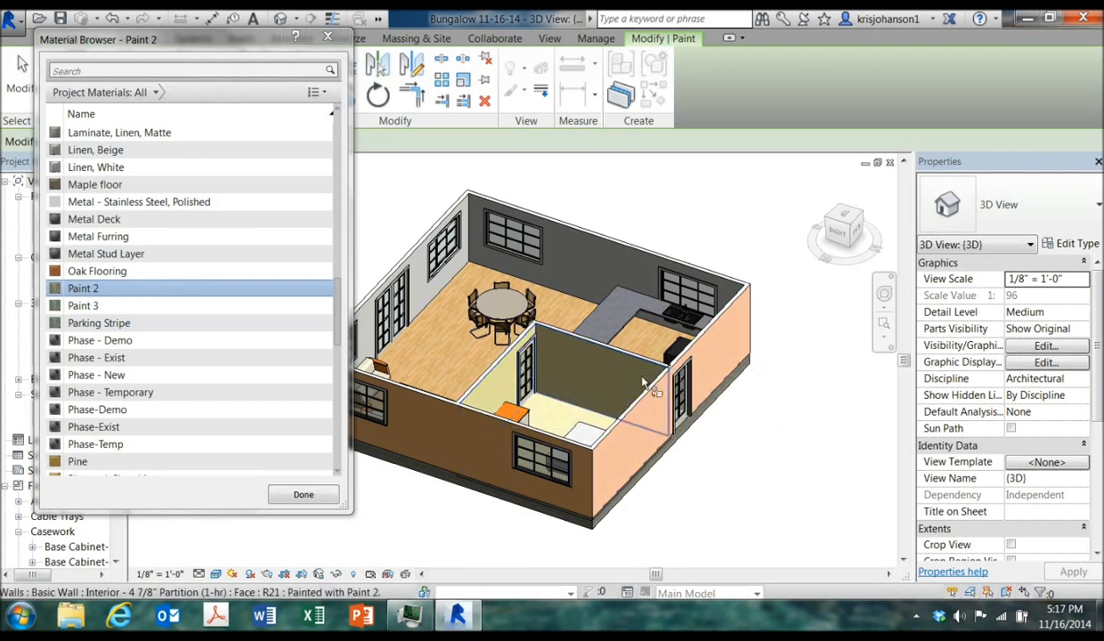
pyautogui.press('Escape')
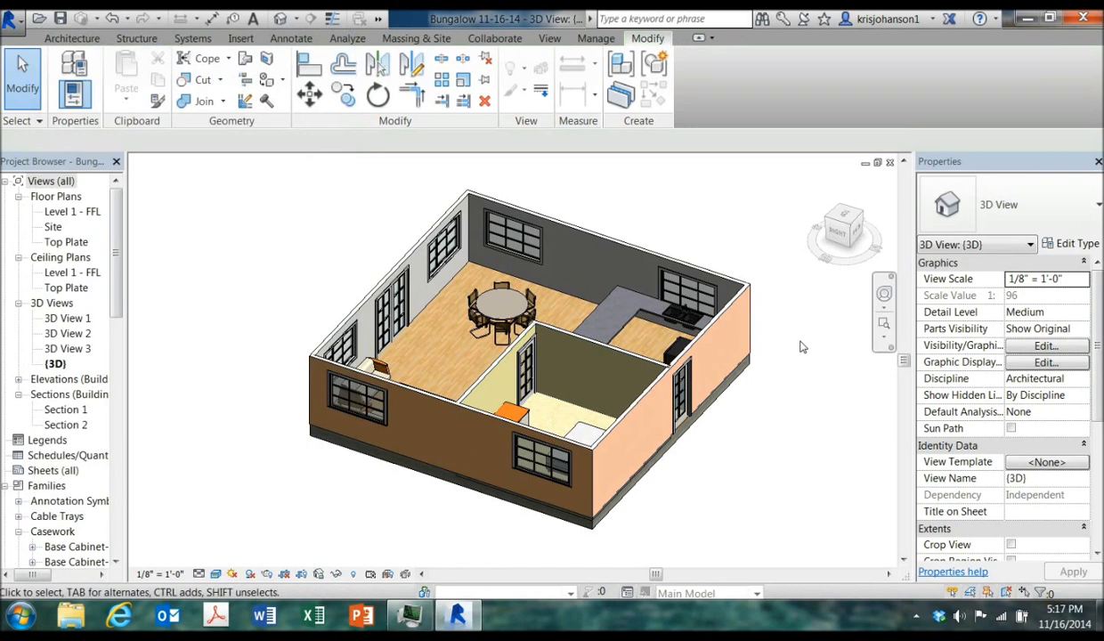
# Paint both faces of the bedroom partition wall facing the living area with the Paint 3 material
pyautogui.keyDown('shift'); pyautogui.moveTo(801, 346); pyautogui.dragTo(523, 410, button='middle'); pyautogui.keyUp('shift')
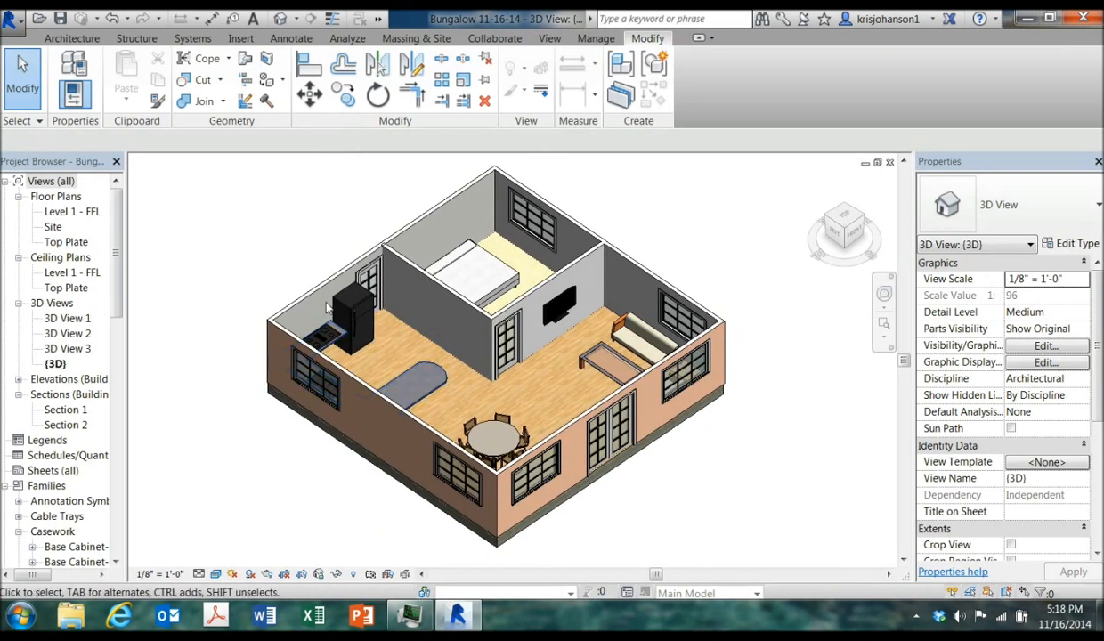
pyautogui.click(266, 80)
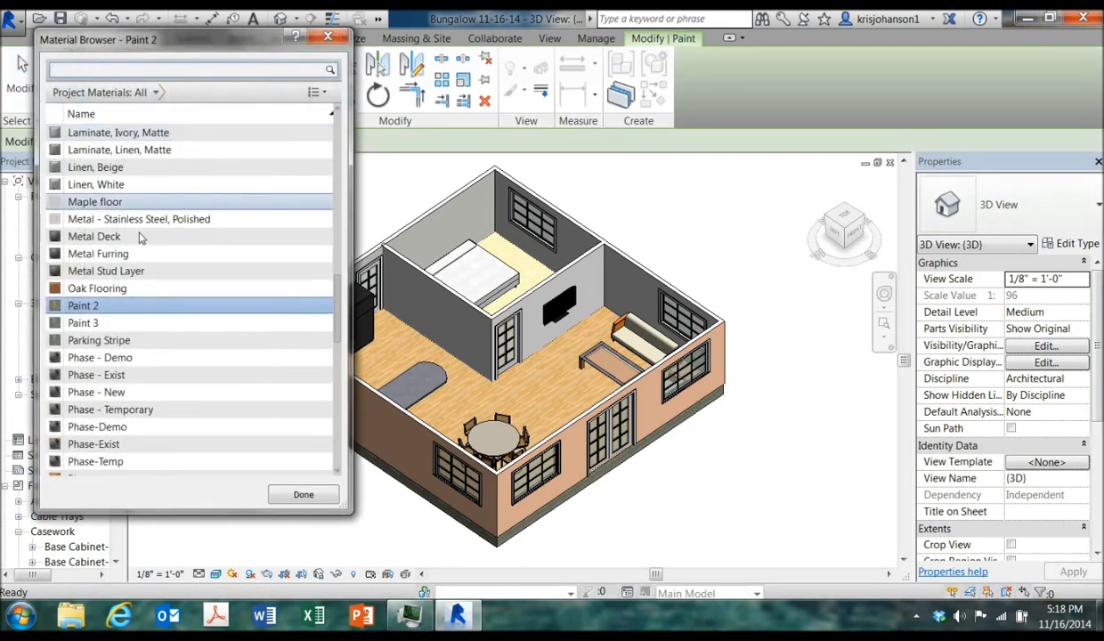
pyautogui.click(122, 323)
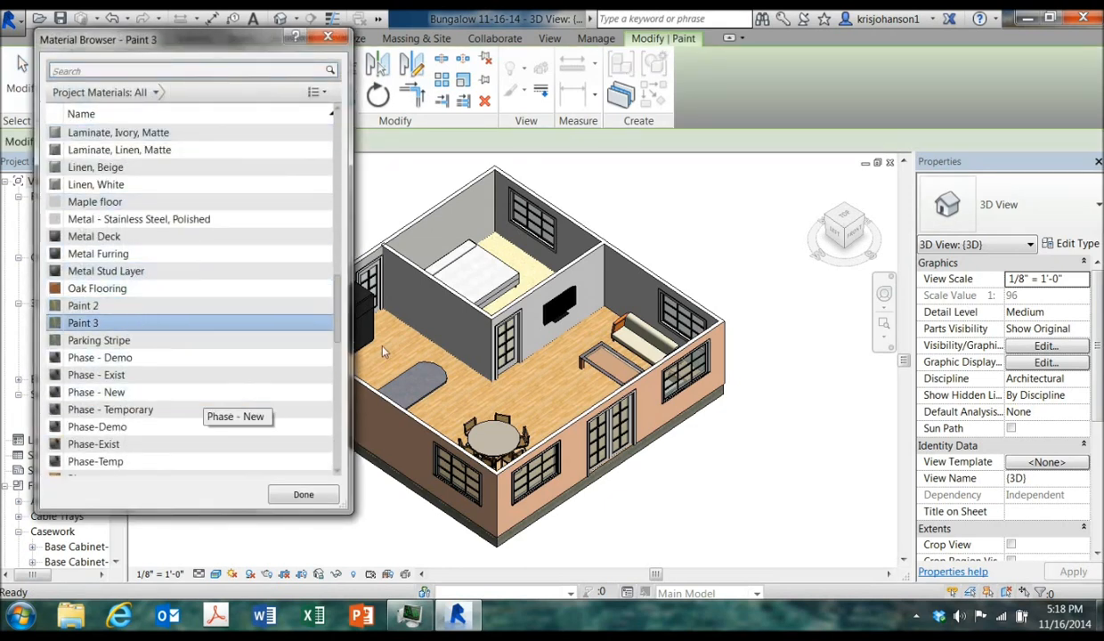
pyautogui.click(450, 315)
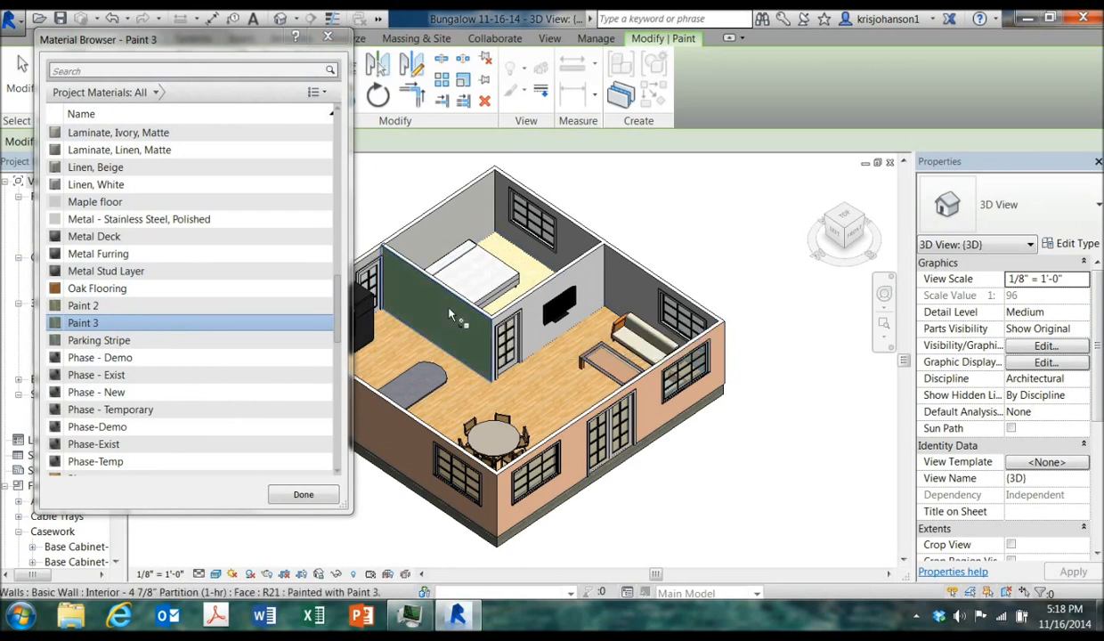
pyautogui.click(531, 309)
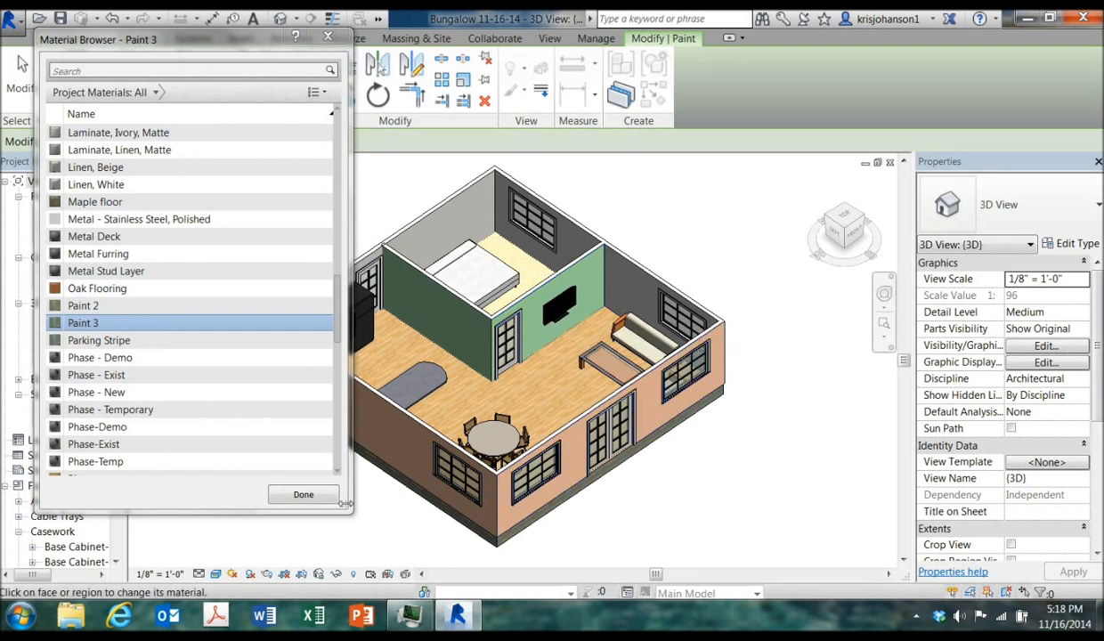
pyautogui.click(303, 494)
# Try painting the kitchen-side face of the bedroom partition wall with Stone, then undo the paint
pyautogui.keyDown('shift'); pyautogui.moveTo(678, 501); pyautogui.dragTo(693, 446, button='middle'); pyautogui.keyUp('shift')
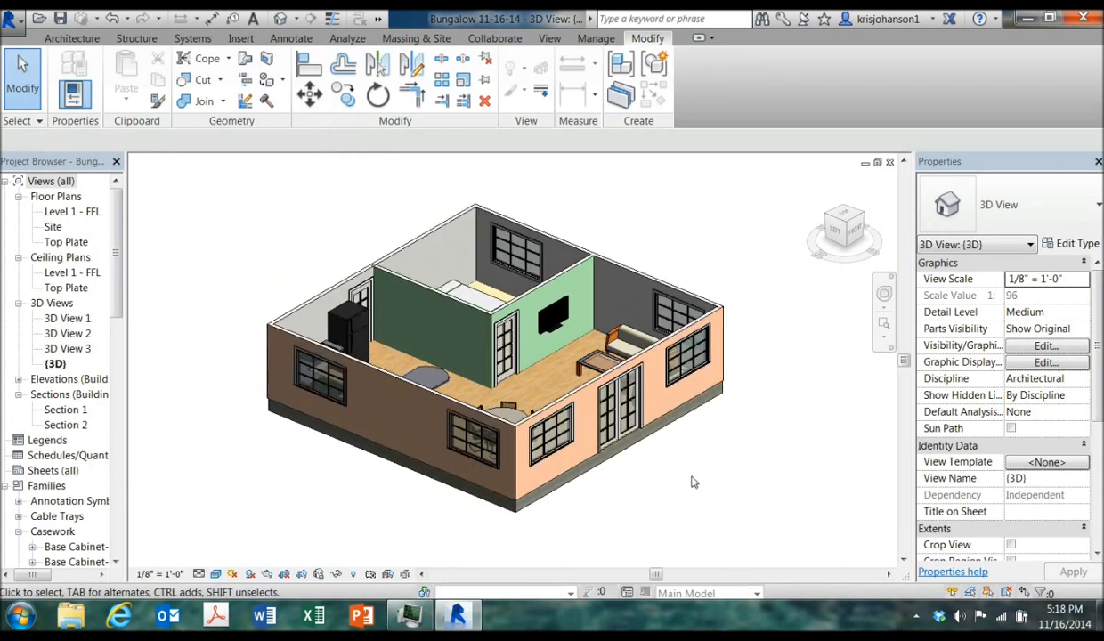
pyautogui.keyDown('shift'); pyautogui.moveTo(699, 498); pyautogui.dragTo(727, 484, button='middle'); pyautogui.keyUp('shift')
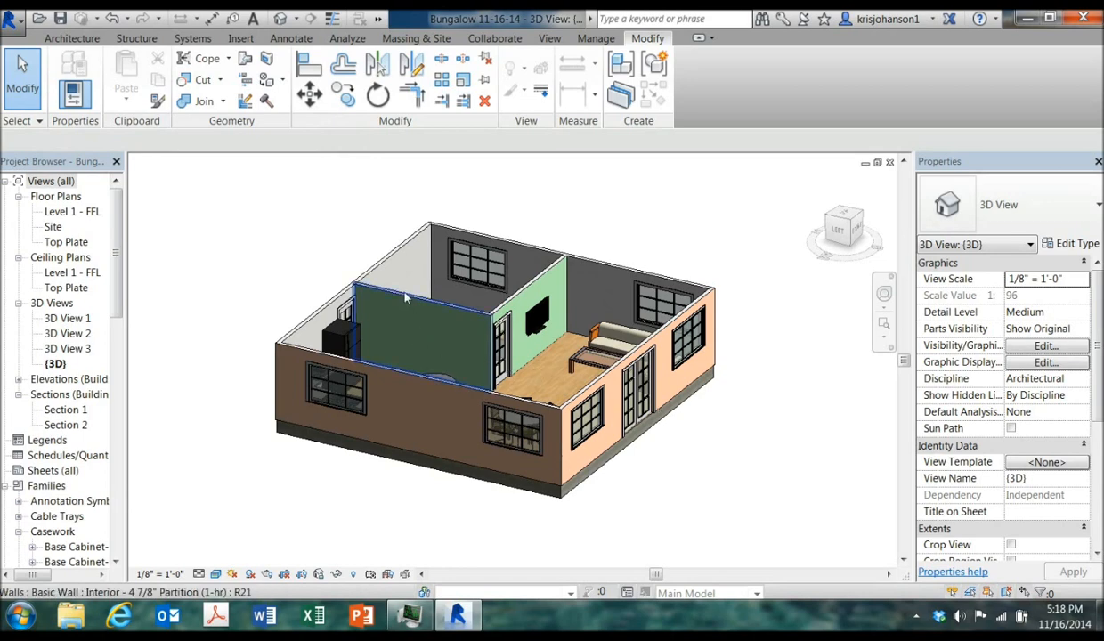
pyautogui.click(267, 80)
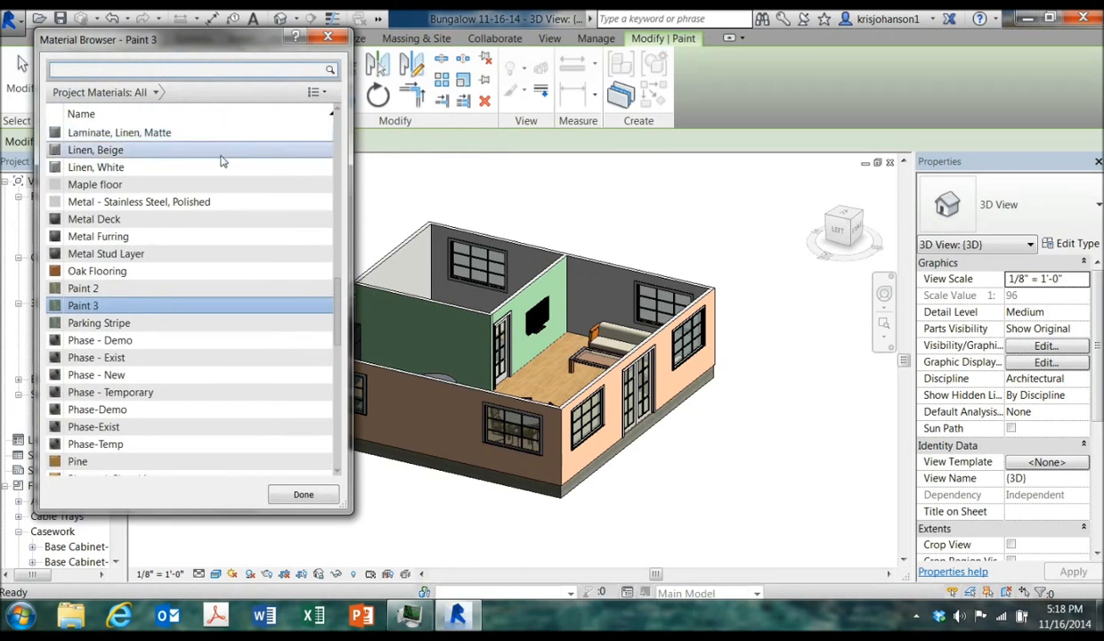
pyautogui.moveTo(331, 296); pyautogui.dragTo(338, 386)
pyautogui.click(172, 378)
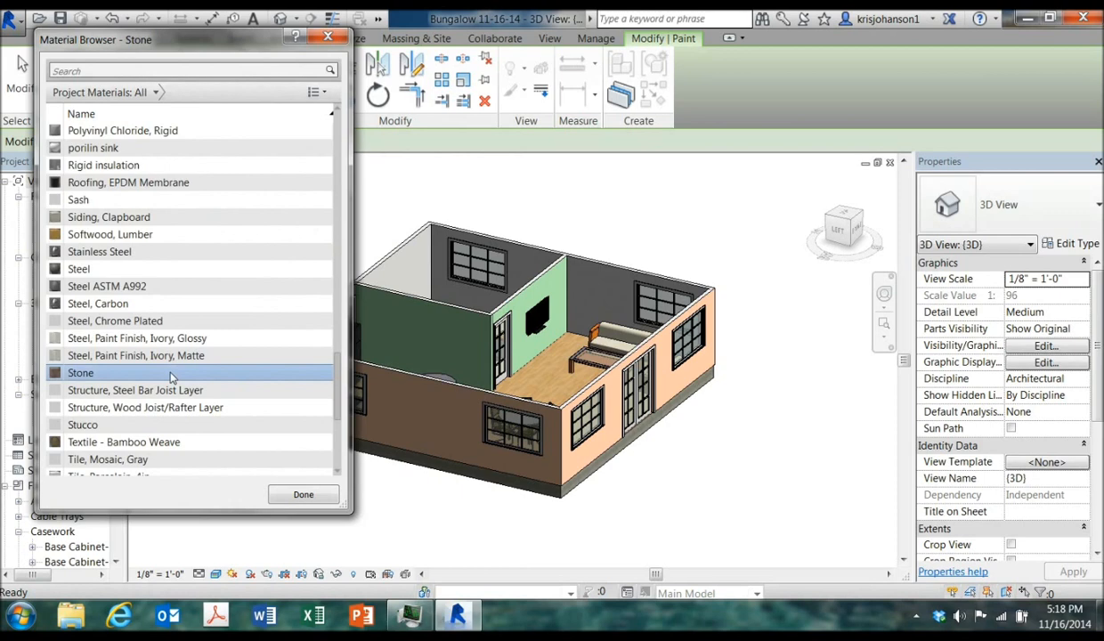
pyautogui.click(414, 334)
pyautogui.scroll(-1, 303, 454)
pyautogui.click(303, 495)
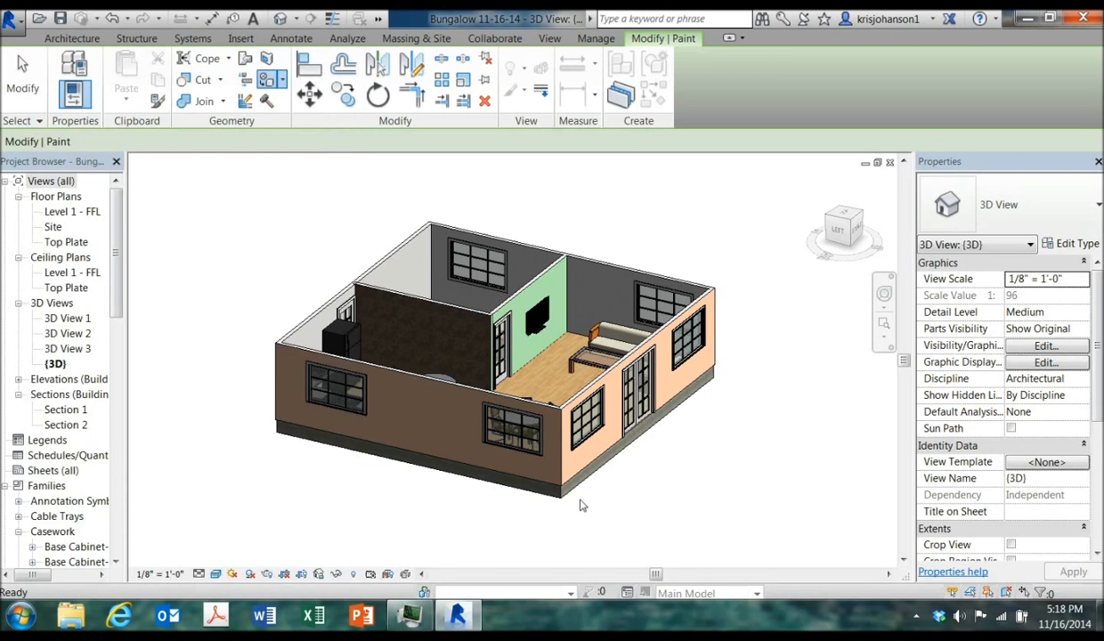
pyautogui.scroll(6, 390, 356)
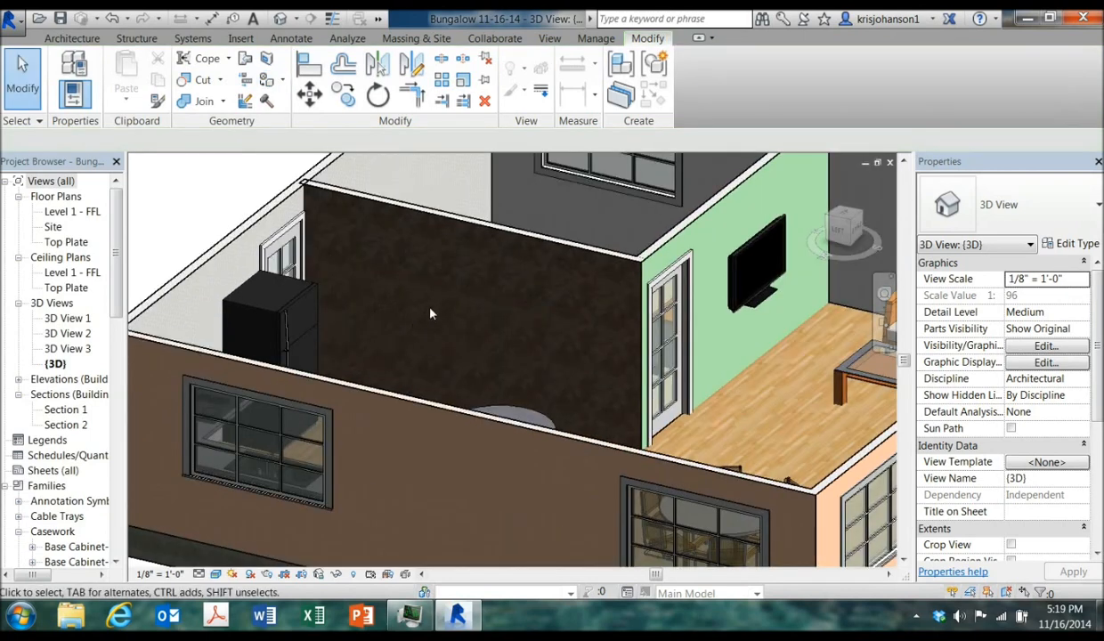
pyautogui.scroll(-5, 580, 377)
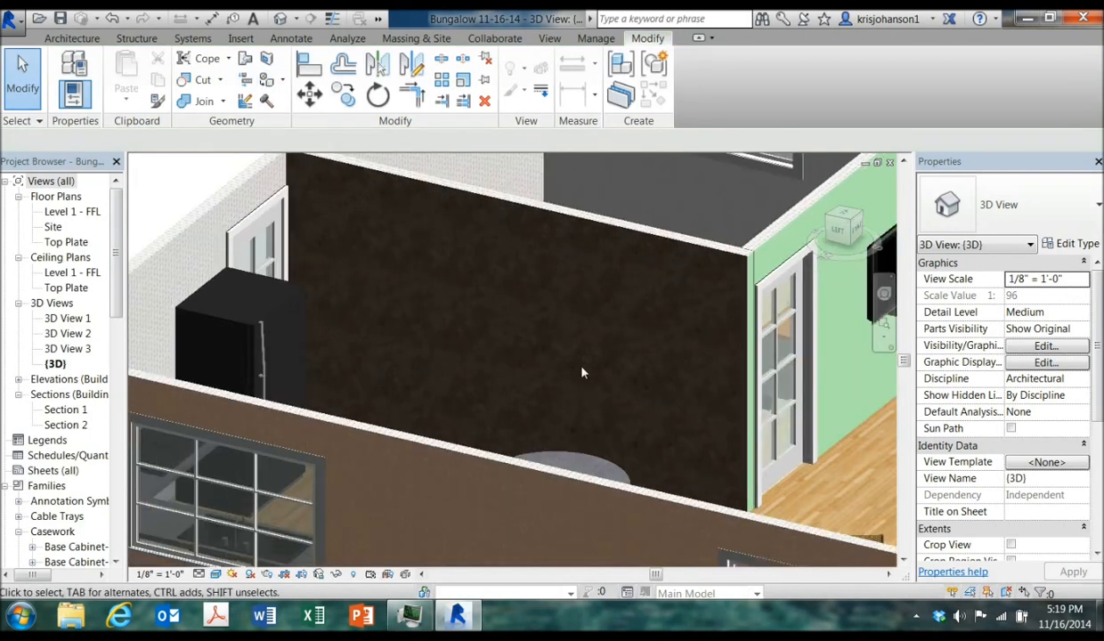
pyautogui.scroll(-3, 577, 373)
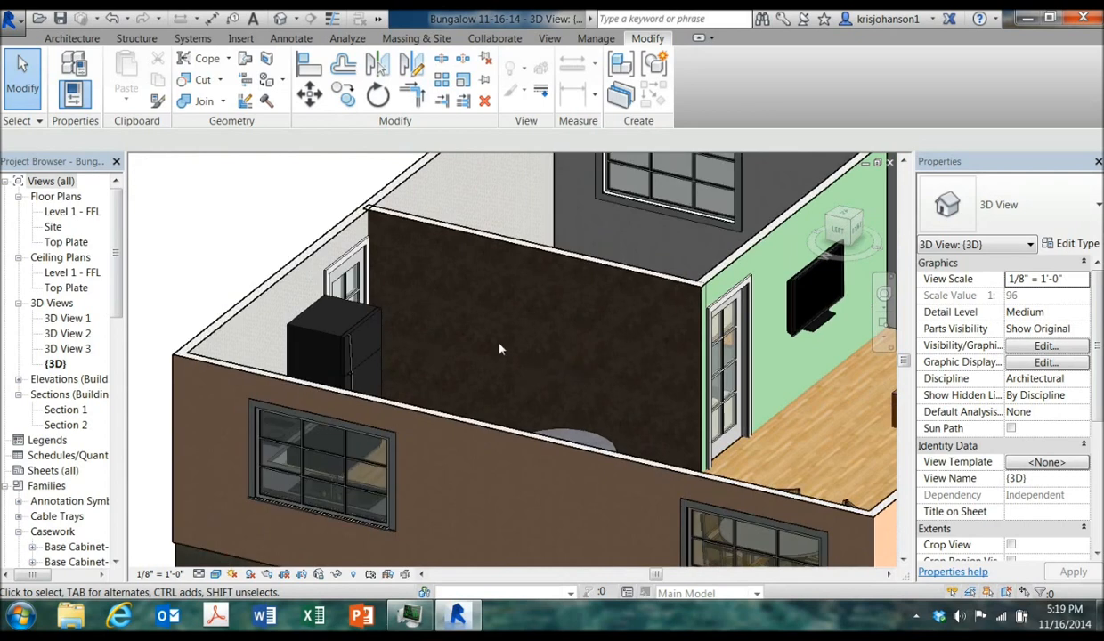
pyautogui.click(111, 19)
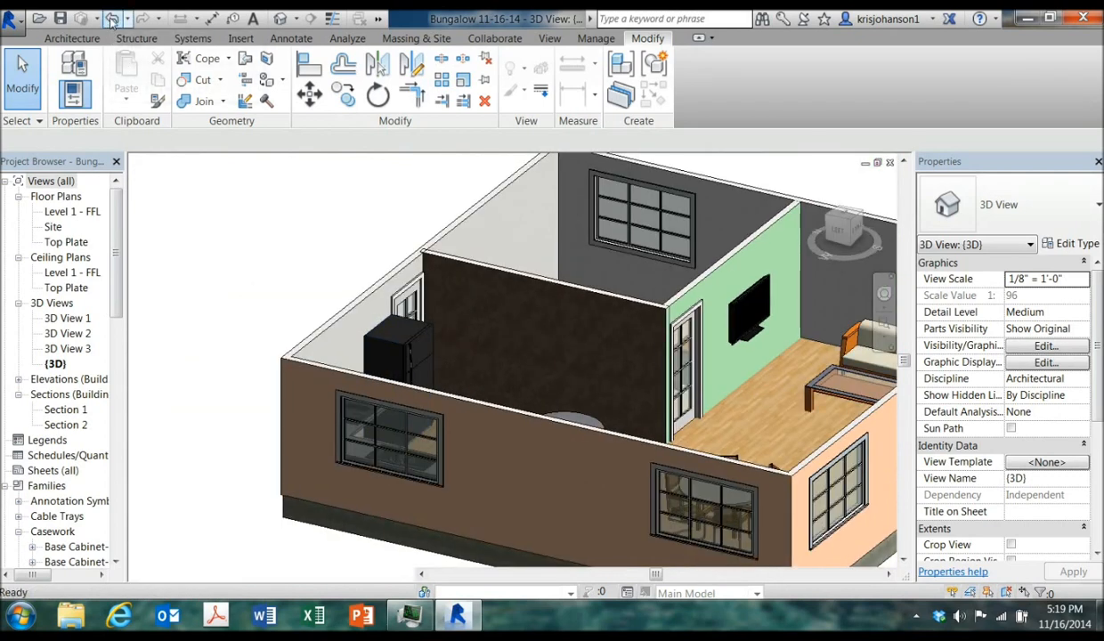
# Paint the front exterior stucco wall with the Brick, Common material
pyautogui.keyDown('shift'); pyautogui.moveTo(598, 450); pyautogui.dragTo(638, 481, button='middle'); pyautogui.keyUp('shift')
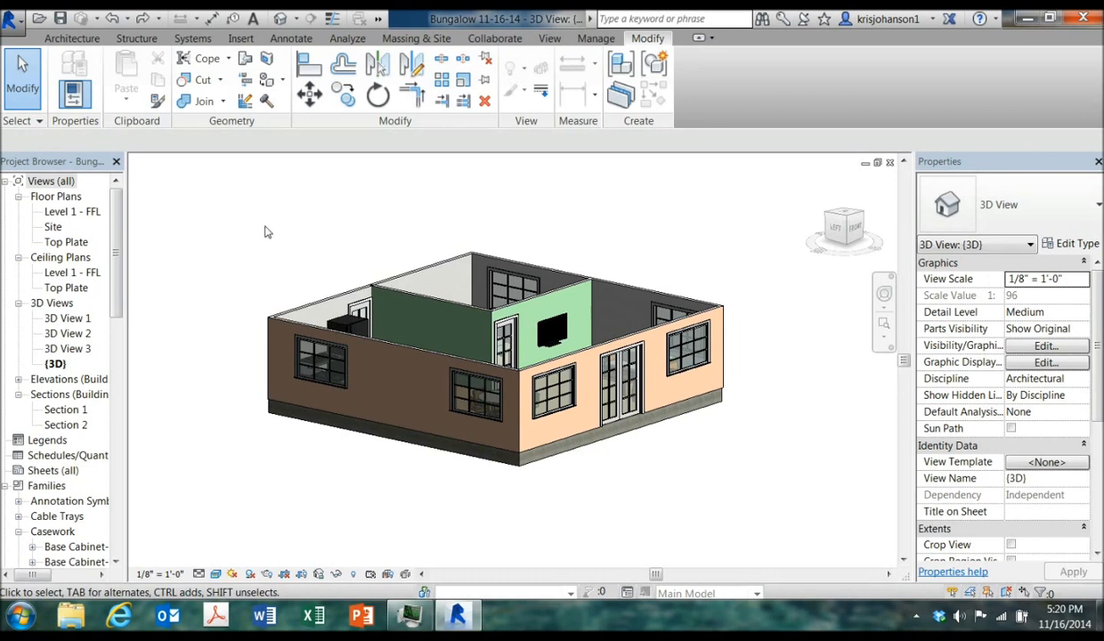
pyautogui.click(267, 83)
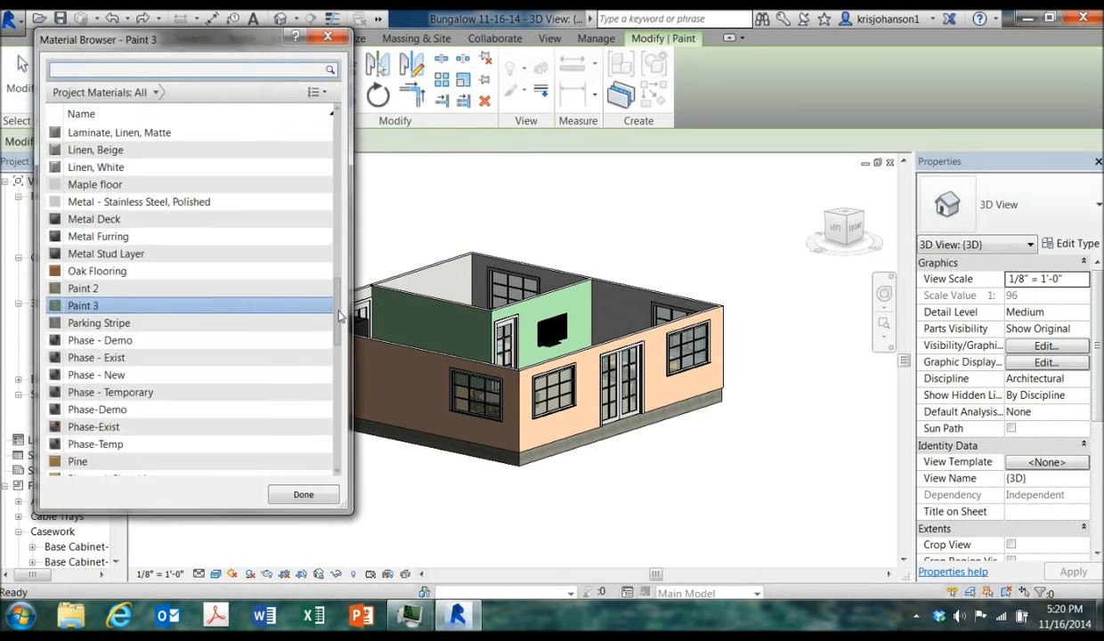
pyautogui.moveTo(338, 316); pyautogui.dragTo(336, 170)
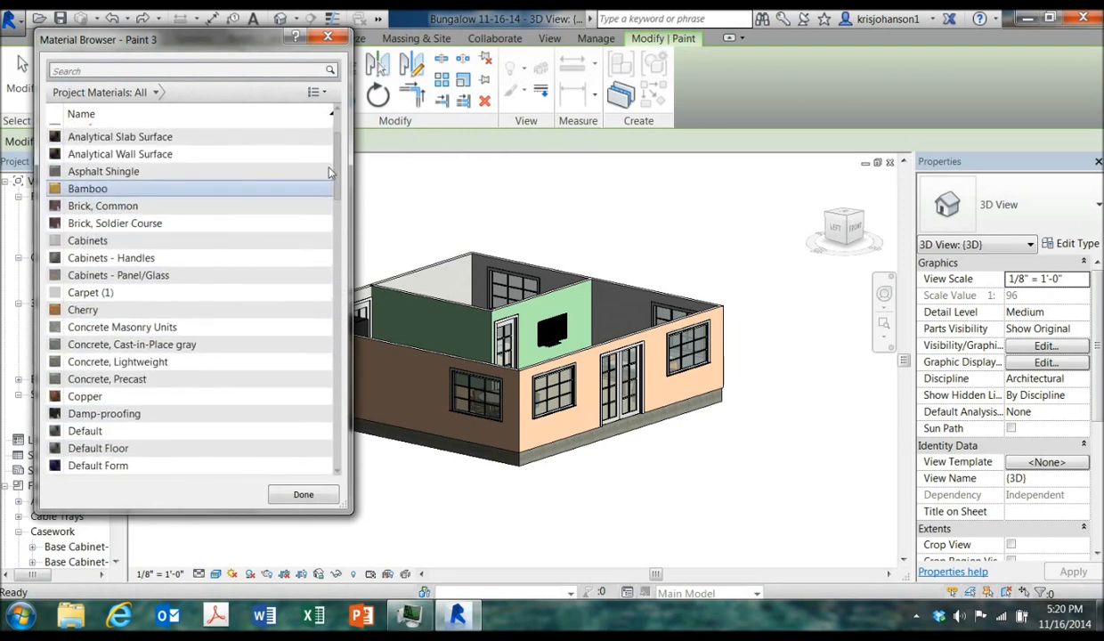
pyautogui.click(231, 210)
pyautogui.scroll(-1, 266, 431)
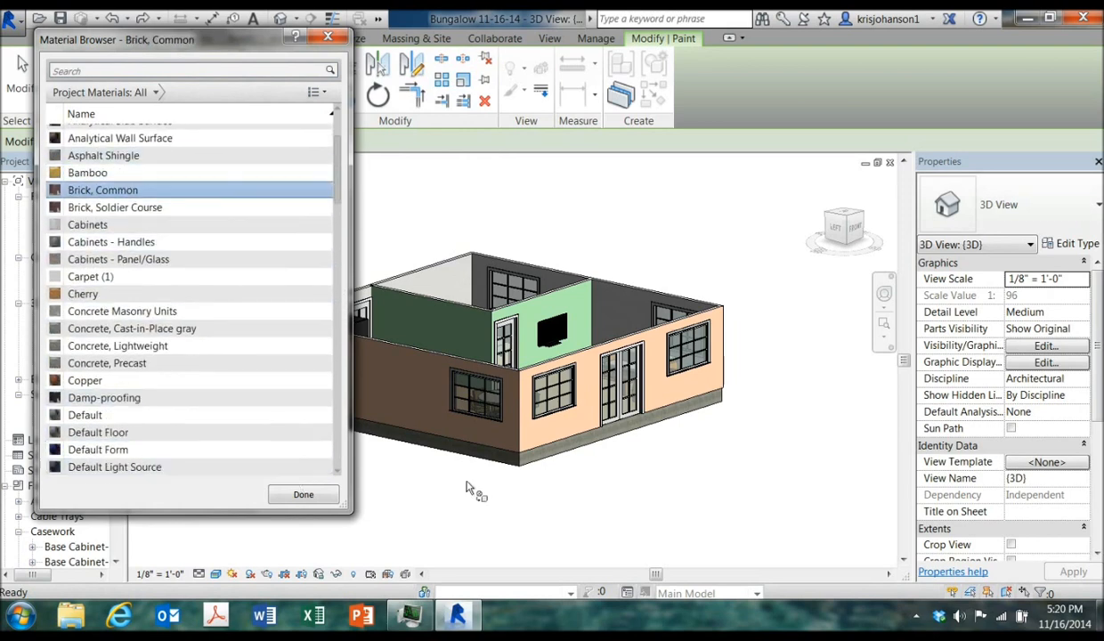
pyautogui.click(569, 359)
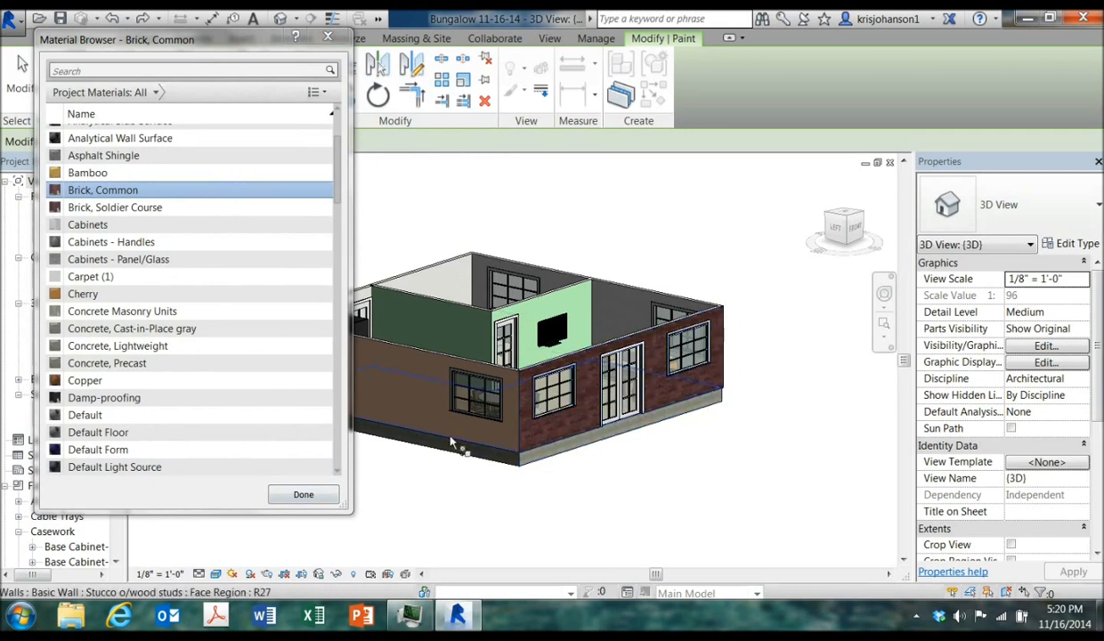
pyautogui.press('Escape')
# Examine the layer structure of the front wall's Stucco o/wood studs wall type
pyautogui.keyDown('shift'); pyautogui.moveTo(771, 446); pyautogui.dragTo(742, 476, button='middle'); pyautogui.keyUp('shift')
pyautogui.keyDown('shift'); pyautogui.moveTo(709, 494); pyautogui.dragTo(658, 387, button='middle'); pyautogui.keyUp('shift')
pyautogui.scroll(4, 550, 376)
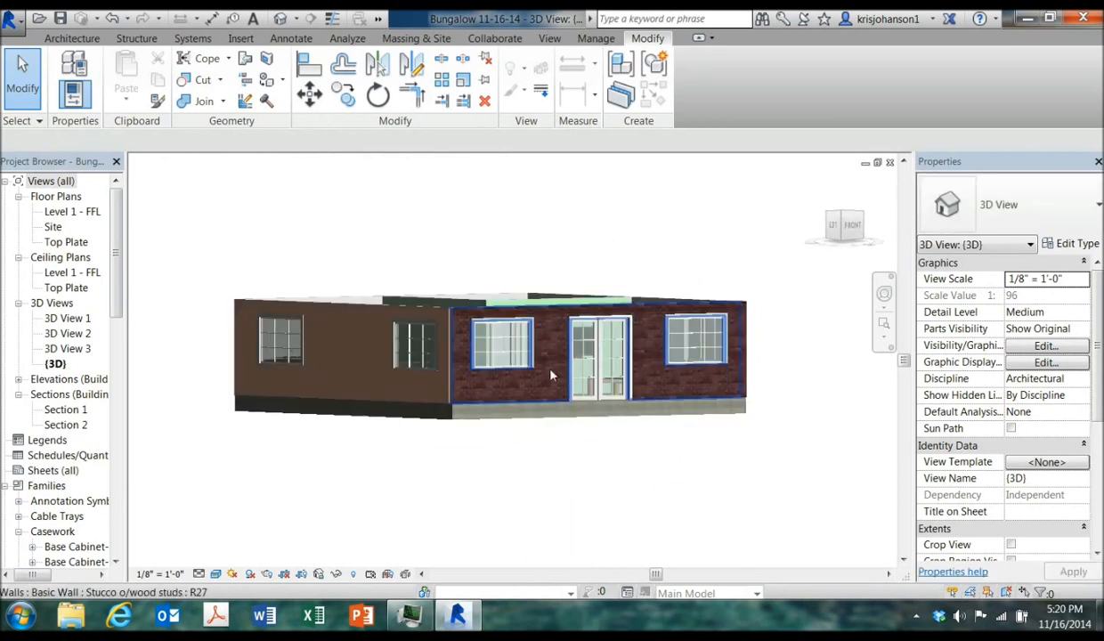
pyautogui.scroll(-2, 552, 383)
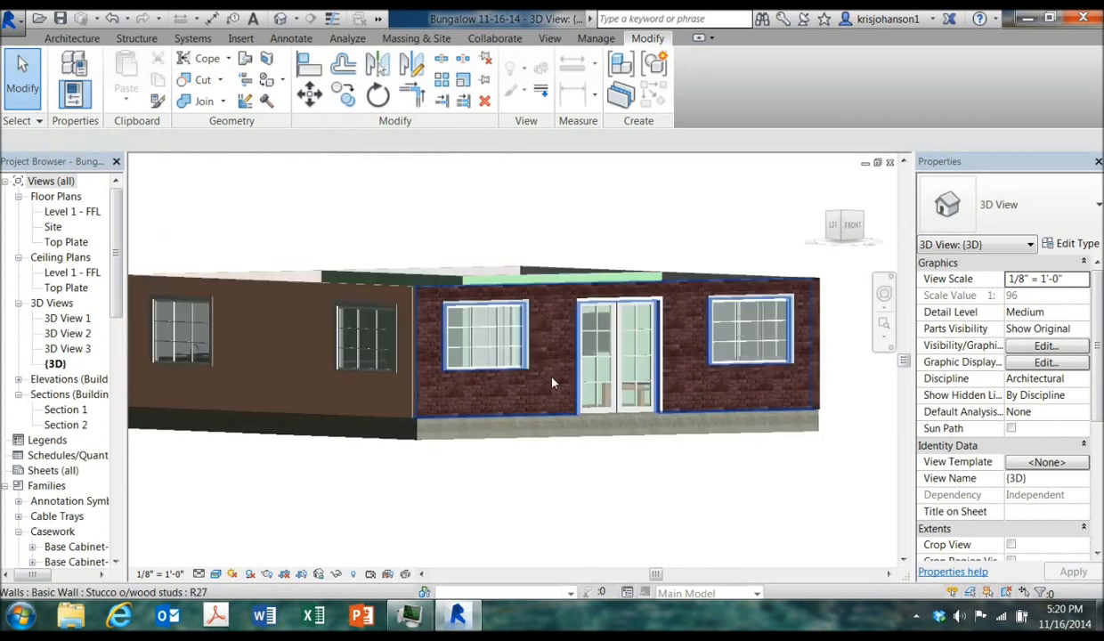
pyautogui.keyDown('shift'); pyautogui.moveTo(568, 292); pyautogui.dragTo(584, 354, button='middle'); pyautogui.keyUp('shift')
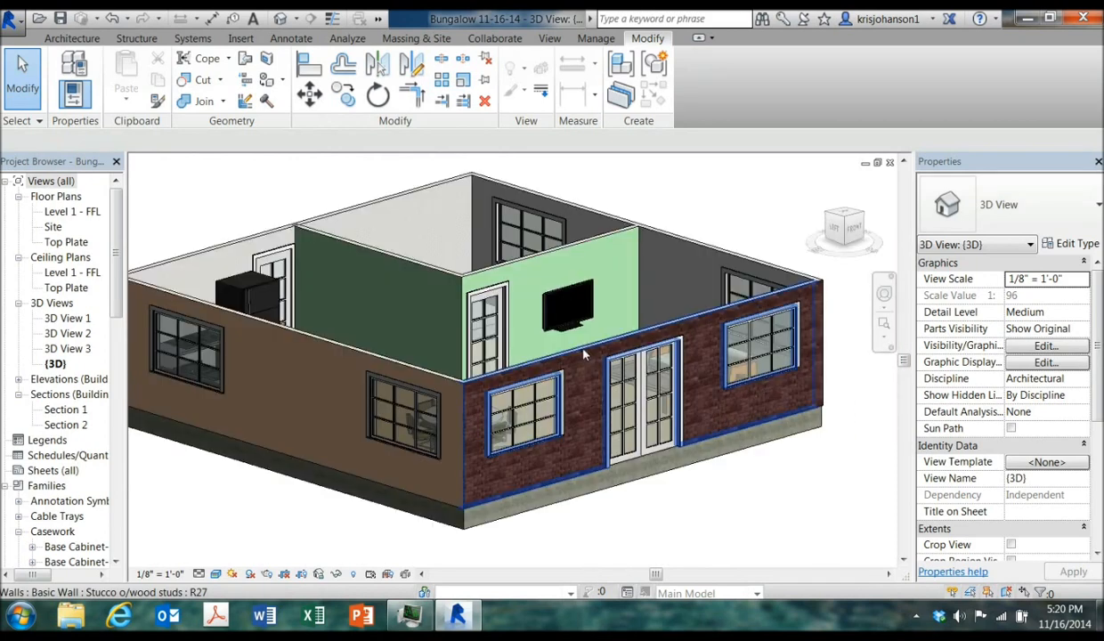
pyautogui.click(584, 354)
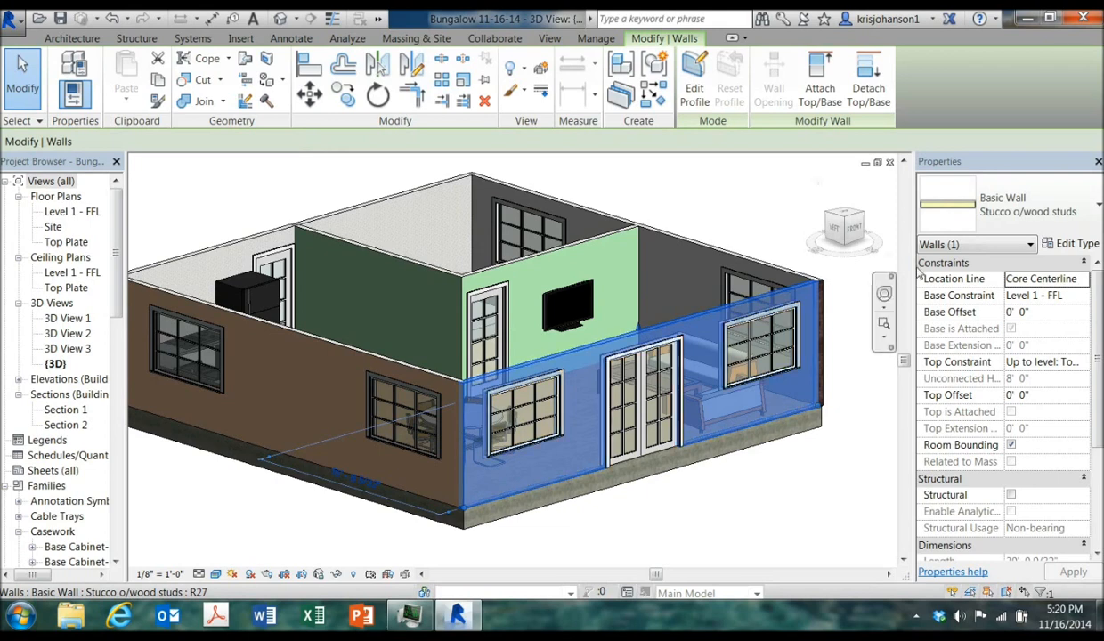
pyautogui.click(1059, 244)
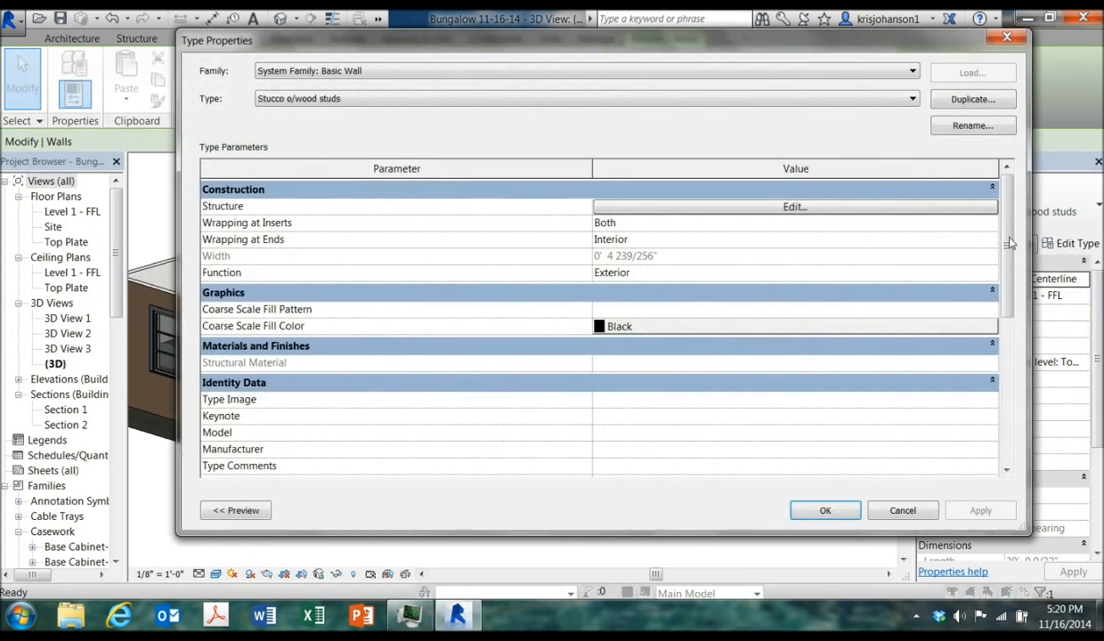
pyautogui.click(787, 207)
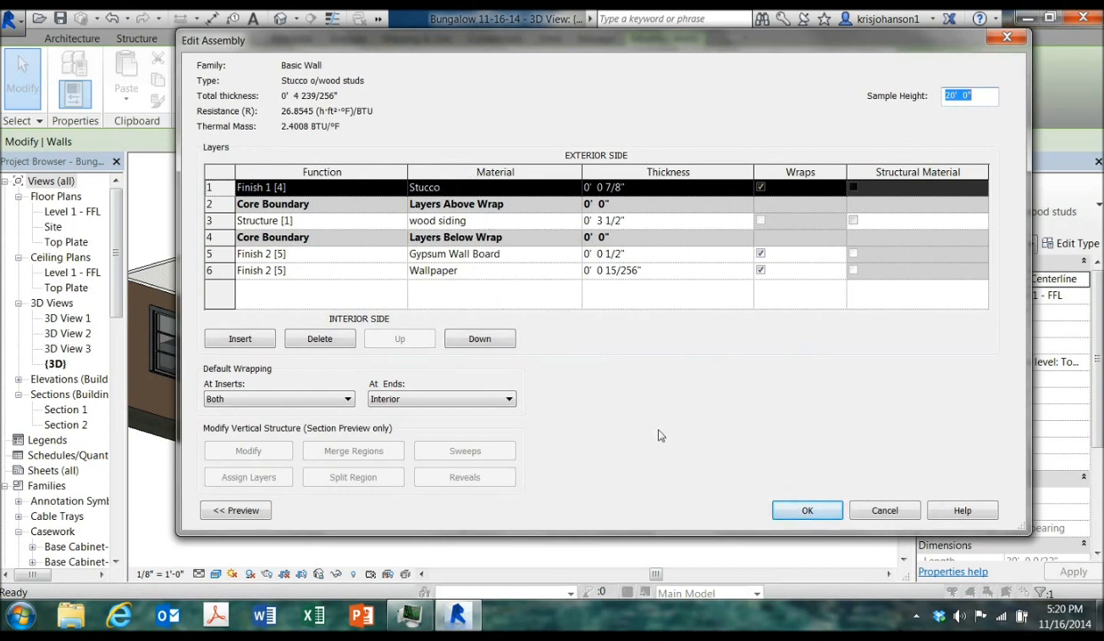
pyautogui.click(807, 510)
pyautogui.click(826, 507)
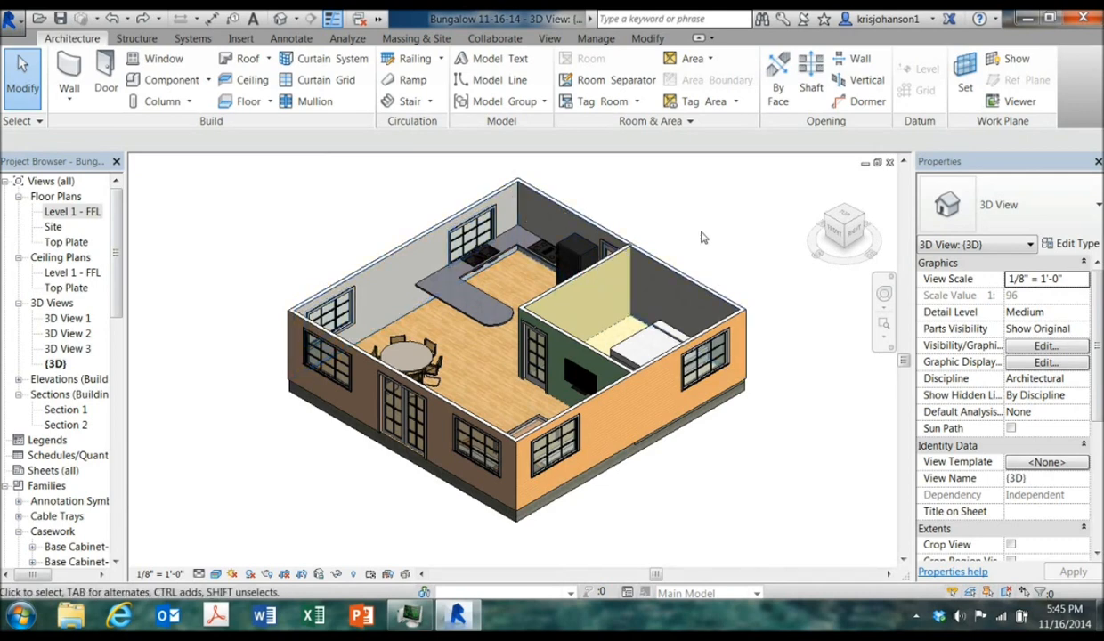
# Open the Level 1 - FFL floor plan and delete the Section 2 section line
pyautogui.click(647, 40)
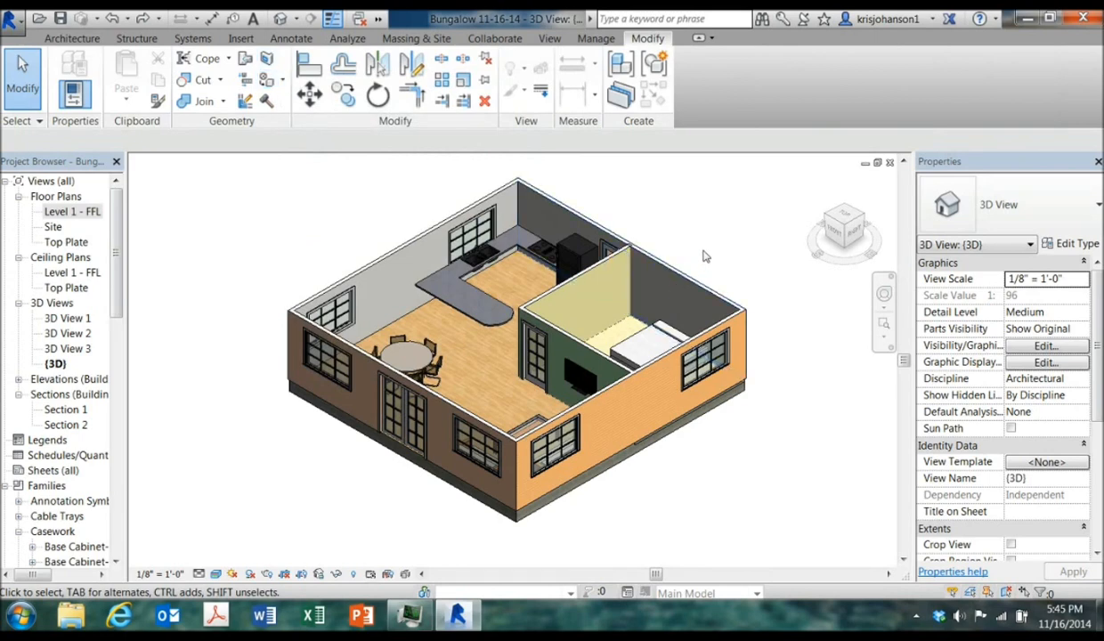
pyautogui.doubleClick(66, 214)
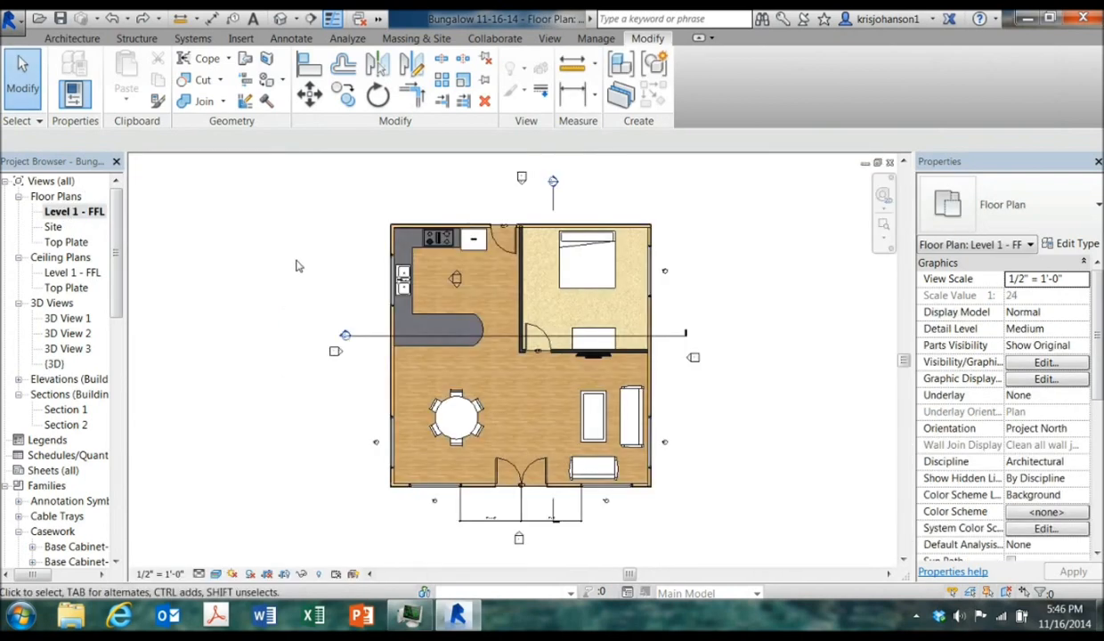
pyautogui.click(348, 336)
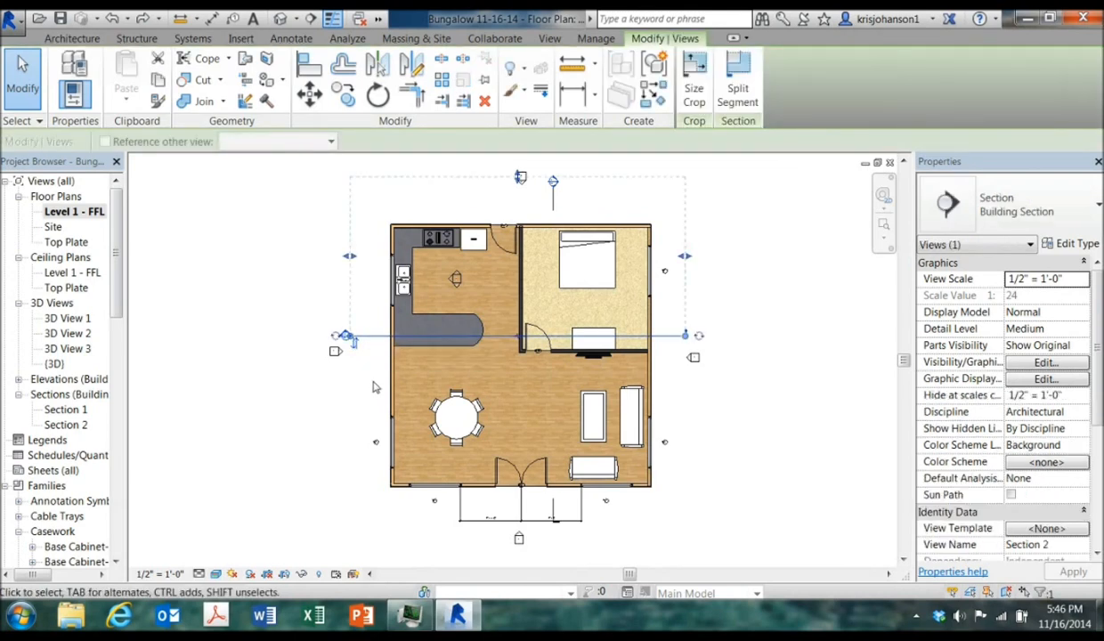
pyautogui.press('Delete')
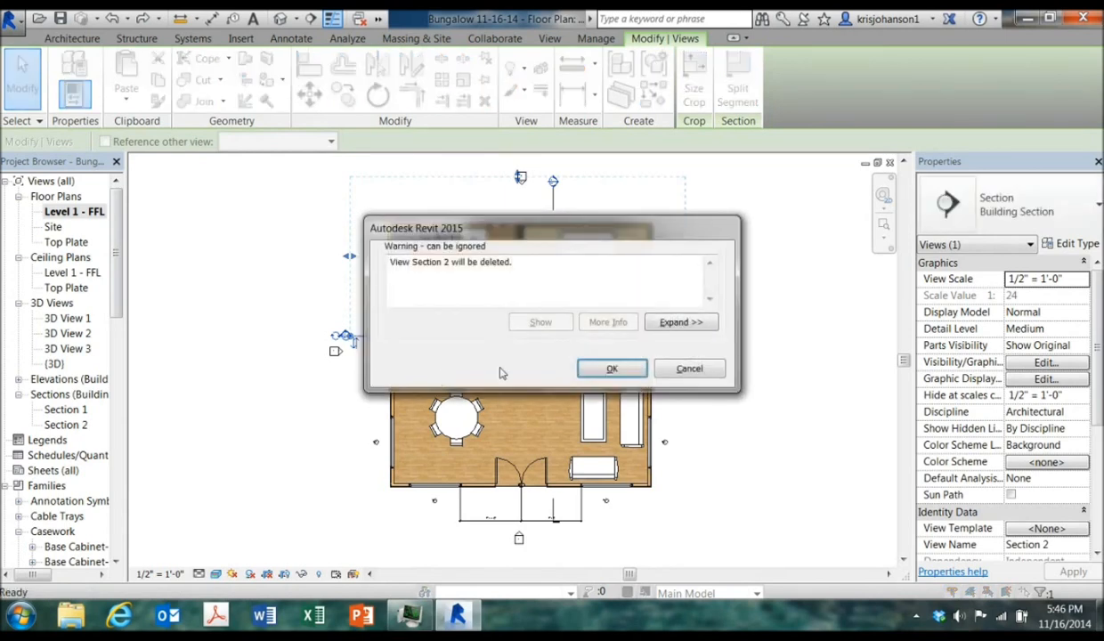
pyautogui.click(590, 369)
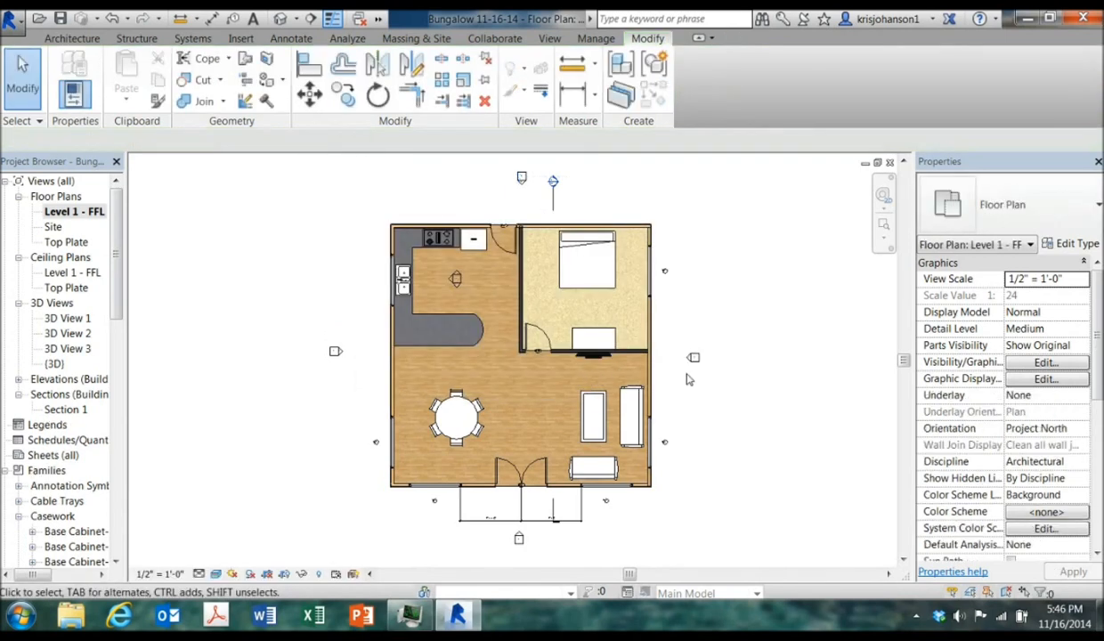
# Draw a new horizontal building section across the plan through the kitchen counter and bedroom
pyautogui.click(549, 38)
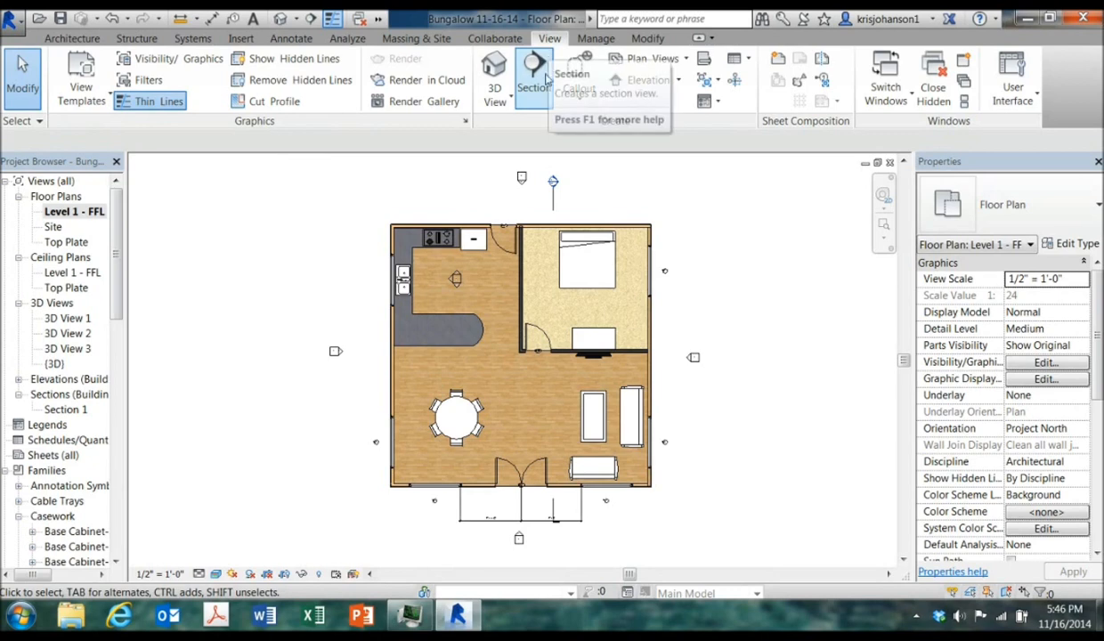
pyautogui.click(354, 329)
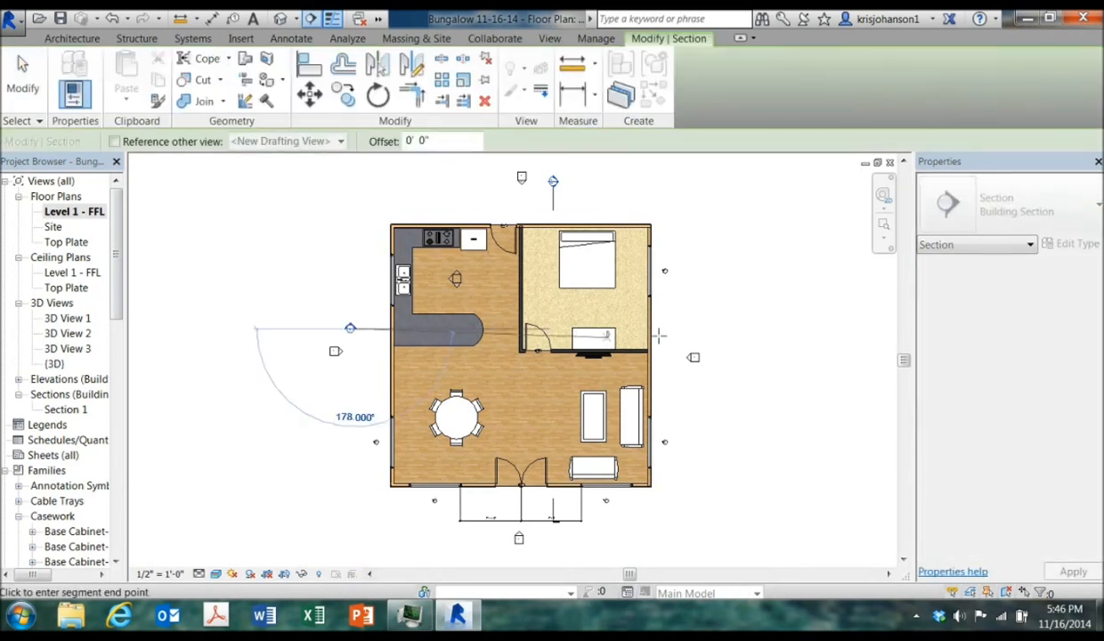
pyautogui.click(690, 329)
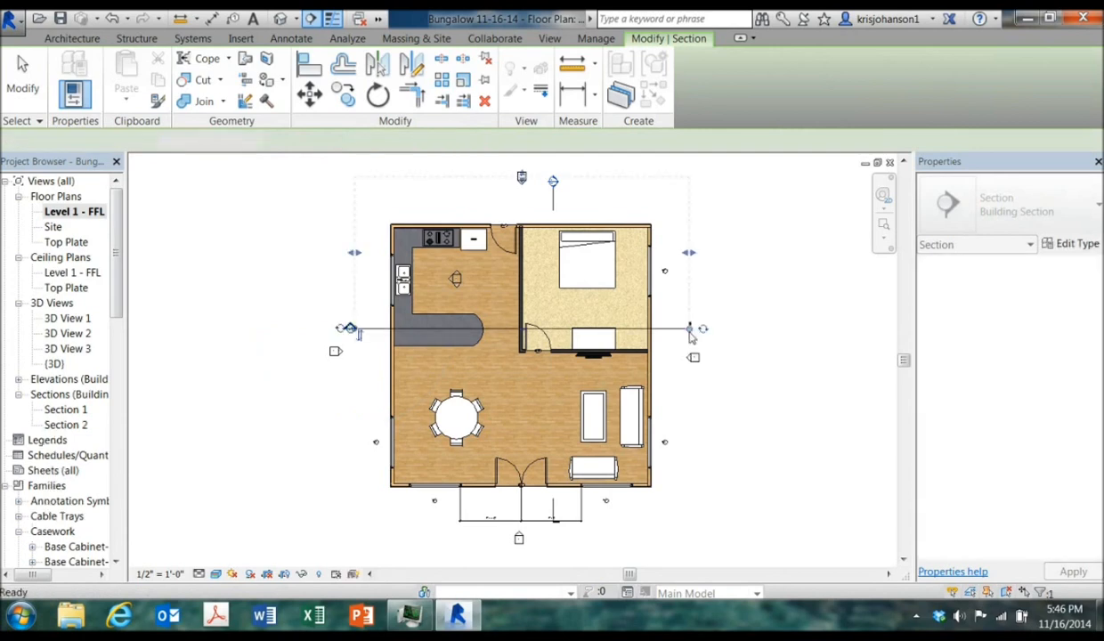
pyautogui.press('Escape')
pyautogui.press('Escape')
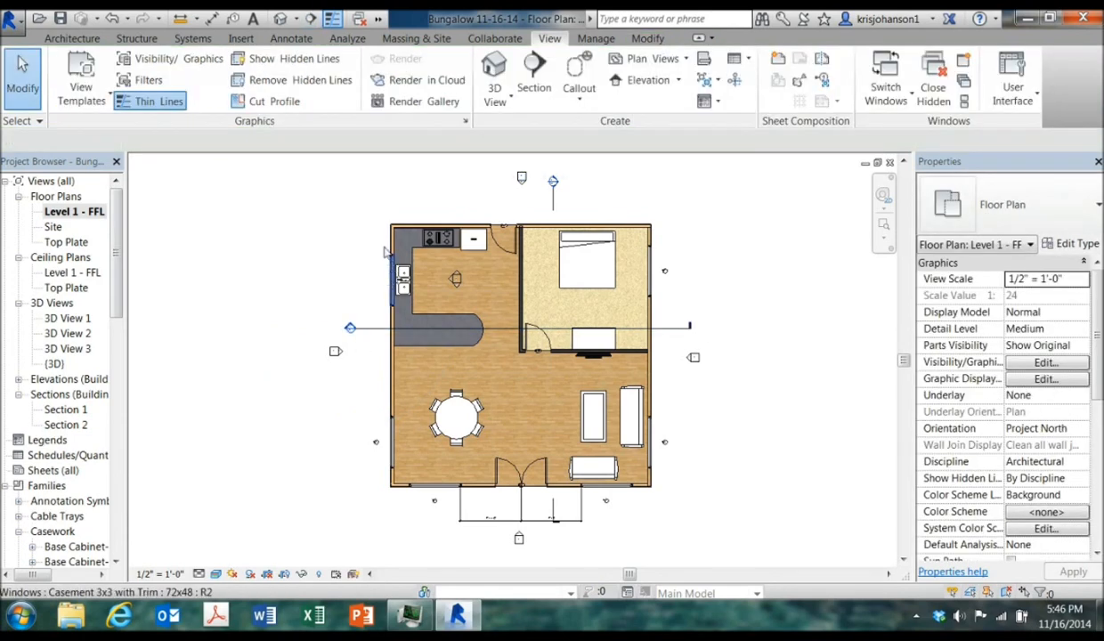
# Open the horizontal building section's view and set its visual style to Realistic
pyautogui.doubleClick(349, 329)
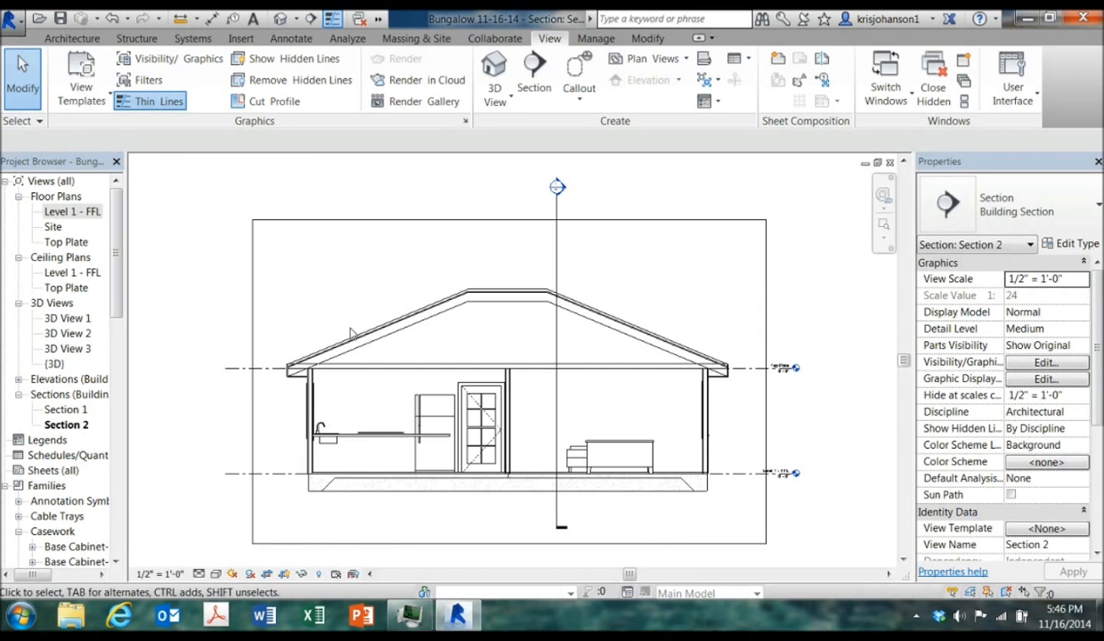
pyautogui.click(217, 576)
pyautogui.click(254, 539)
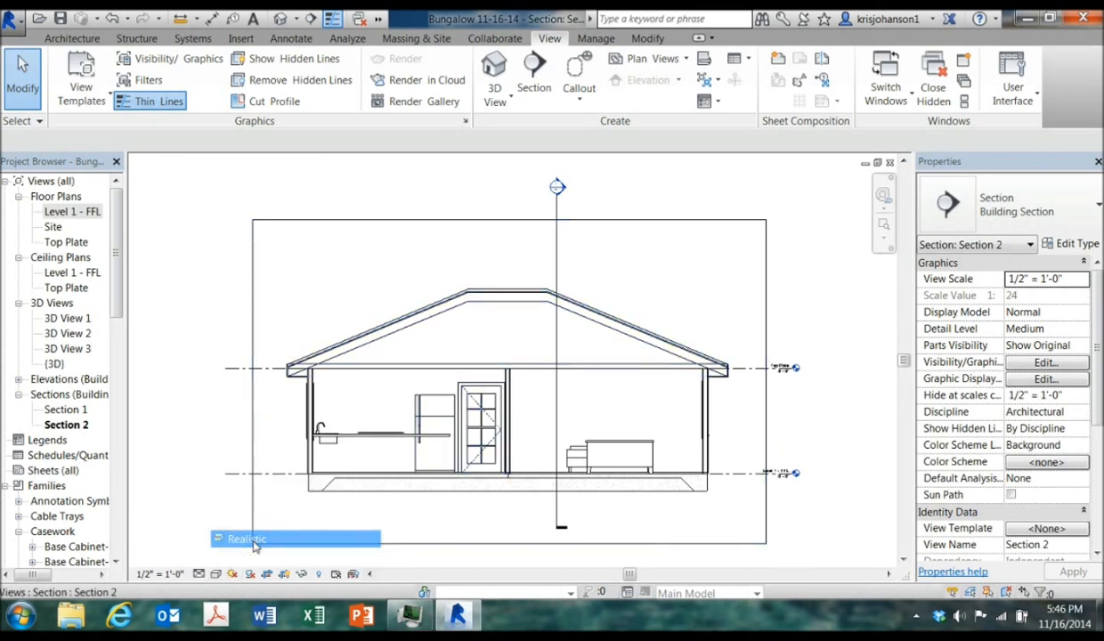
pyautogui.scroll(2, 707, 454)
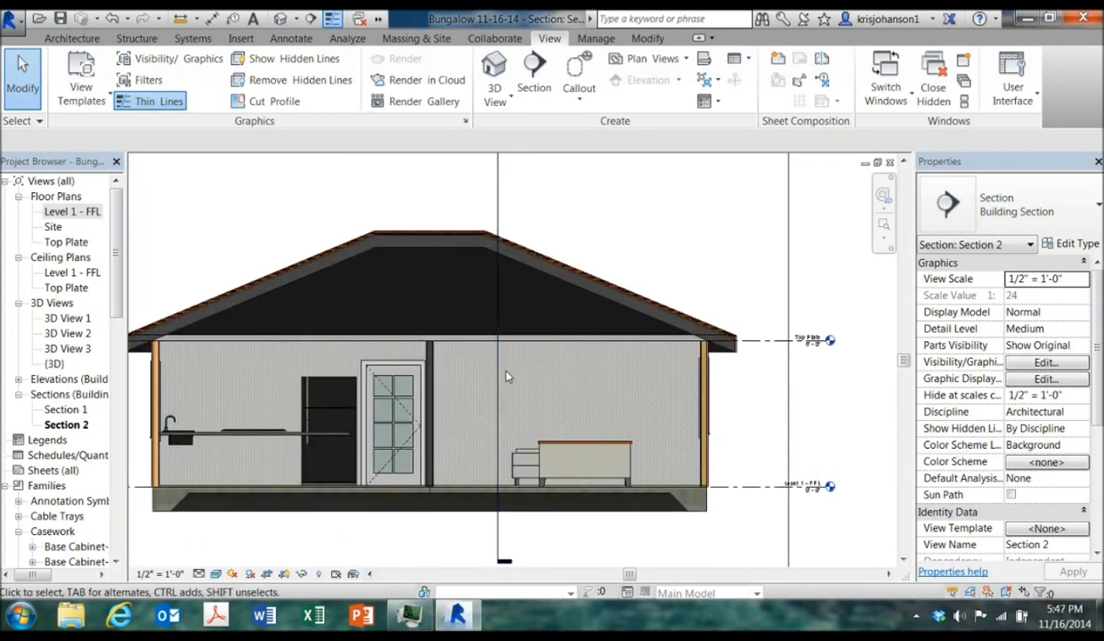
pyautogui.scroll(2, 537, 378)
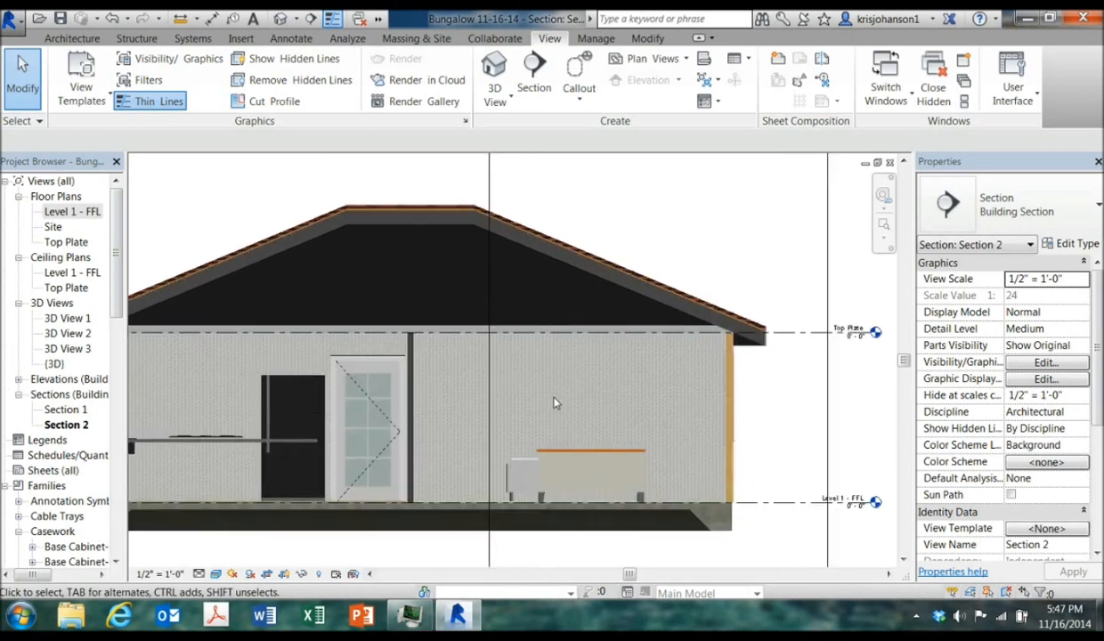
pyautogui.scroll(2, 554, 403)
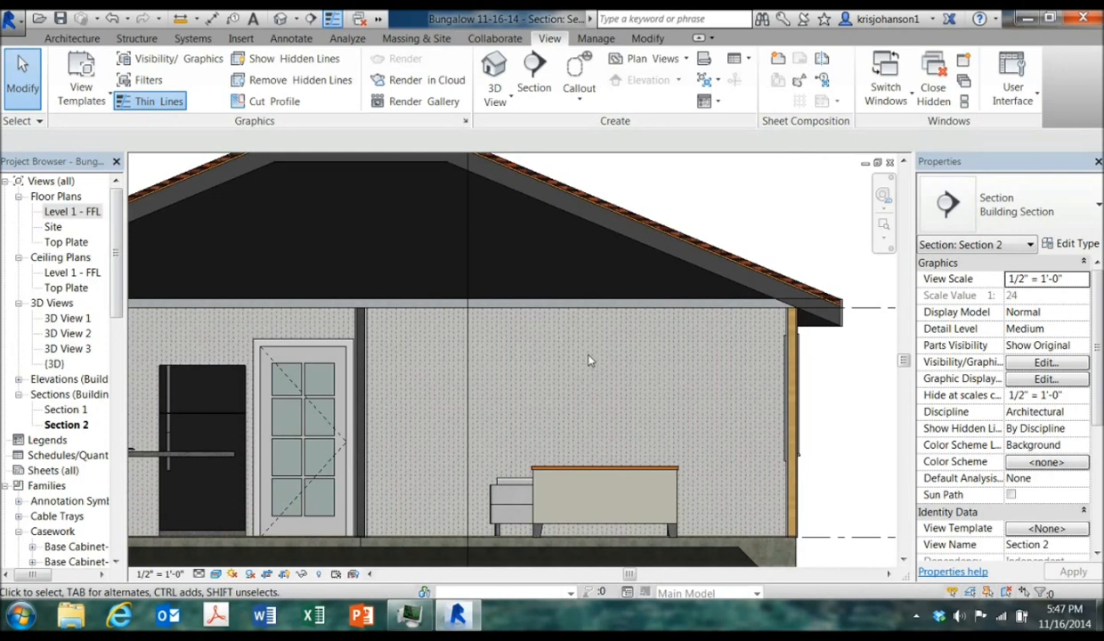
# Split the bedroom wall's face in the section with a rectangle from the partition's top corner down to the floor at the exterior wall
pyautogui.click(647, 40)
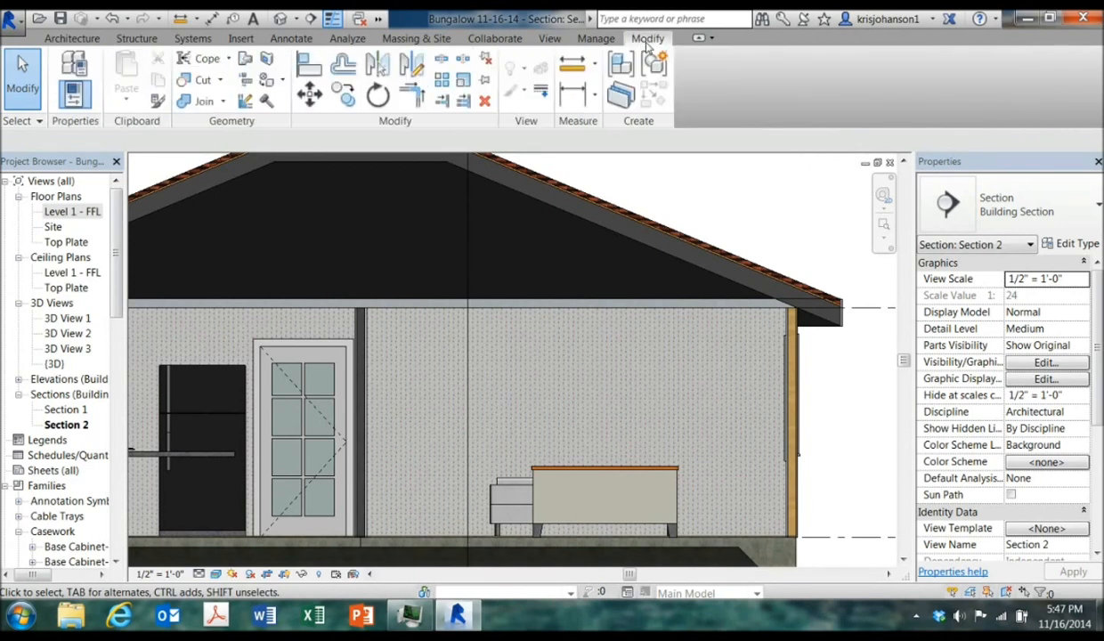
pyautogui.click(269, 60)
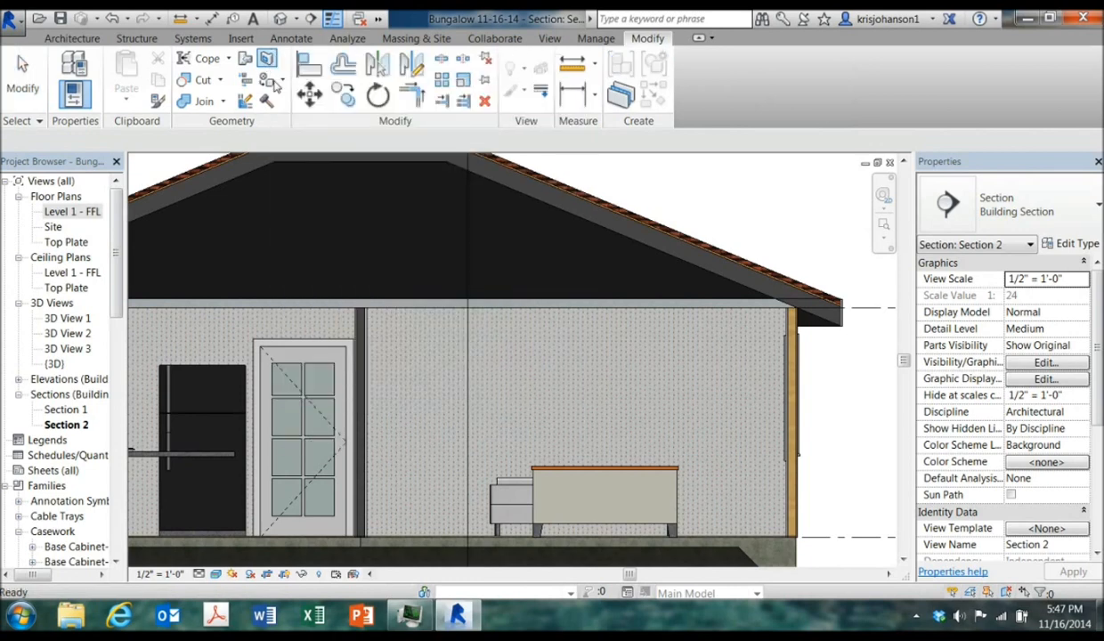
pyautogui.click(421, 310)
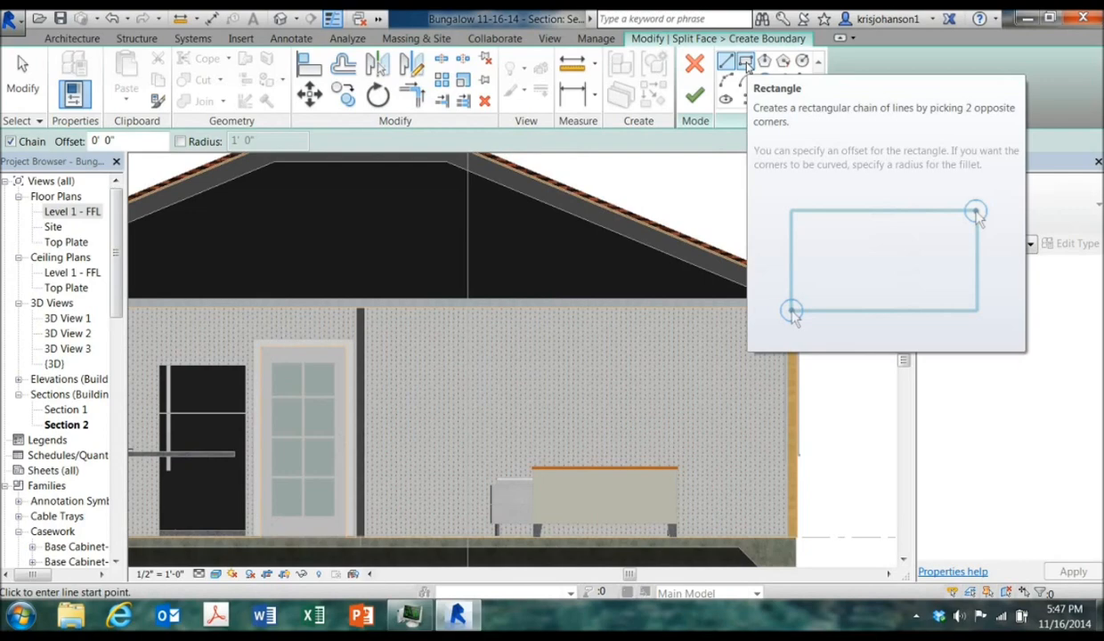
pyautogui.click(746, 62)
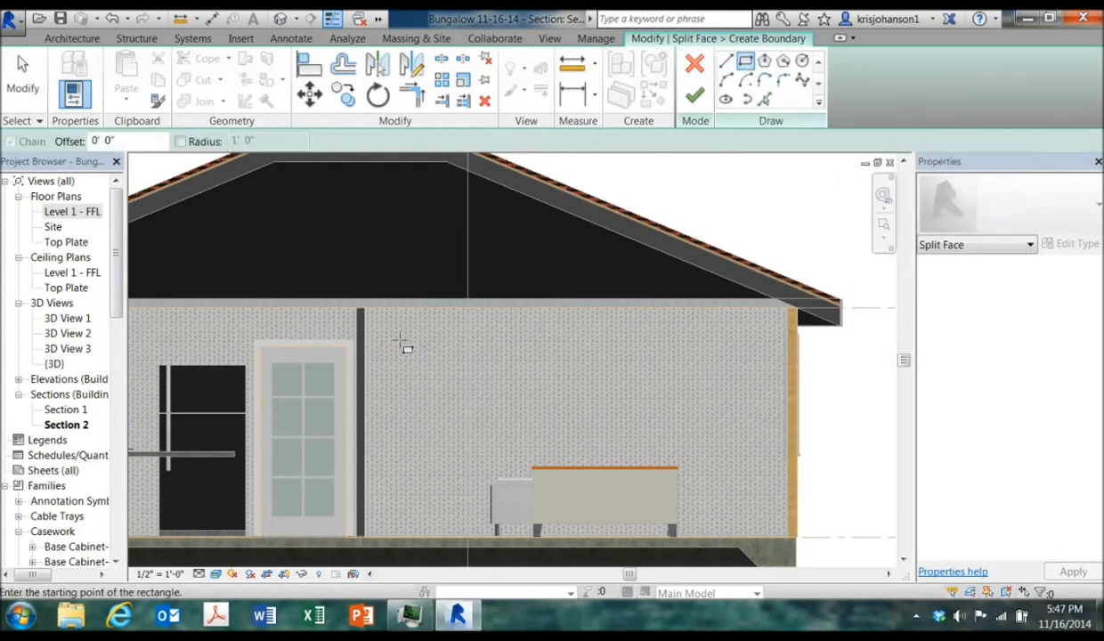
pyautogui.scroll(1, 383, 358)
pyautogui.scroll(3, 382, 356)
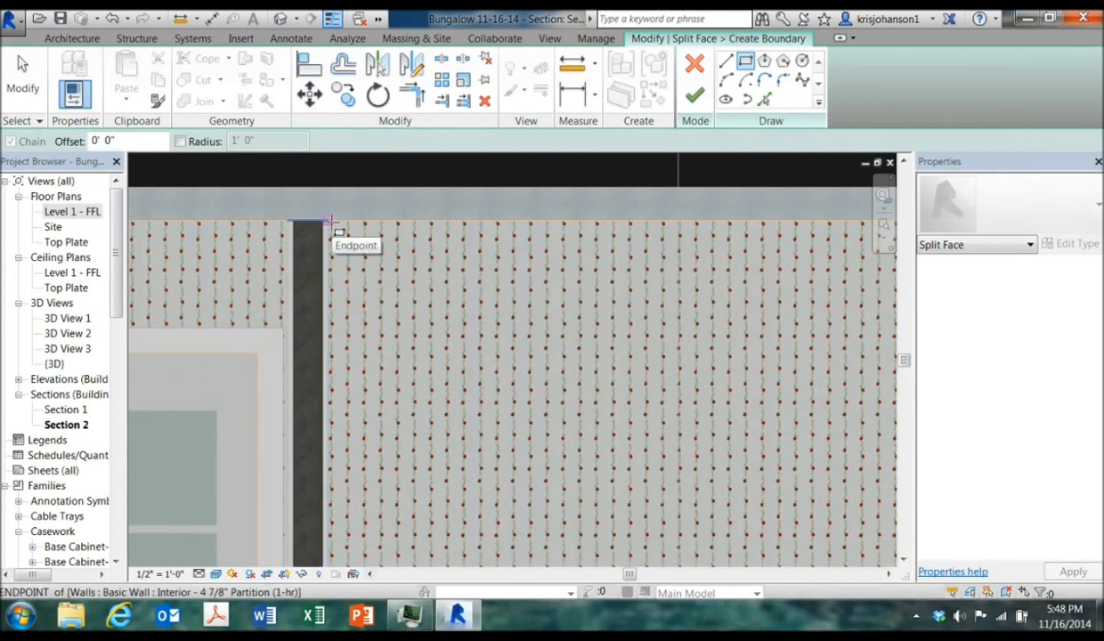
pyautogui.click(326, 221)
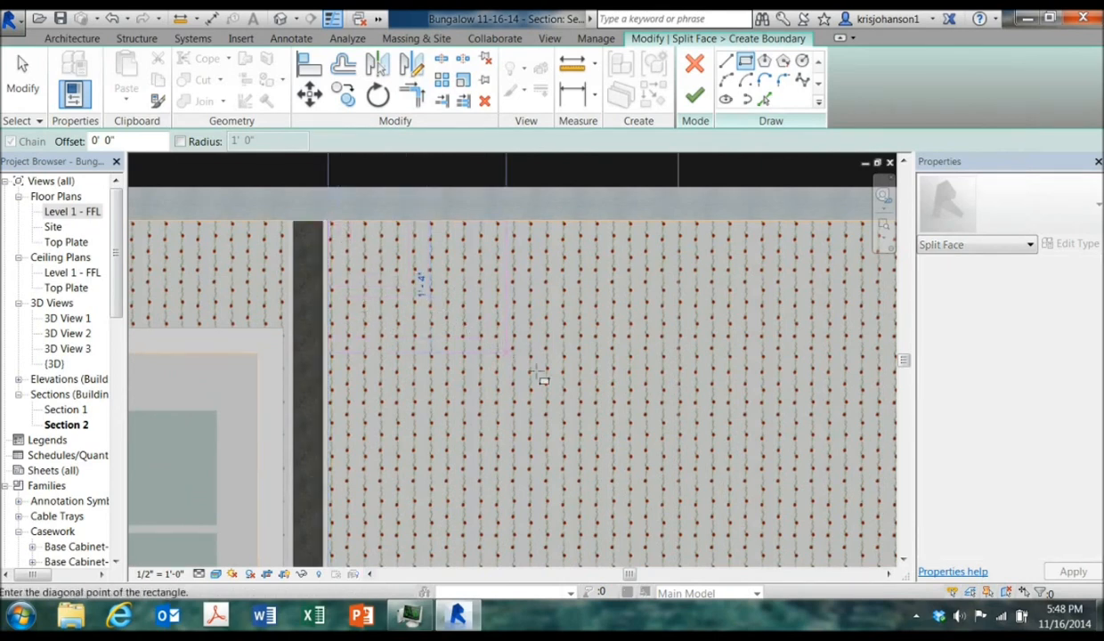
pyautogui.moveTo(790, 519); pyautogui.dragTo(579, 360, button='middle')
pyautogui.moveTo(810, 534); pyautogui.dragTo(627, 429, button='middle')
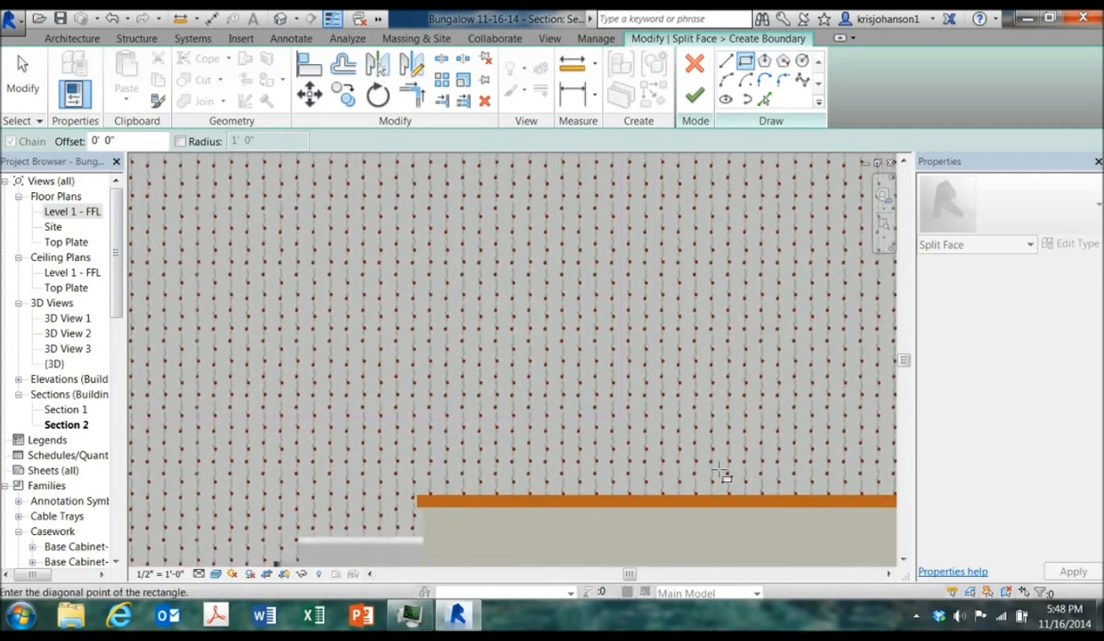
pyautogui.moveTo(832, 523); pyautogui.dragTo(468, 405, button='middle')
pyautogui.moveTo(756, 476); pyautogui.dragTo(517, 370, button='middle')
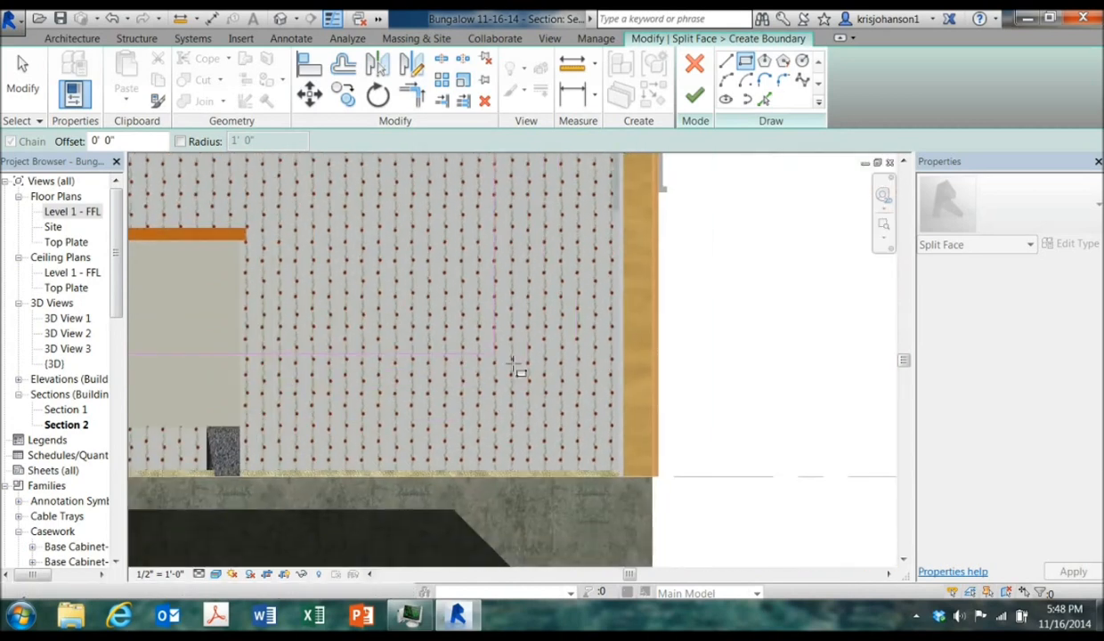
pyautogui.click(620, 473)
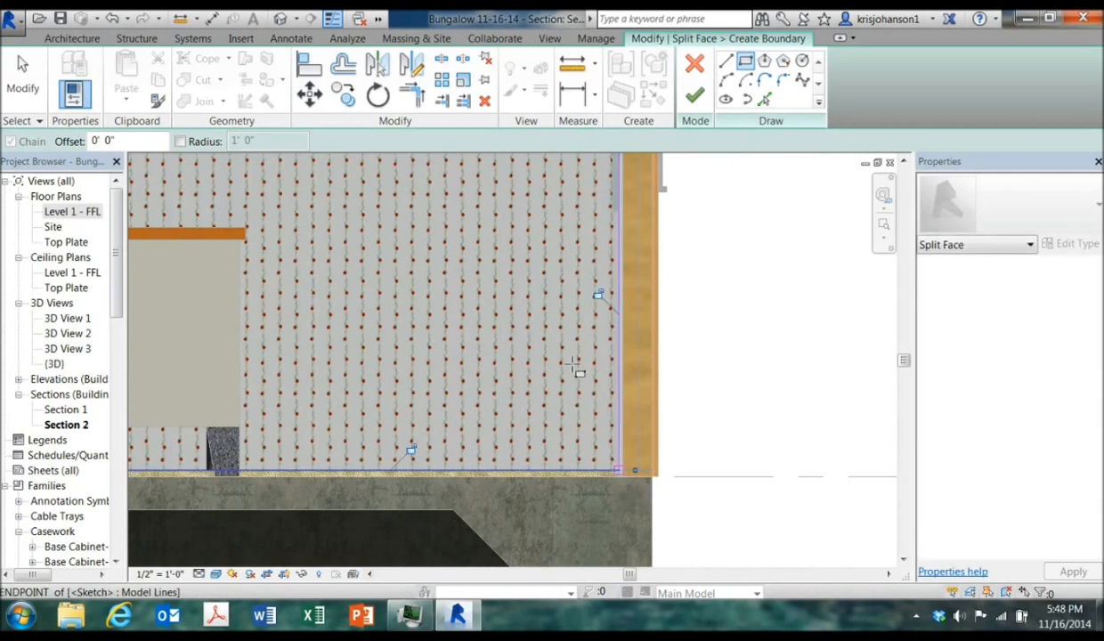
pyautogui.click(695, 100)
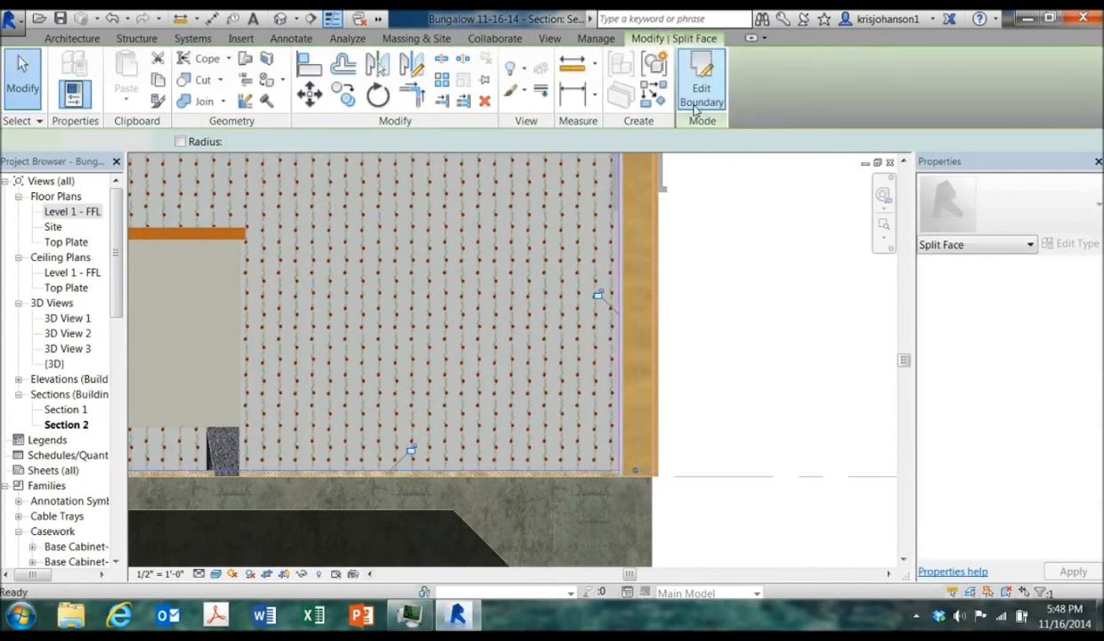
# Paint the split bedroom wall region with the Paint 2 material
pyautogui.click(884, 229)
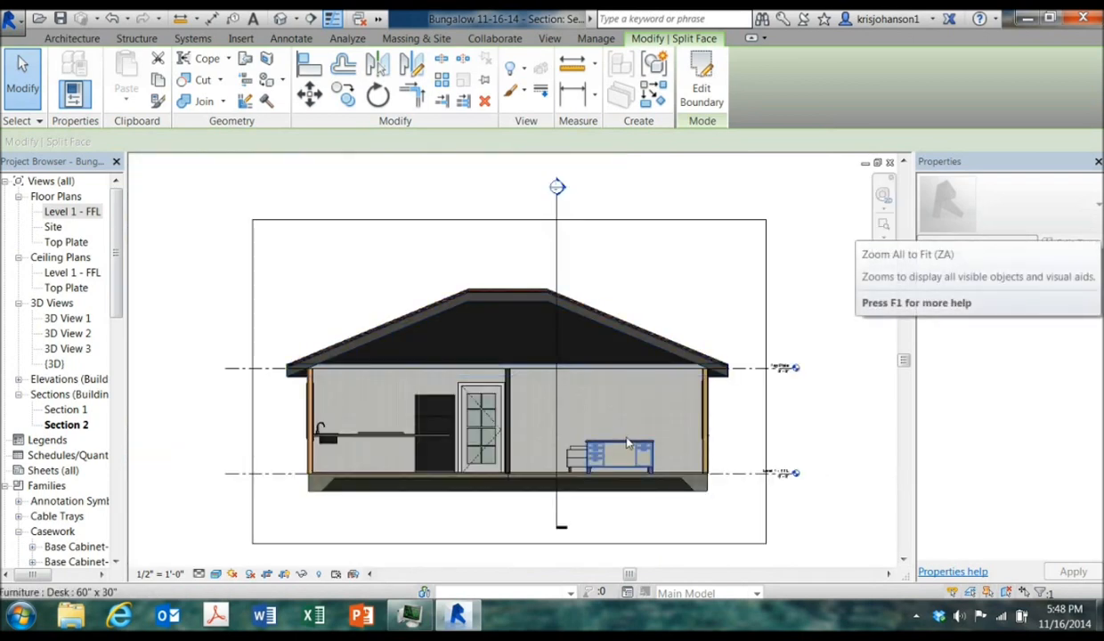
pyautogui.scroll(3, 626, 444)
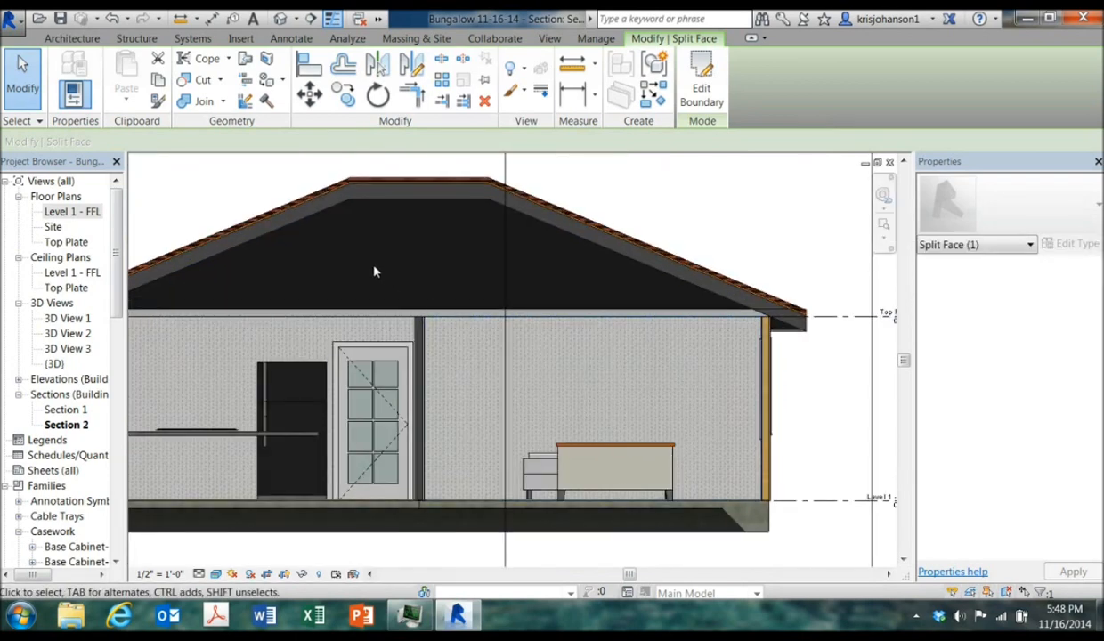
pyautogui.click(28, 86)
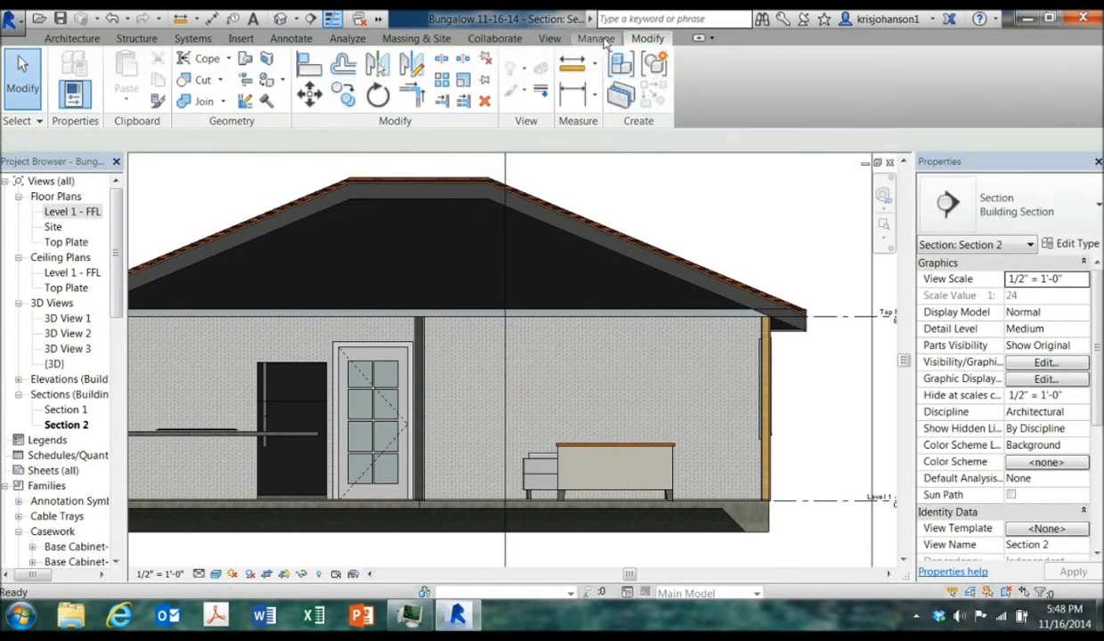
pyautogui.click(269, 80)
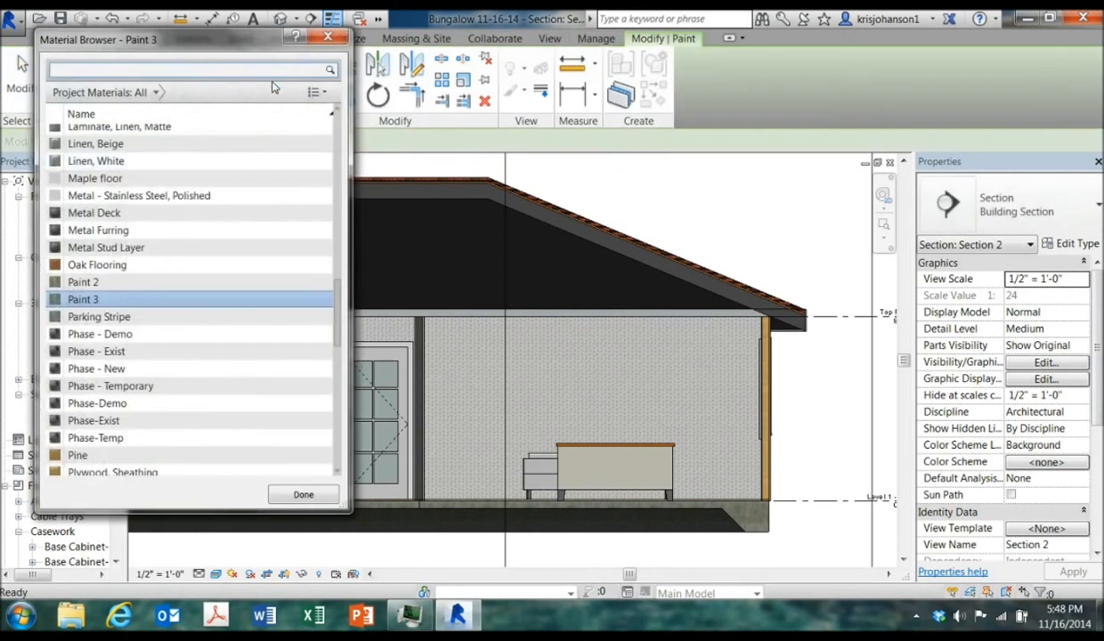
pyautogui.click(111, 291)
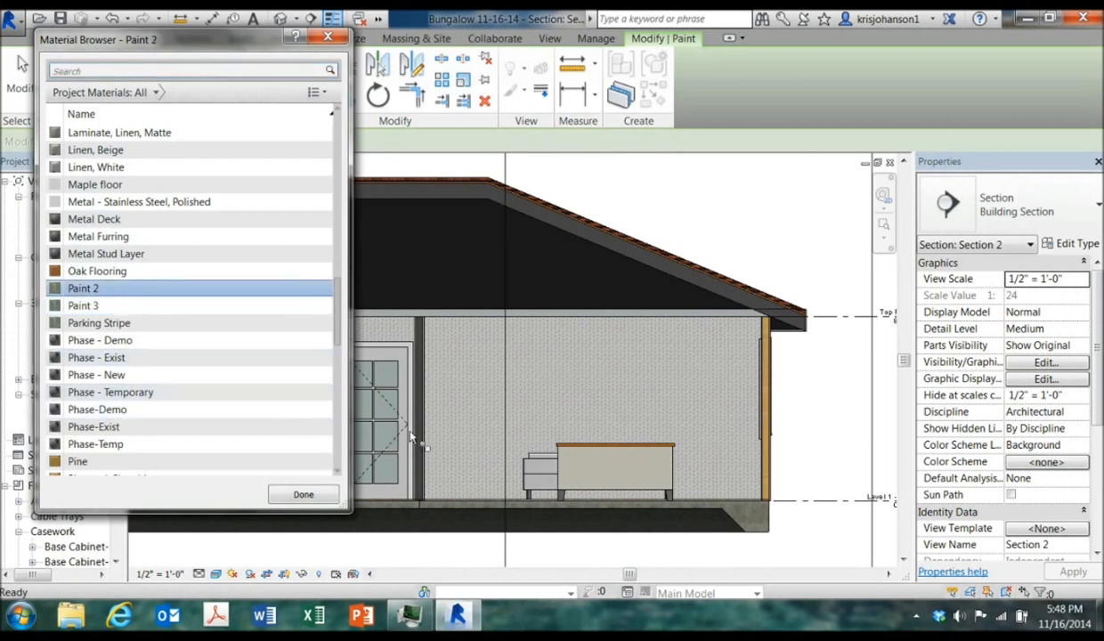
pyautogui.click(536, 401)
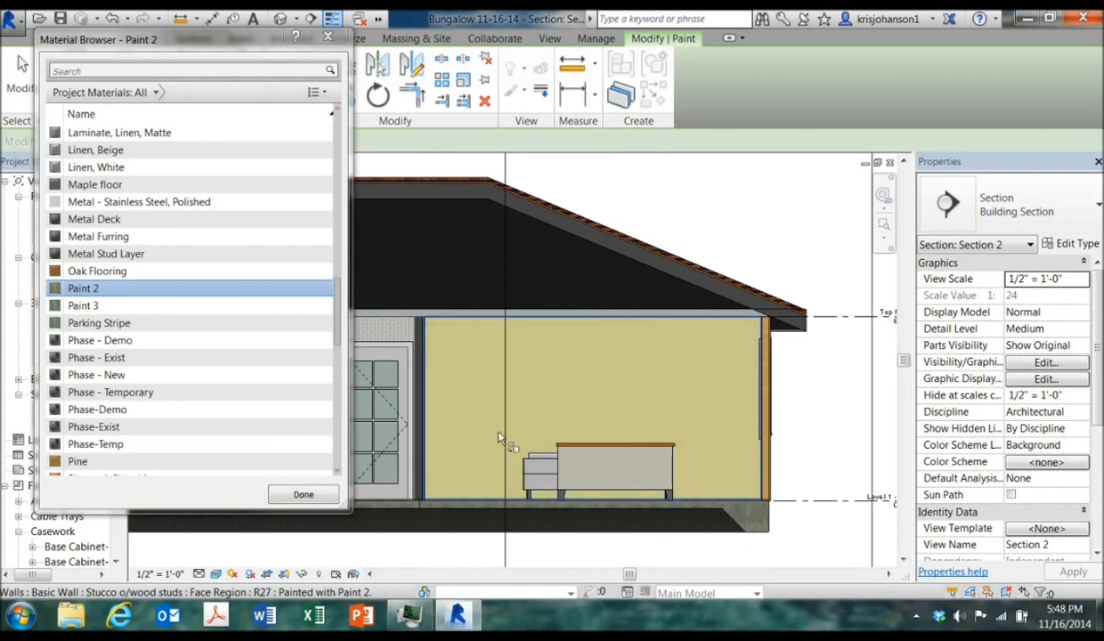
pyautogui.press('Escape')
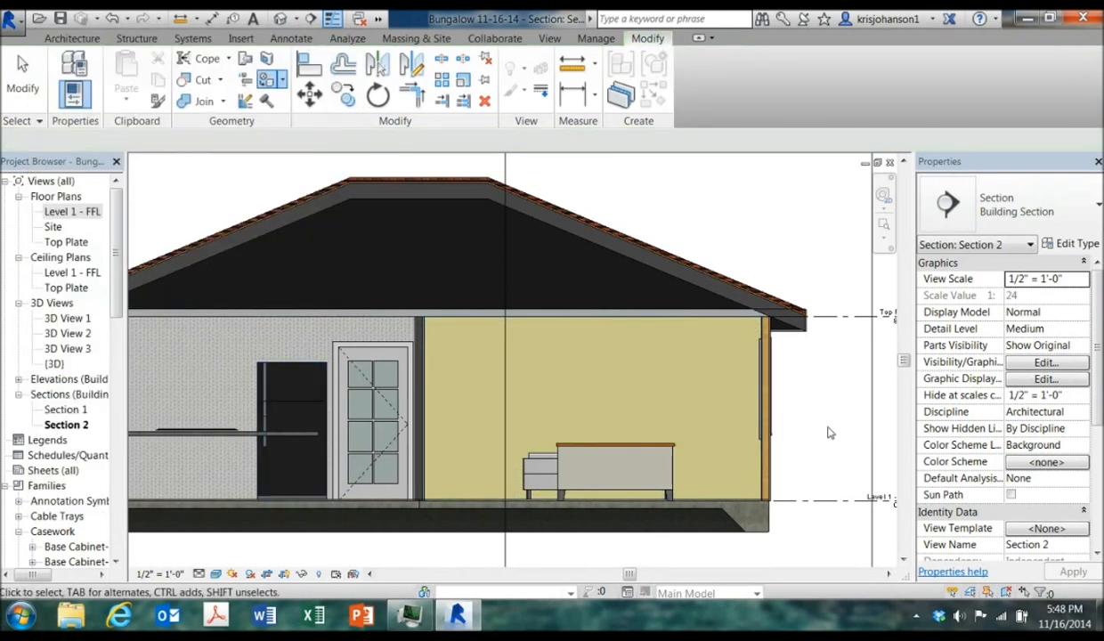
# Orbit the default 3D view to inspect the painted walls
pyautogui.click(279, 18)
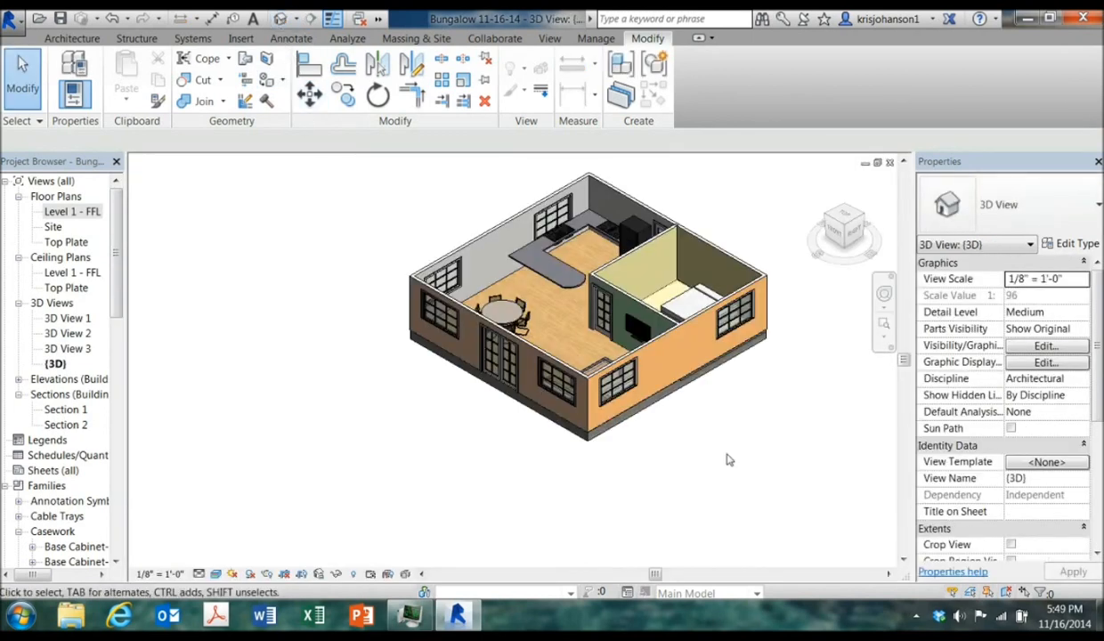
pyautogui.keyDown('shift'); pyautogui.moveTo(685, 473); pyautogui.dragTo(696, 250, button='middle'); pyautogui.keyUp('shift')
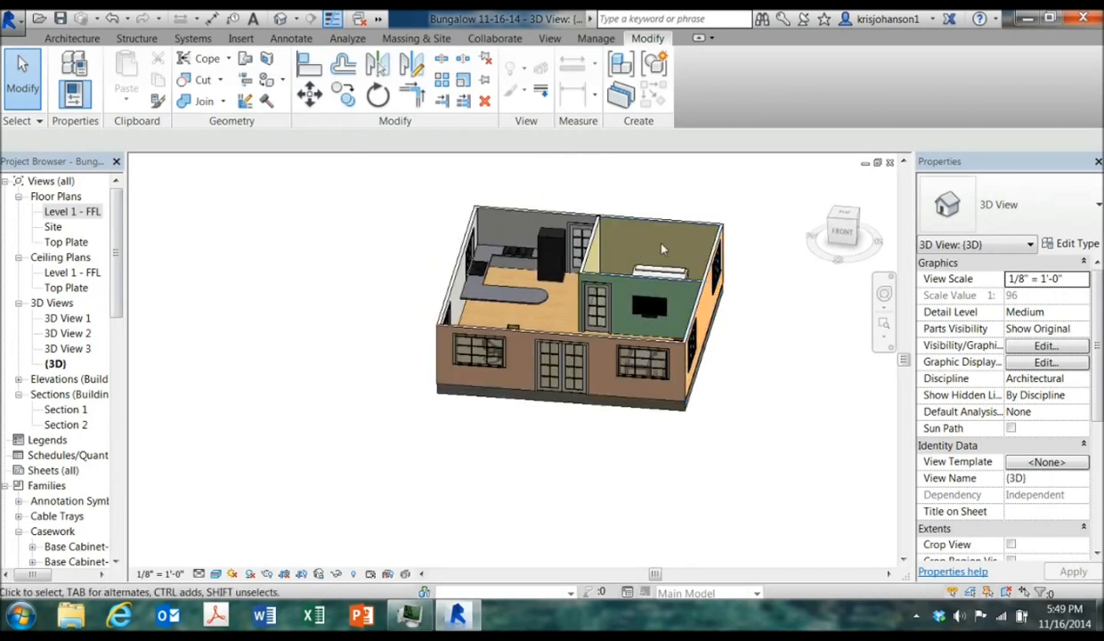
pyautogui.keyDown('shift'); pyautogui.moveTo(741, 436); pyautogui.dragTo(678, 429, button='middle'); pyautogui.keyUp('shift')
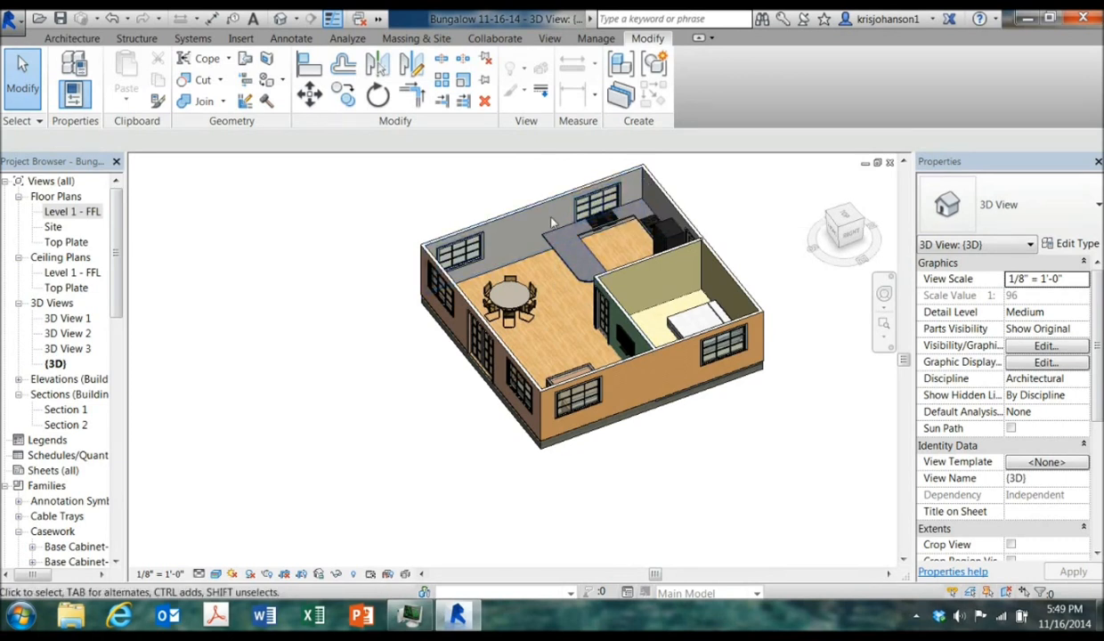
# In the Level 1 - FFL plan, draw a vertical building section through the dining table and kitchen counter
pyautogui.doubleClick(68, 213)
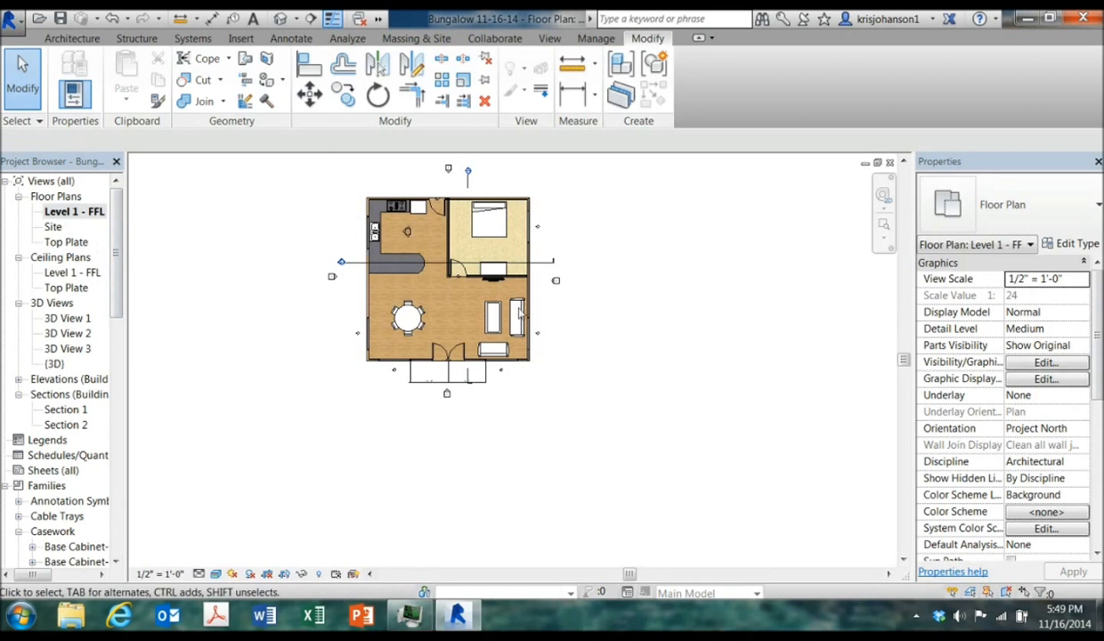
pyautogui.click(883, 223)
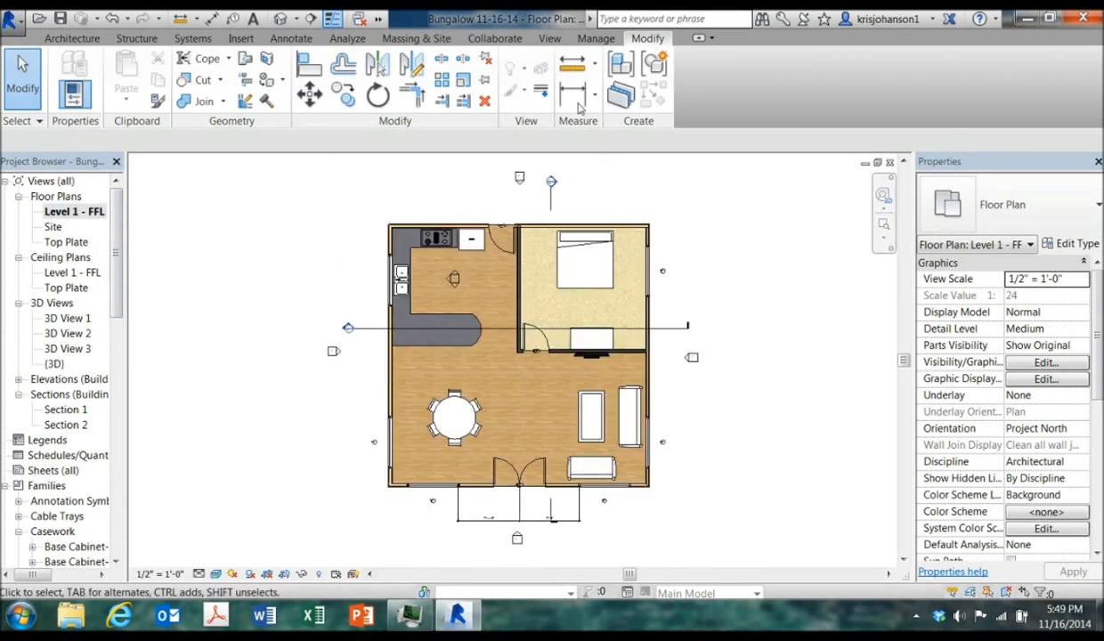
pyautogui.click(549, 38)
pyautogui.click(533, 85)
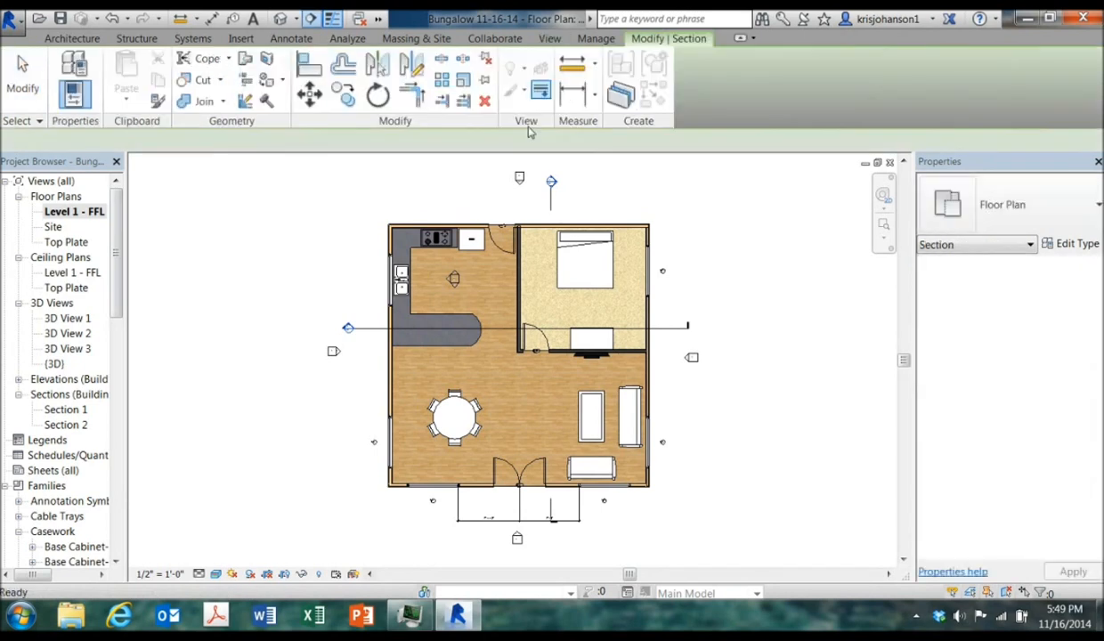
pyautogui.click(463, 495)
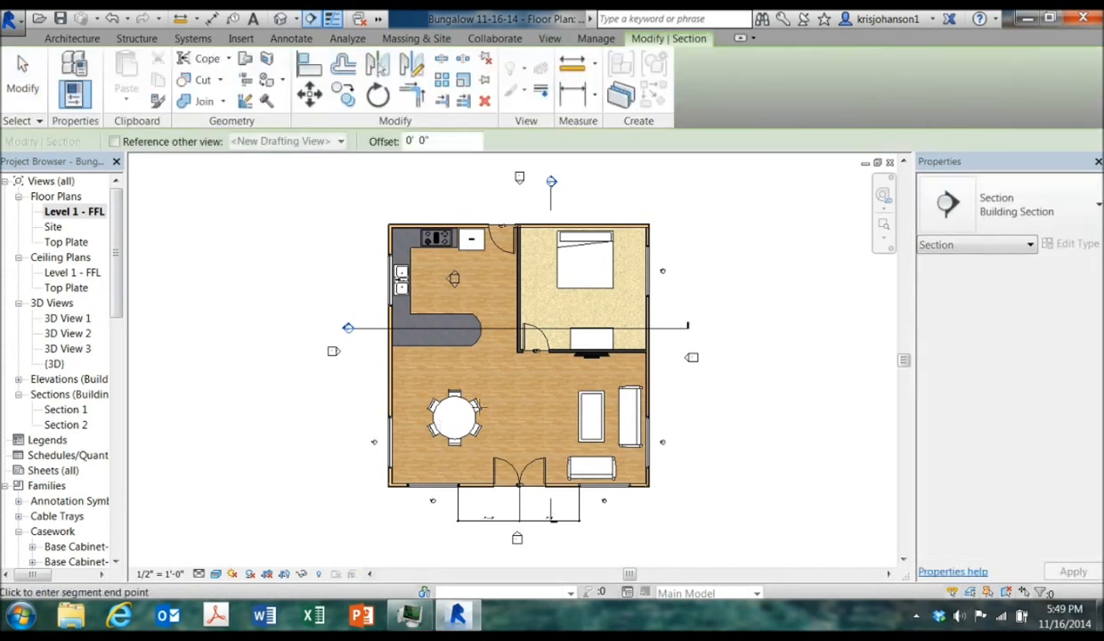
pyautogui.click(477, 191)
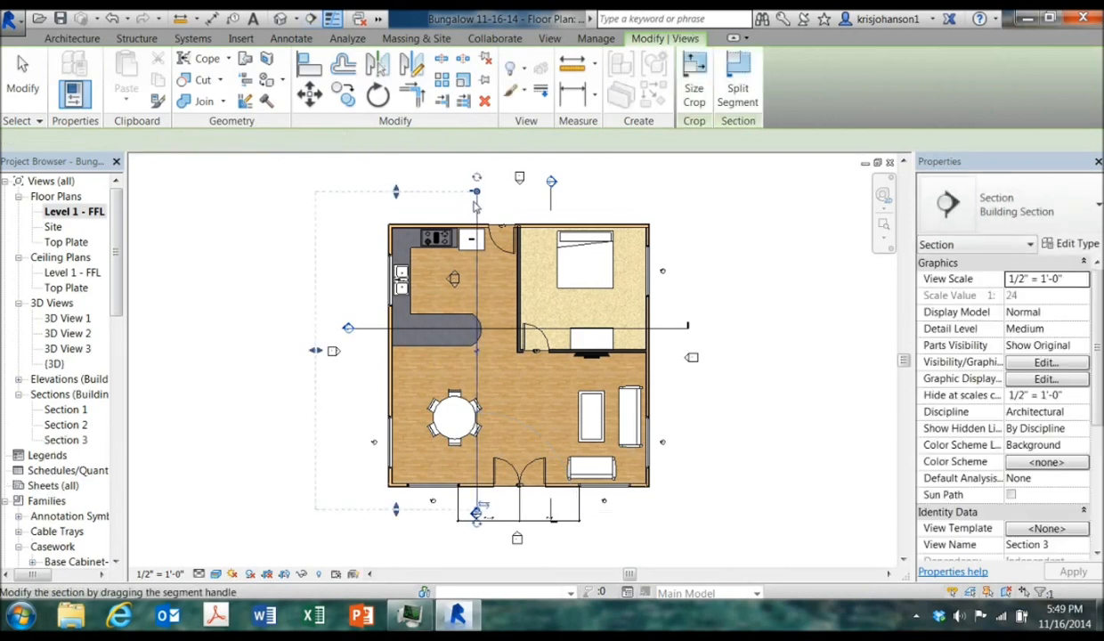
pyautogui.click(427, 540)
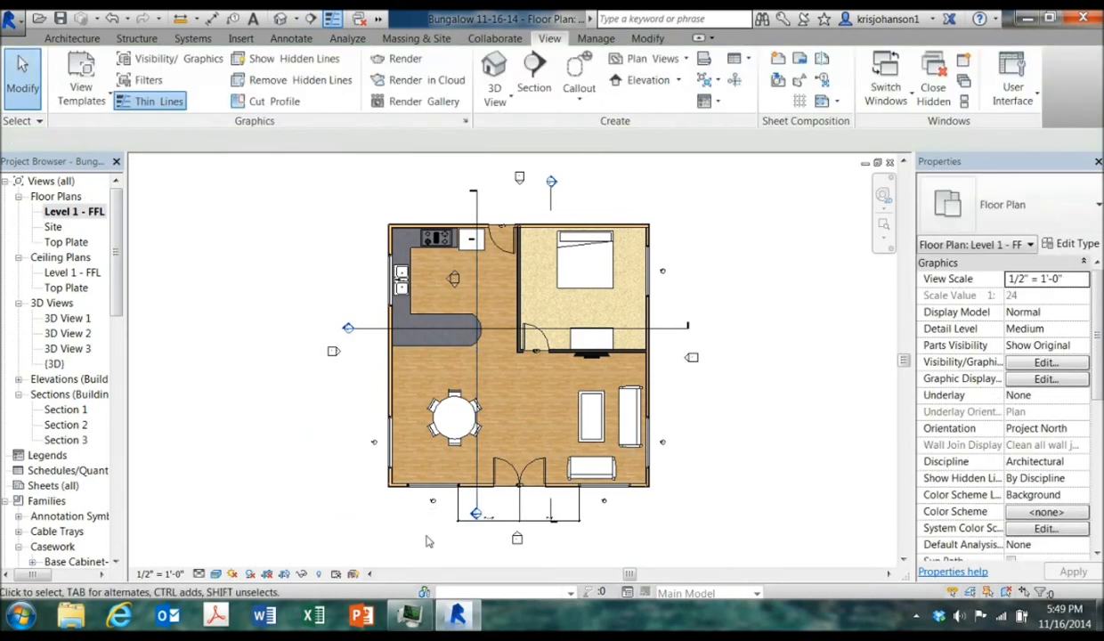
# Open the new vertical section view and set its visual style to Realistic
pyautogui.doubleClick(475, 514)
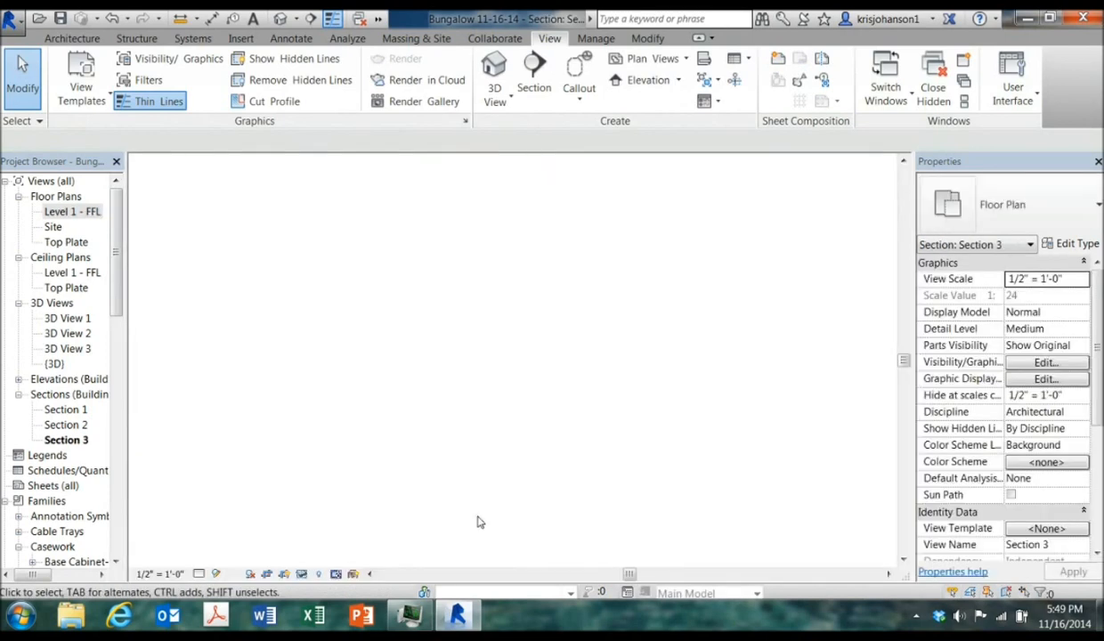
pyautogui.scroll(2, 521, 487)
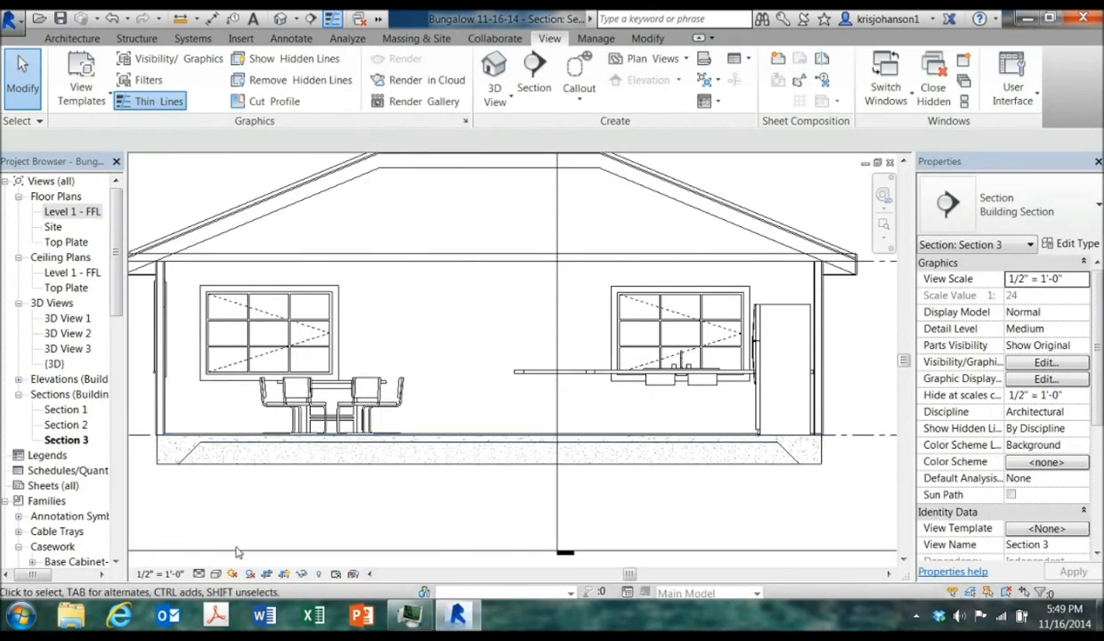
pyautogui.click(215, 573)
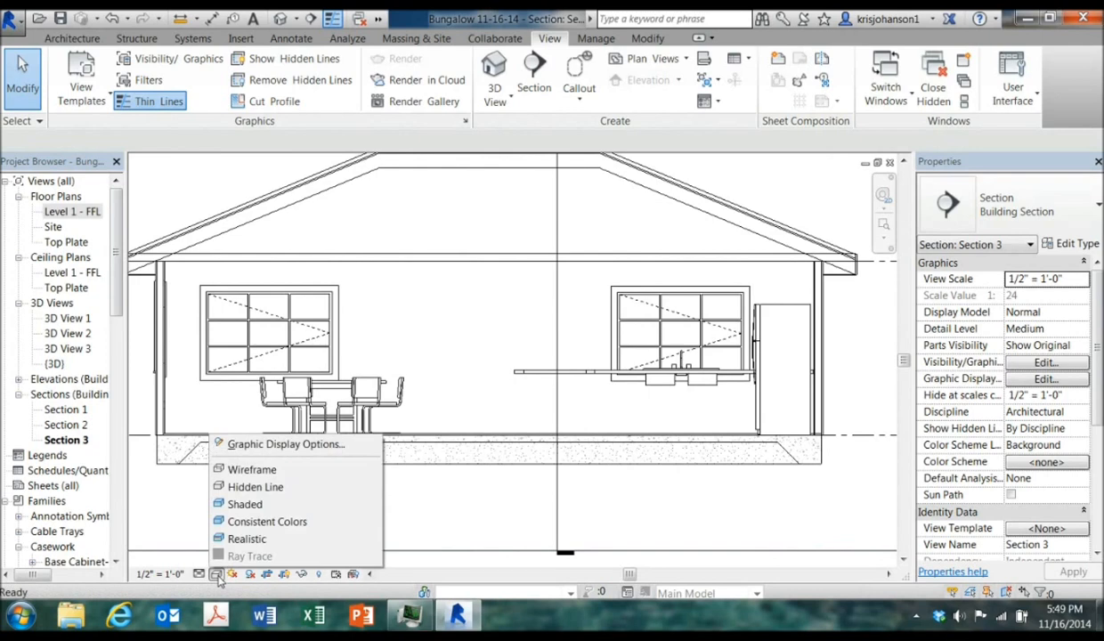
pyautogui.click(247, 538)
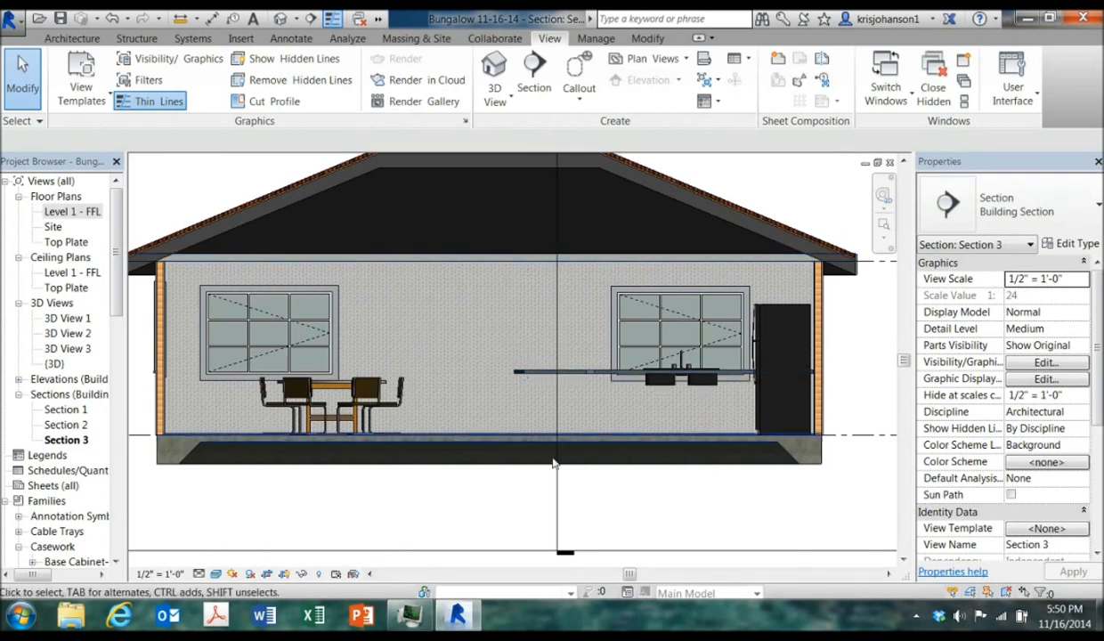
# Start a Split Face on the kitchen wall in the section and sketch a rectangle from the wall's upper right corner down to the floor line
pyautogui.moveTo(626, 497); pyautogui.dragTo(600, 500, button='middle')
pyautogui.scroll(1, 623, 392)
pyautogui.scroll(2, 597, 378)
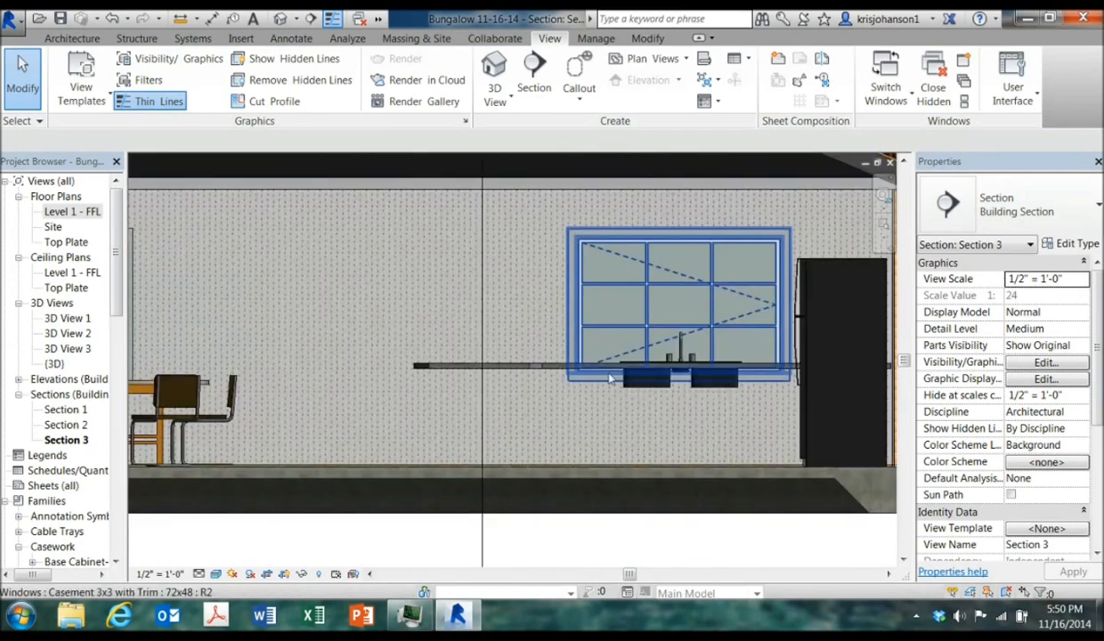
pyautogui.scroll(-2, 646, 363)
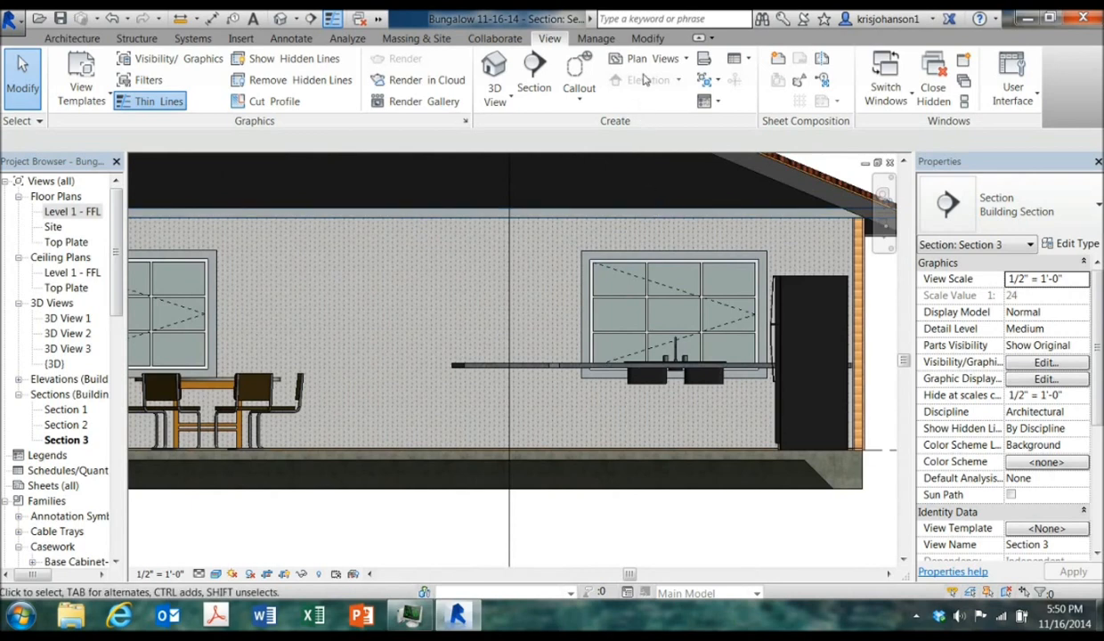
pyautogui.click(647, 38)
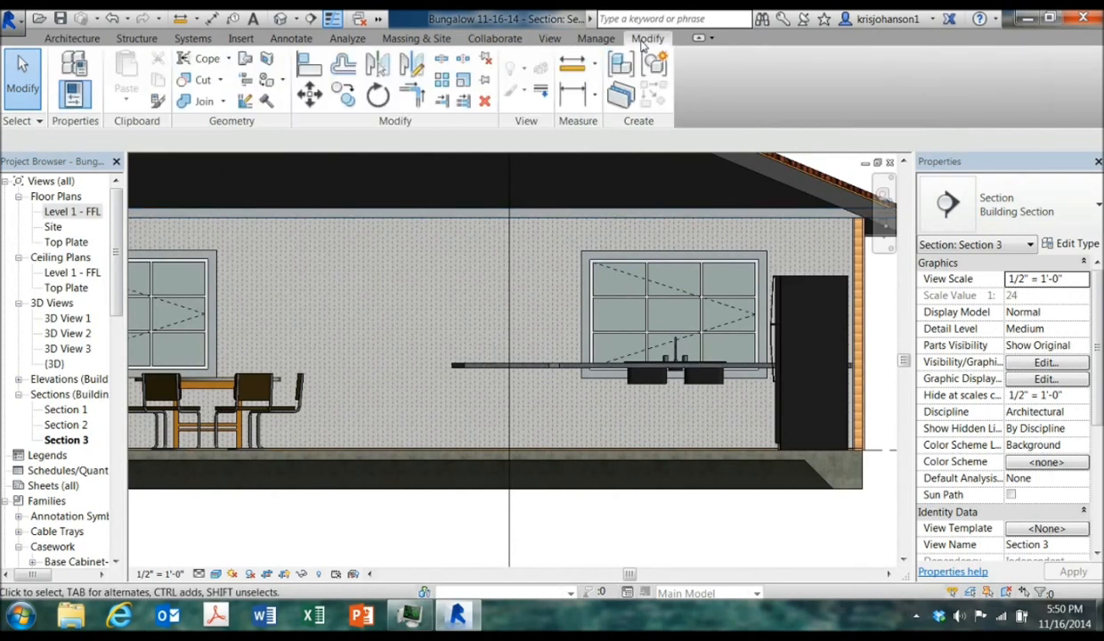
pyautogui.click(270, 61)
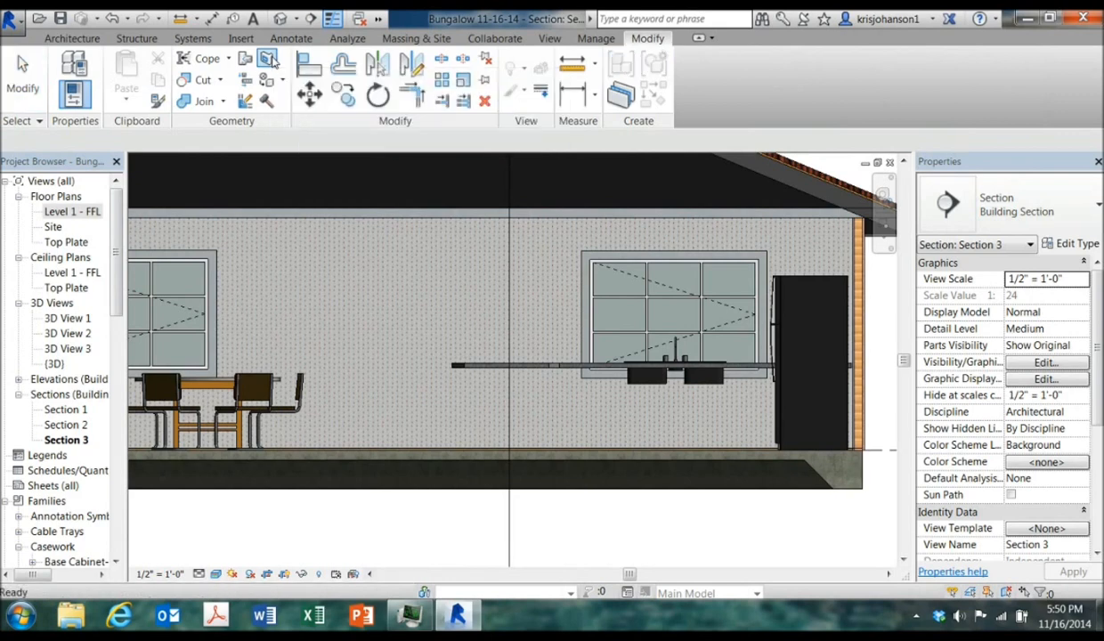
pyautogui.click(562, 227)
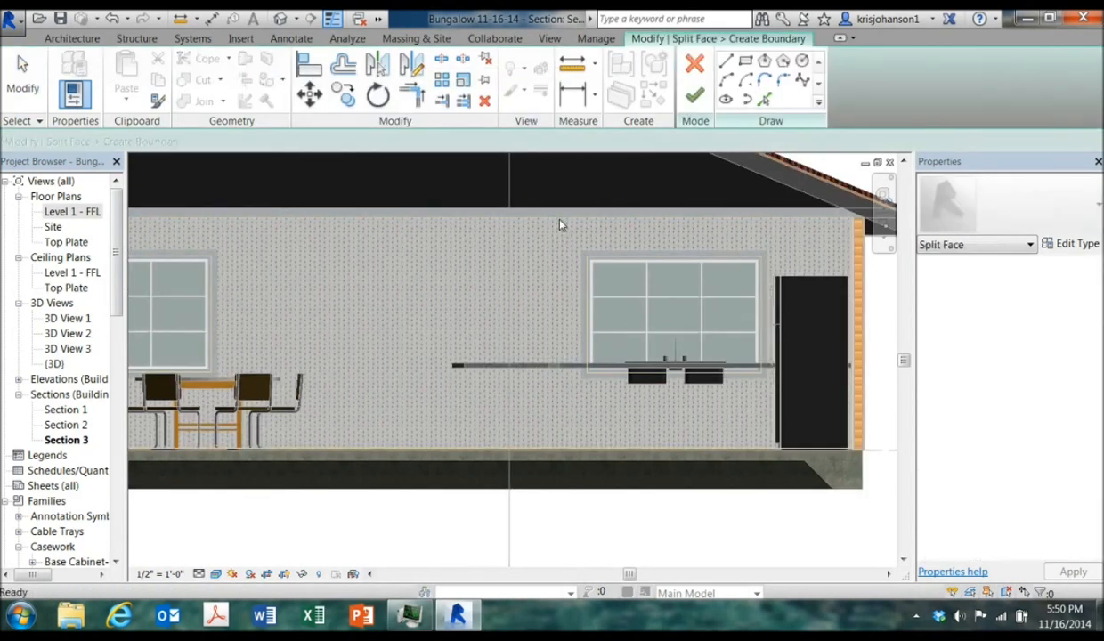
pyautogui.click(747, 62)
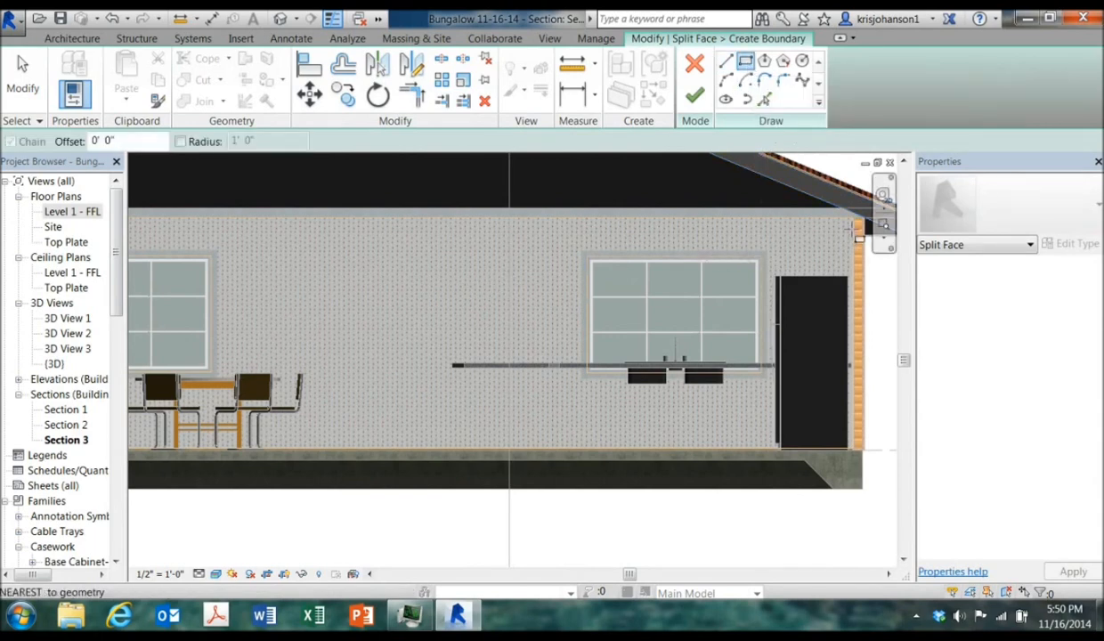
pyautogui.scroll(2, 866, 224)
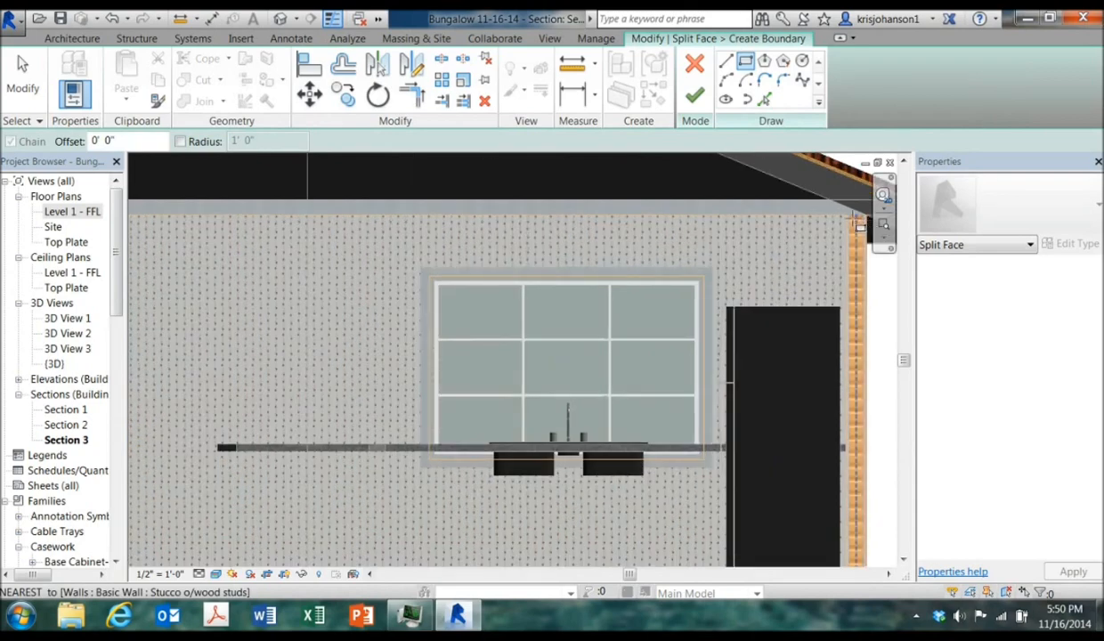
pyautogui.scroll(2, 848, 217)
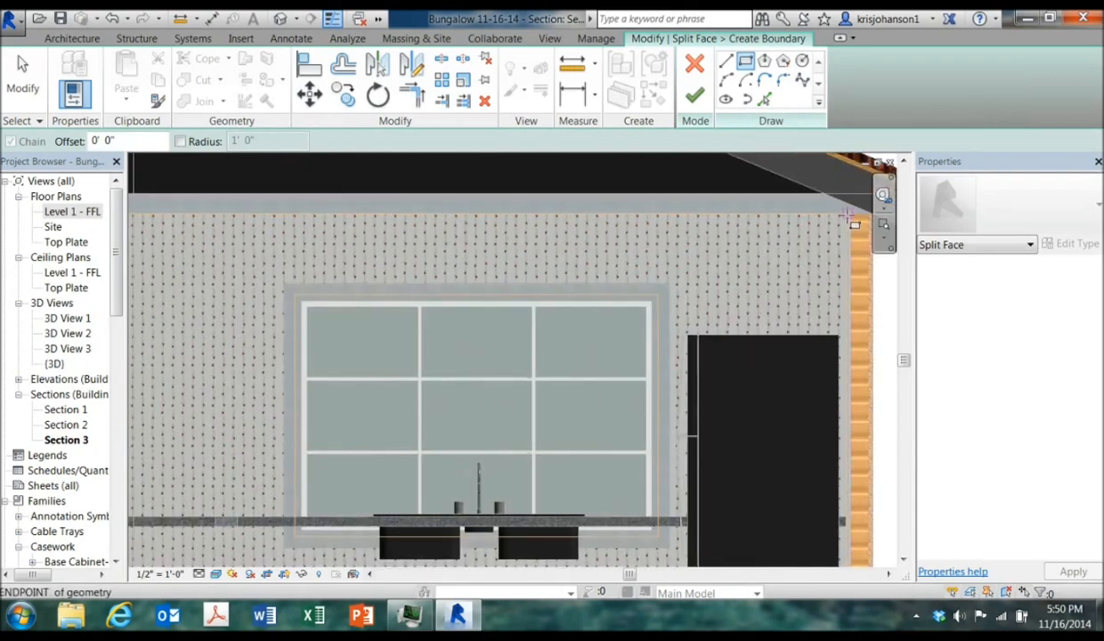
pyautogui.click(846, 216)
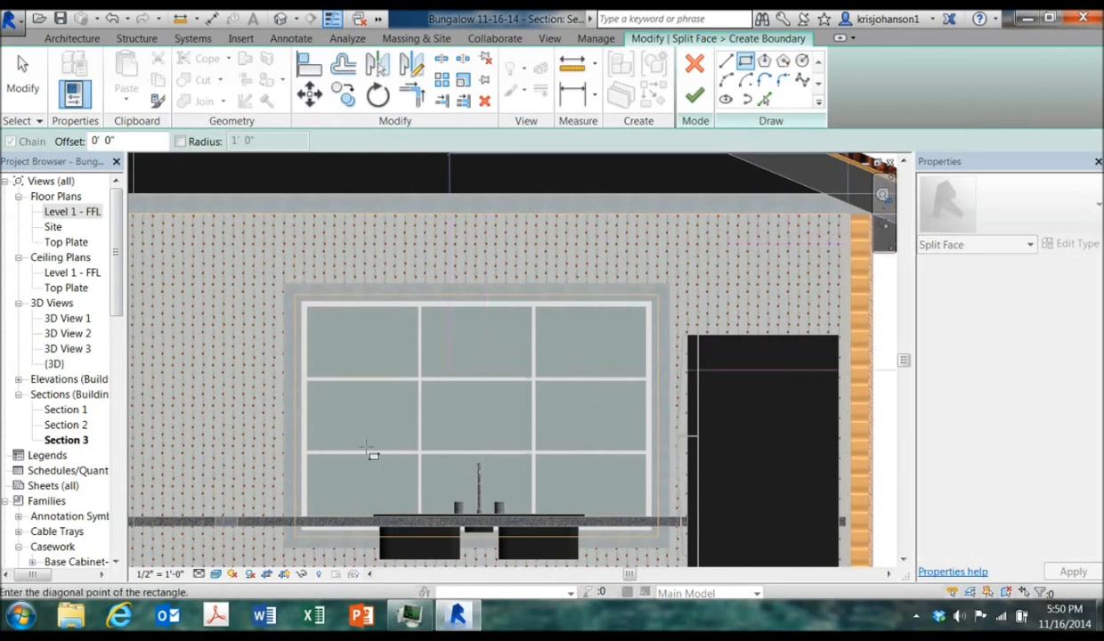
pyautogui.moveTo(322, 492); pyautogui.dragTo(550, 281, button='middle')
pyautogui.moveTo(254, 399); pyautogui.dragTo(374, 362, button='middle')
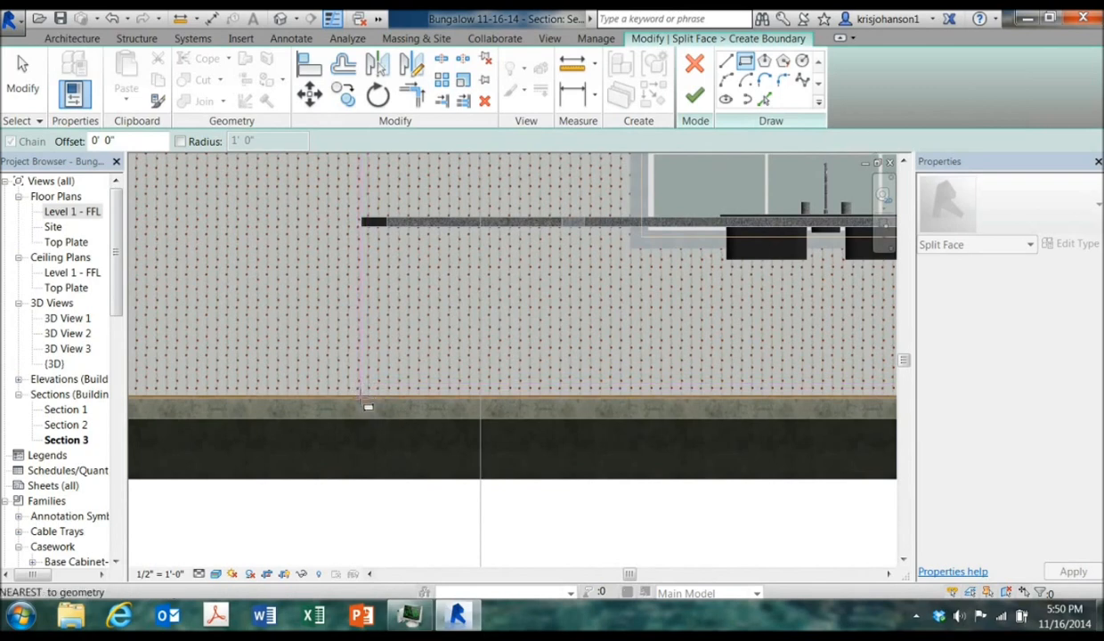
pyautogui.scroll(2, 369, 406)
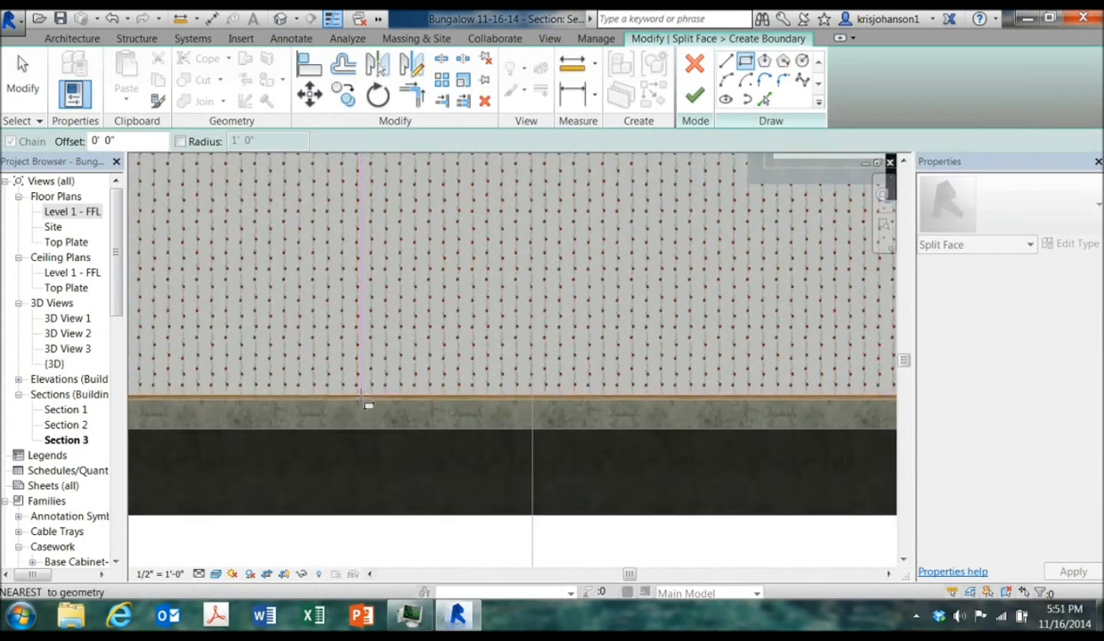
pyautogui.click(363, 394)
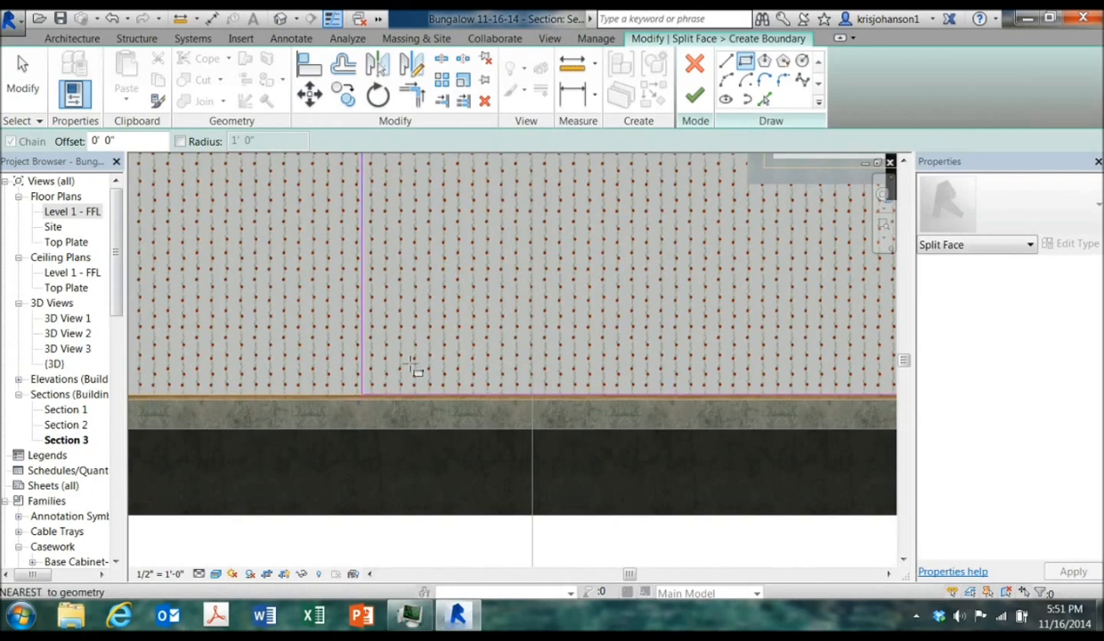
# Delete the rectangle's top and right edges so the open boundary splits the kitchen wall face, and finish the split
pyautogui.click(695, 95)
pyautogui.moveTo(902, 443); pyautogui.dragTo(890, 407)
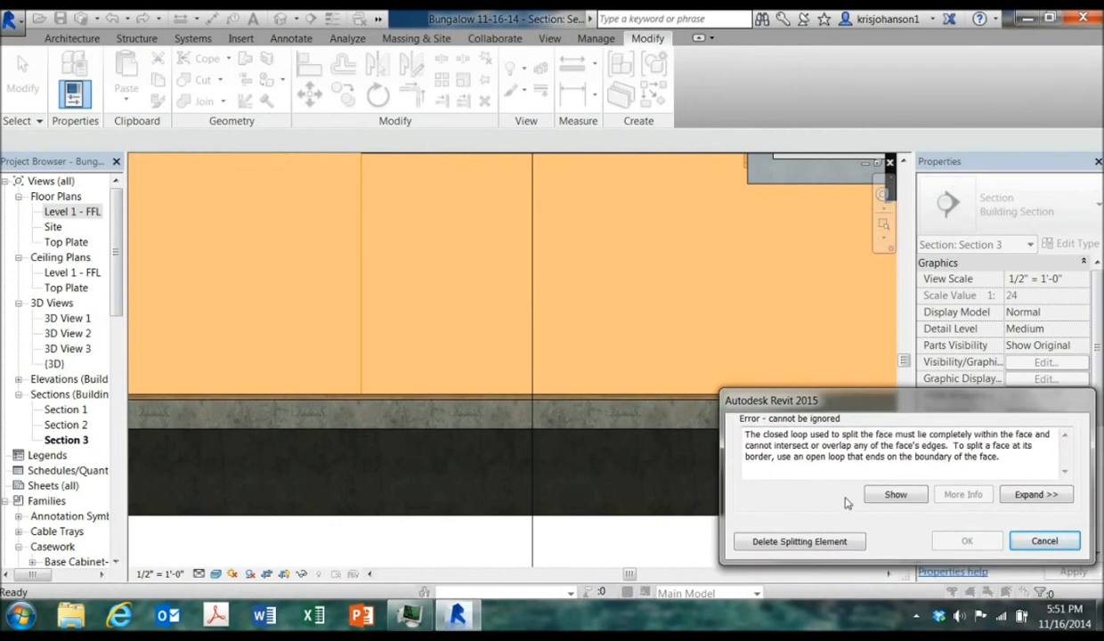
pyautogui.click(1045, 538)
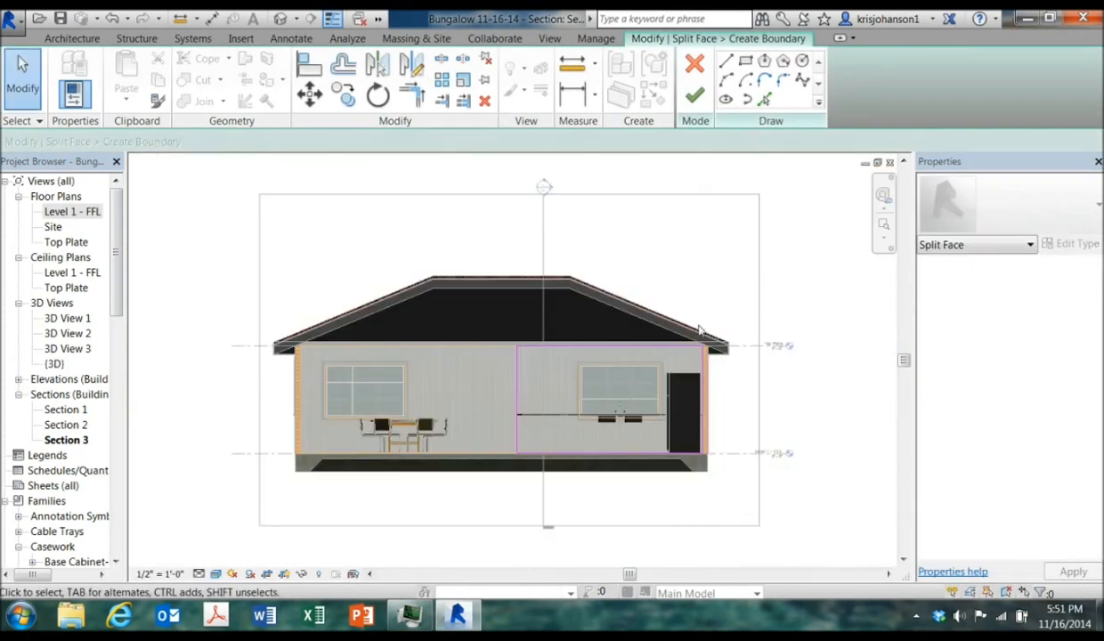
pyautogui.click(644, 353)
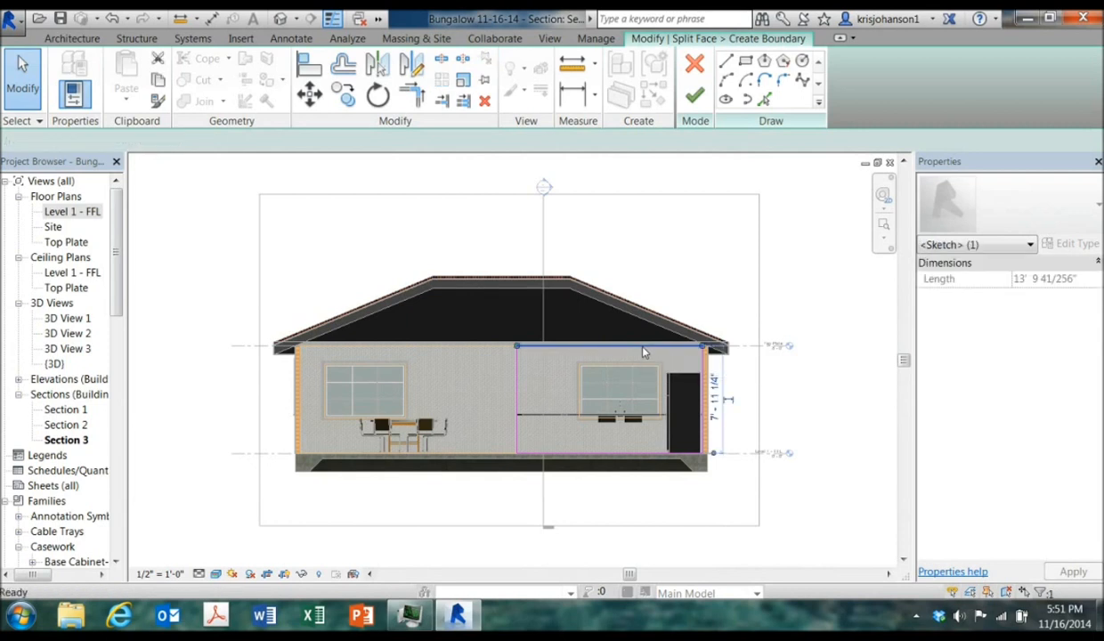
pyautogui.press('Delete')
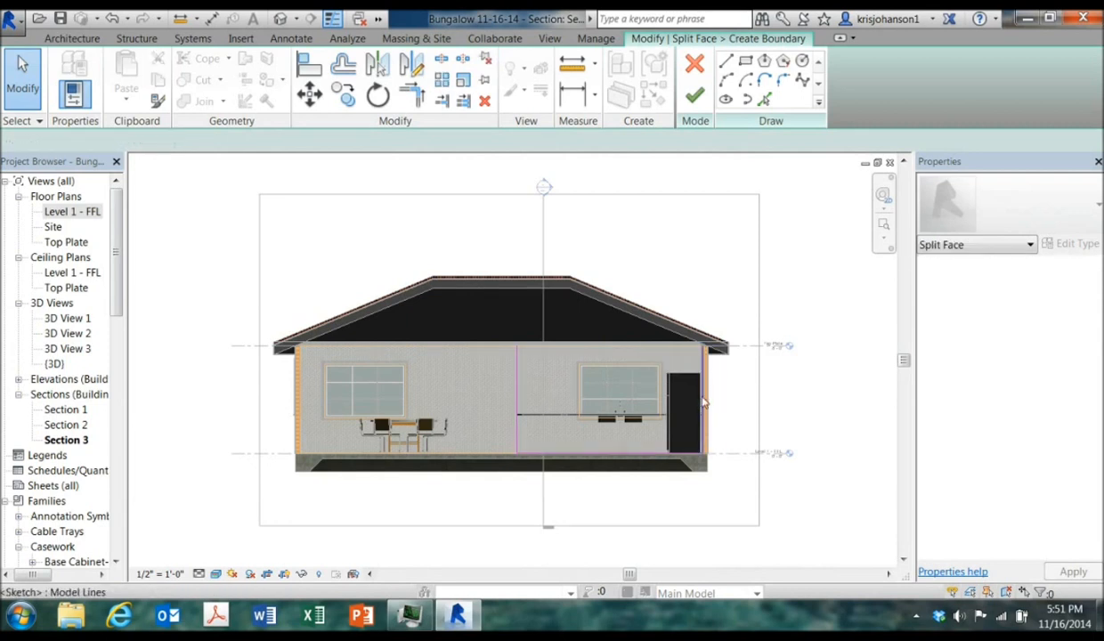
pyautogui.click(704, 402)
pyautogui.press('Delete')
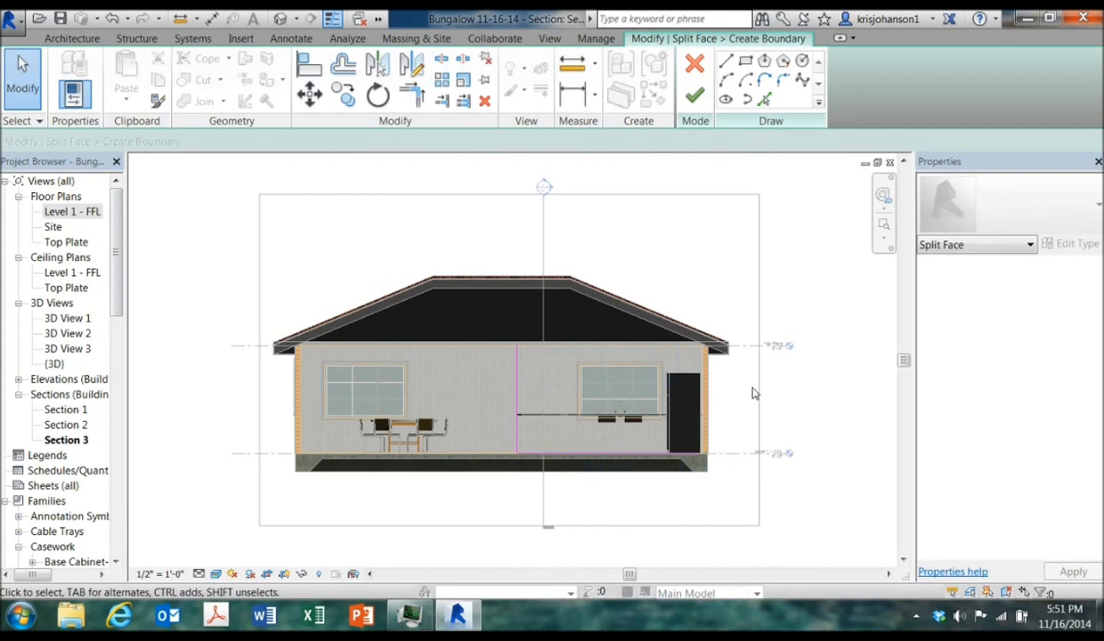
pyautogui.click(694, 95)
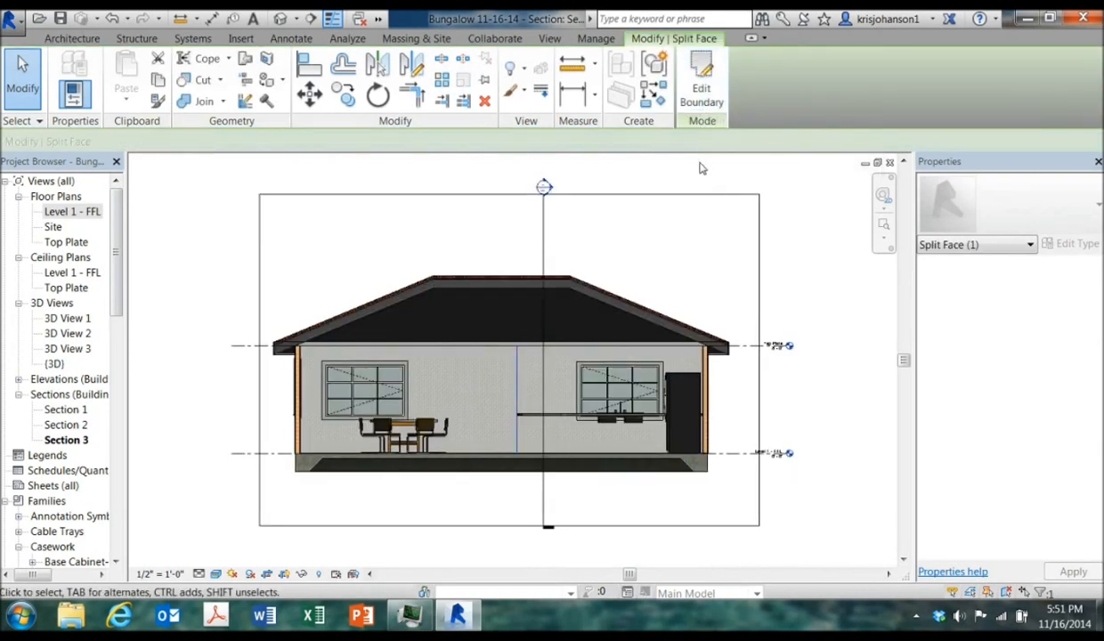
# Paint the split kitchen wall region with the Paint 3 material
pyautogui.click(387, 224)
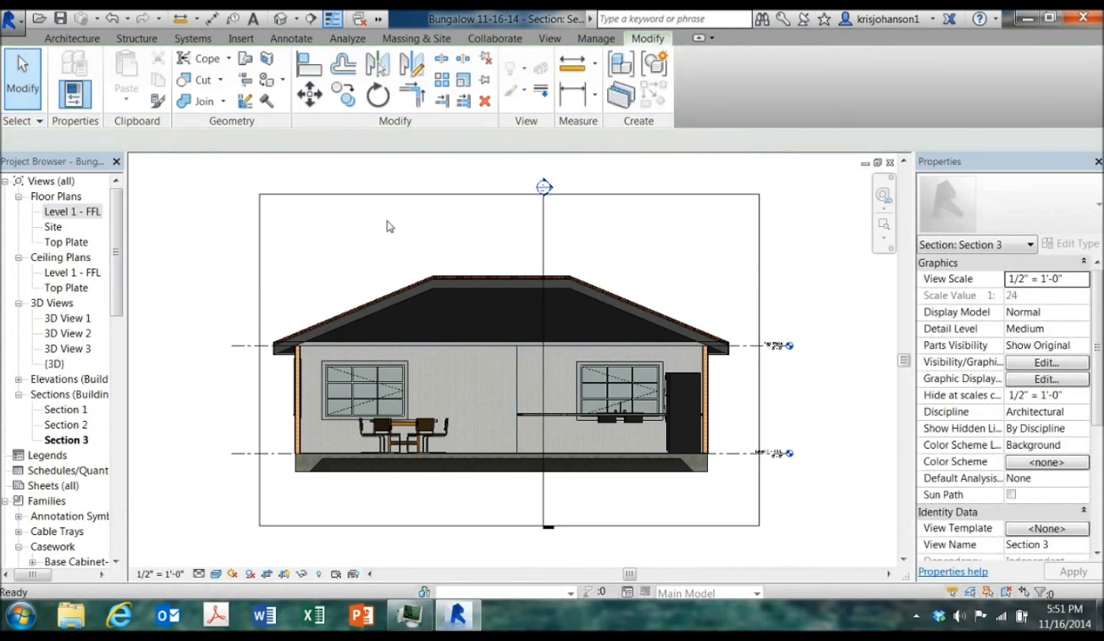
pyautogui.click(266, 80)
pyautogui.click(145, 318)
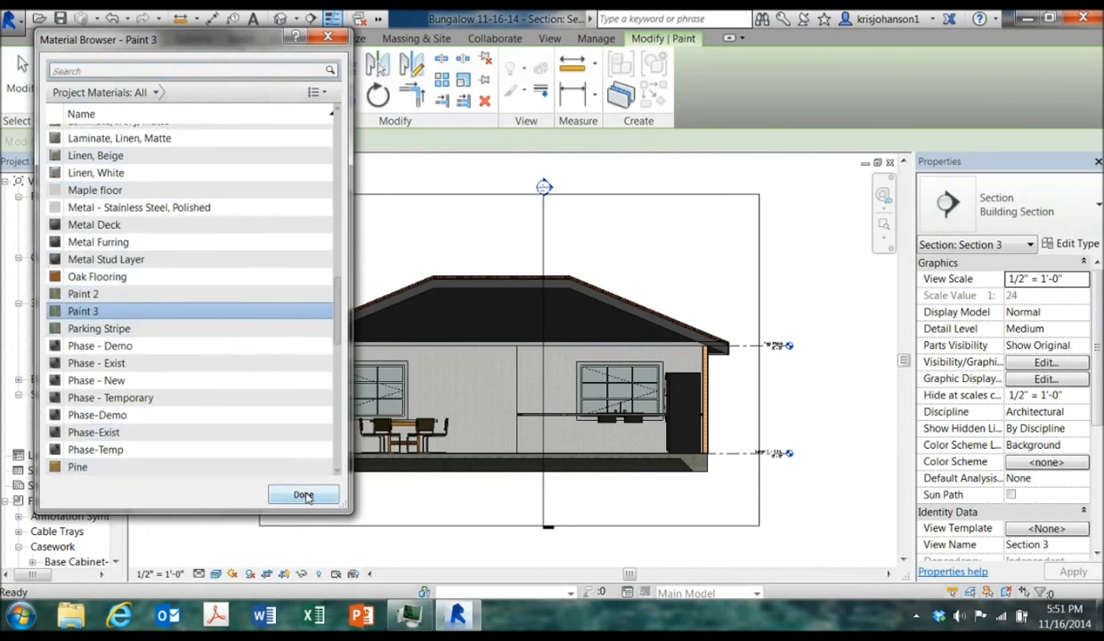
pyautogui.click(556, 378)
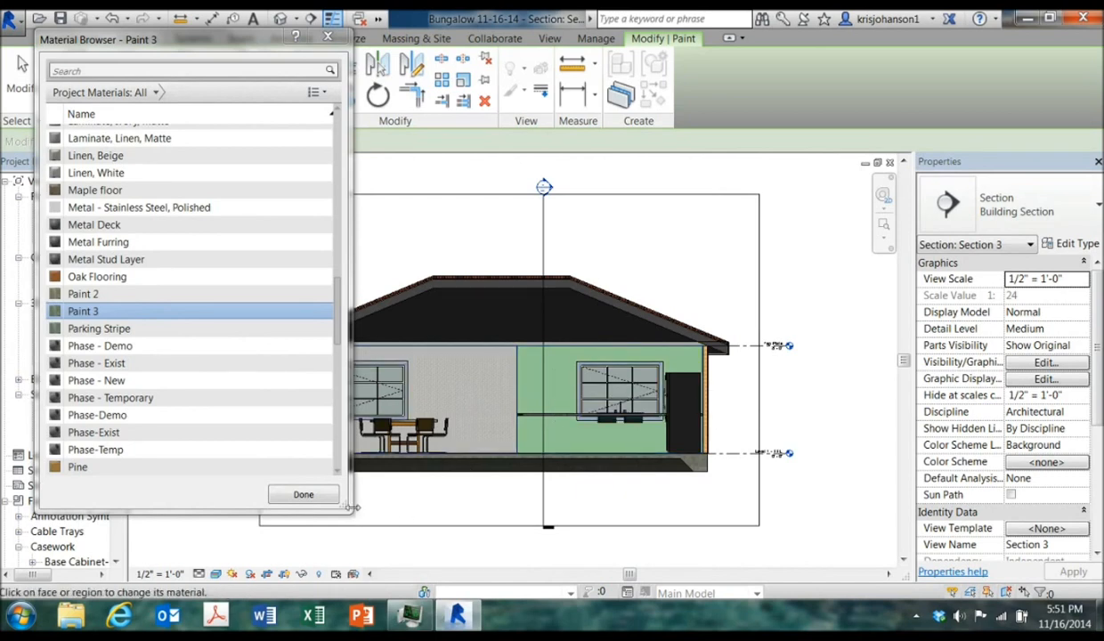
pyautogui.click(326, 500)
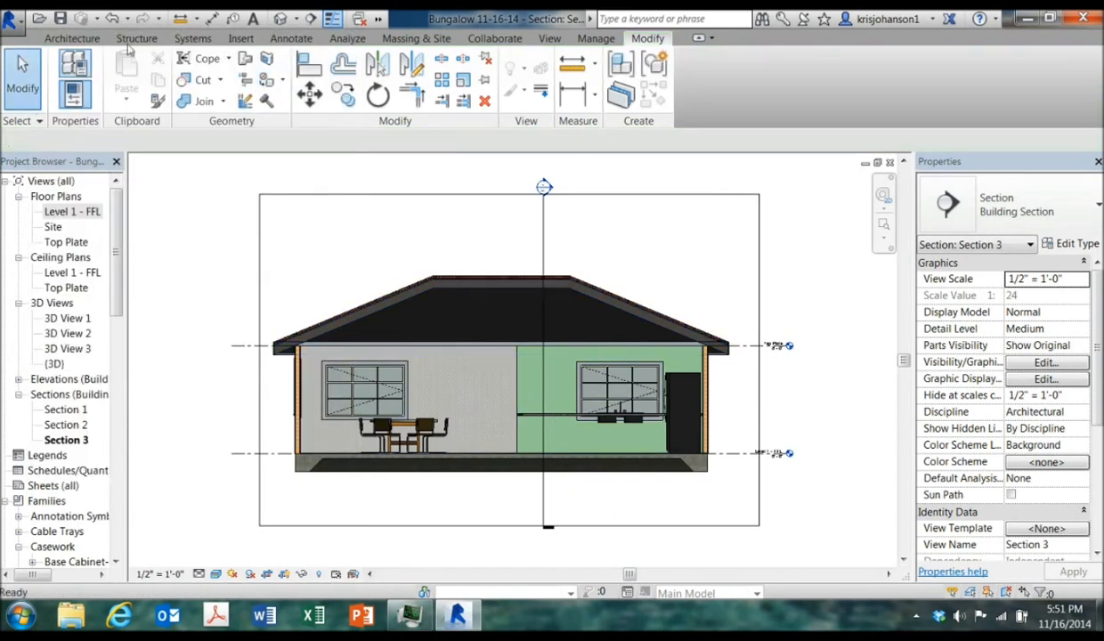
# Switch to the default 3D view and orbit and zoom to inspect the painted kitchen wall
pyautogui.click(280, 19)
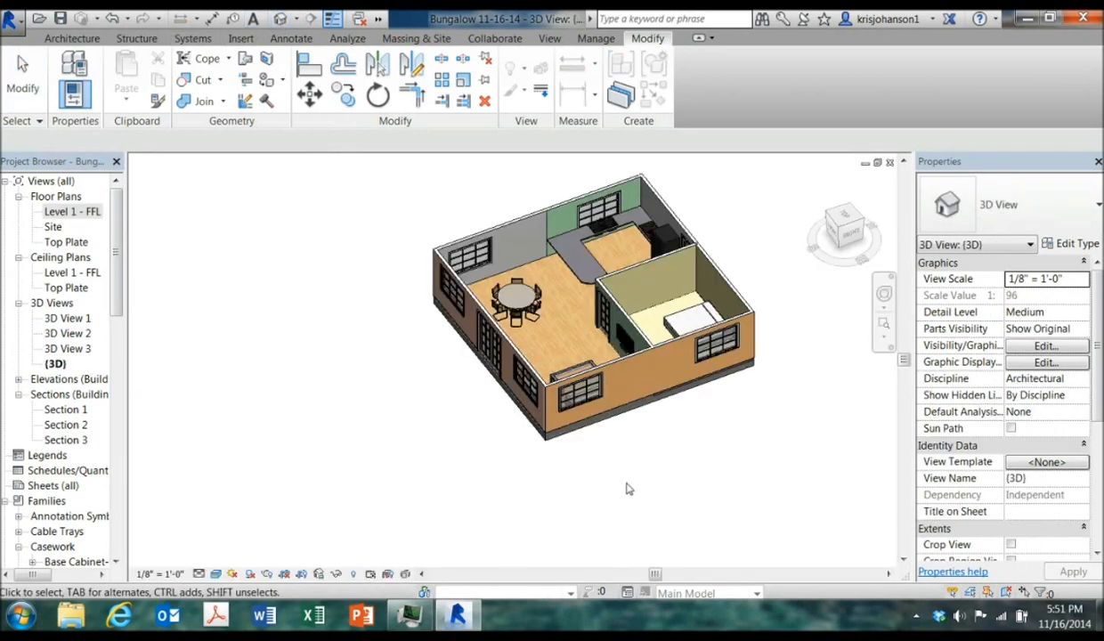
pyautogui.keyDown('shift'); pyautogui.moveTo(636, 494); pyautogui.dragTo(641, 476, button='middle'); pyautogui.keyUp('shift')
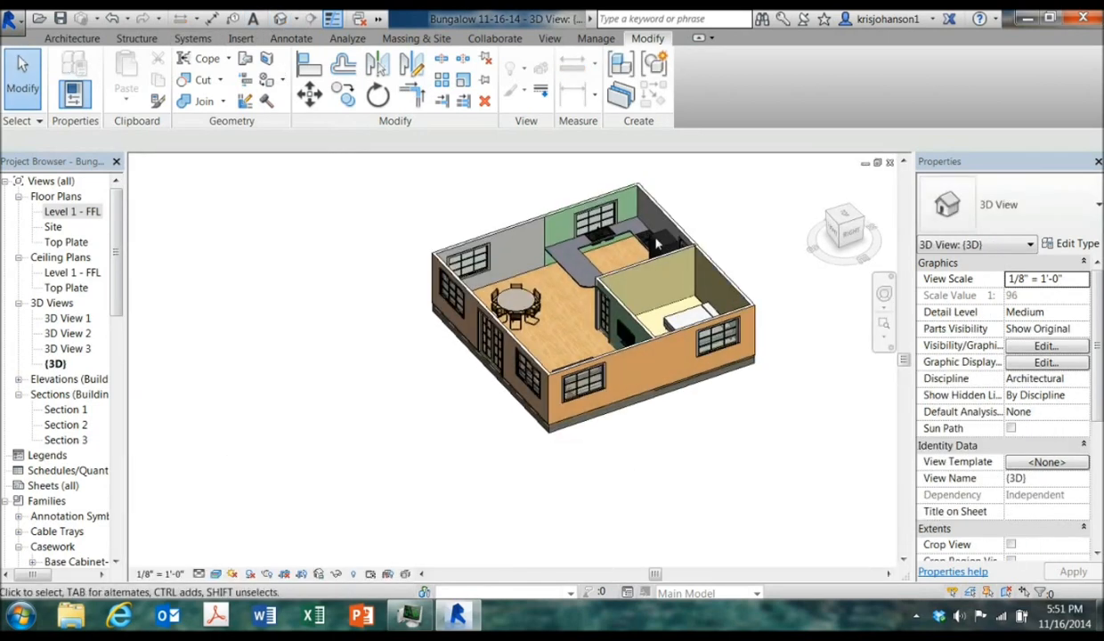
pyautogui.scroll(4, 638, 212)
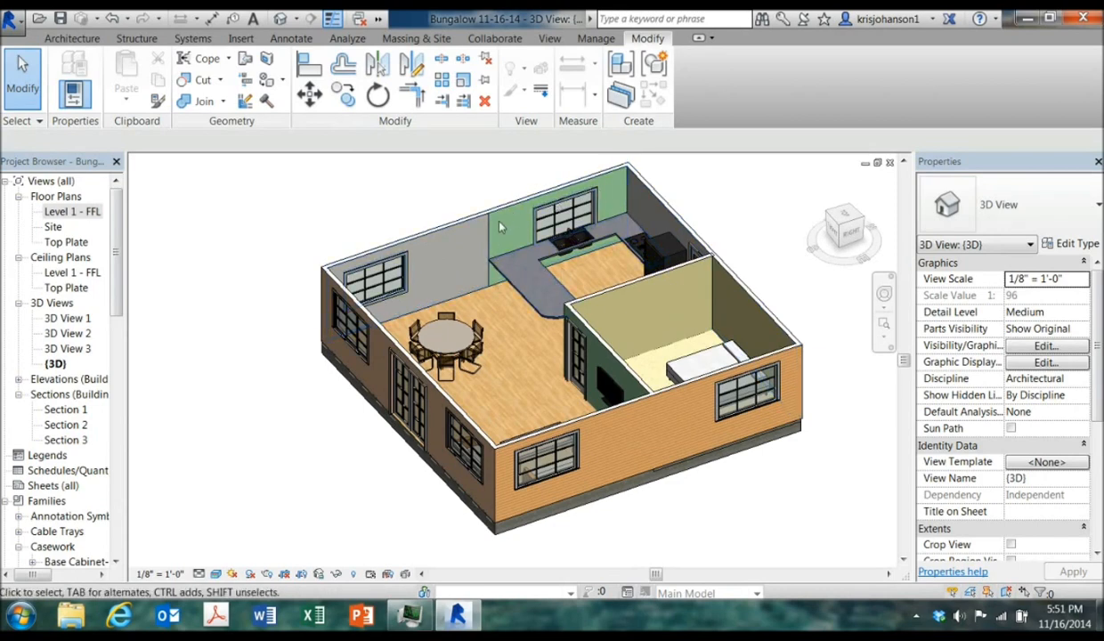
pyautogui.scroll(2, 457, 253)
pyautogui.scroll(2, 457, 253)
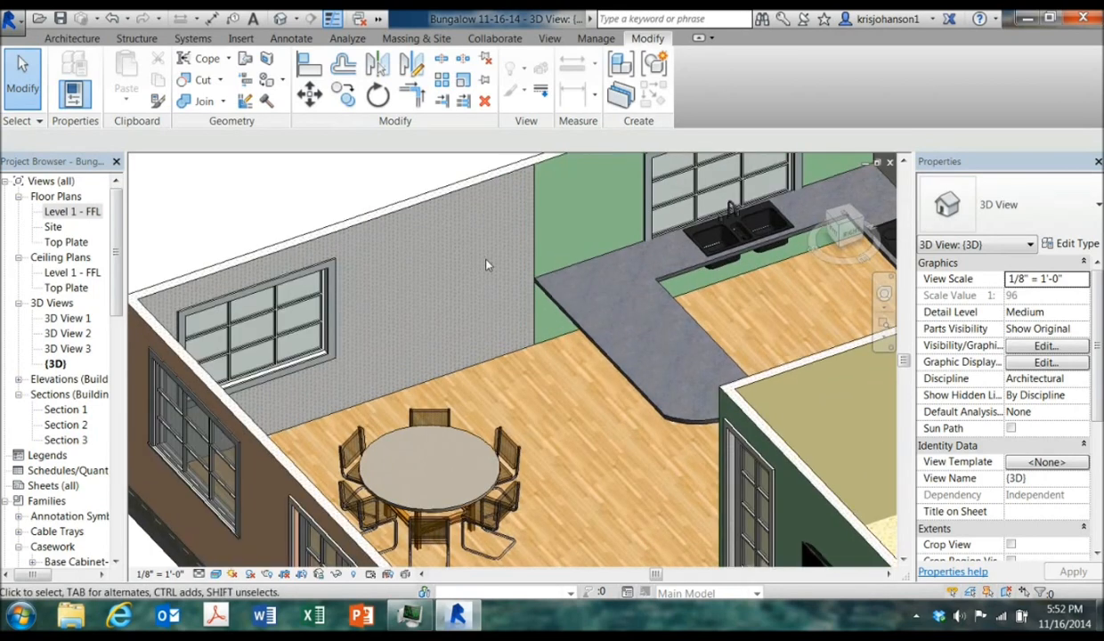
pyautogui.scroll(-1, 470, 251)
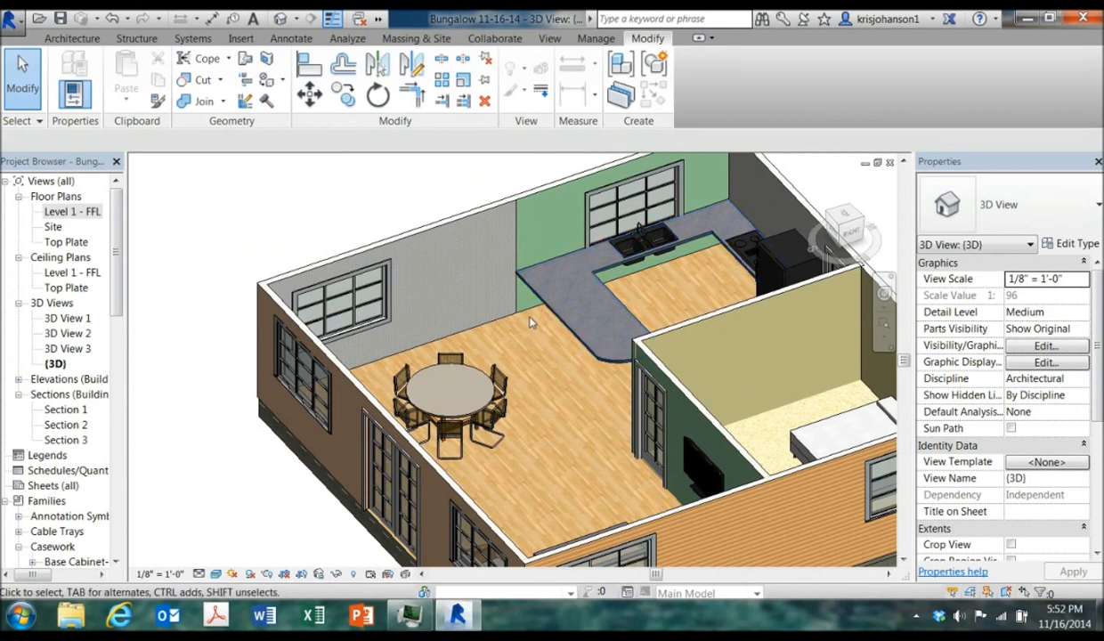
pyautogui.scroll(-2, 530, 340)
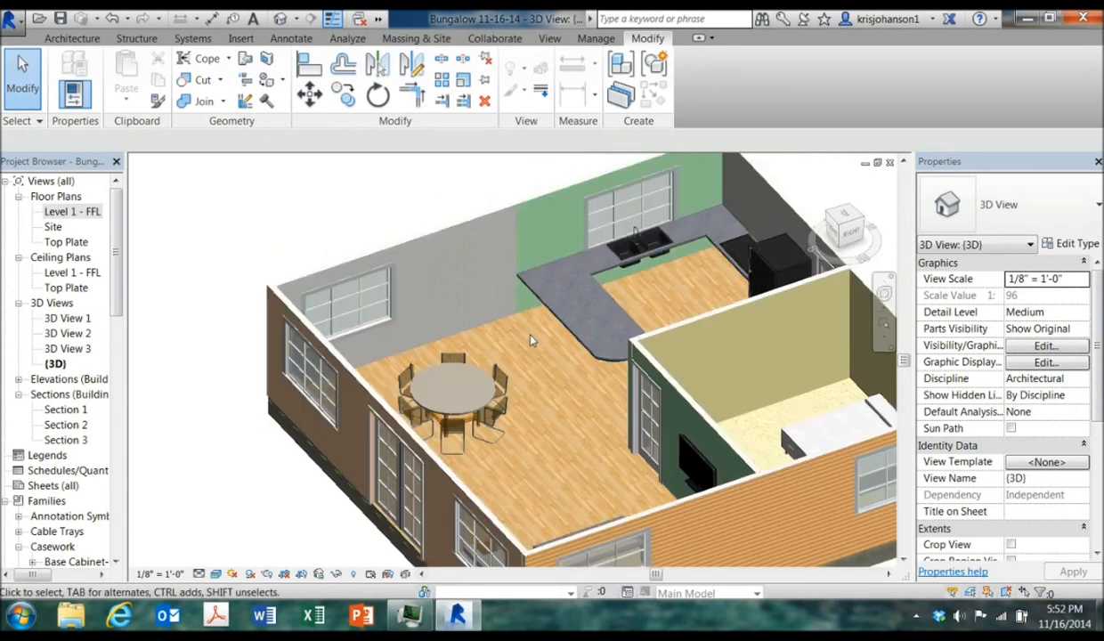
pyautogui.scroll(1, 539, 348)
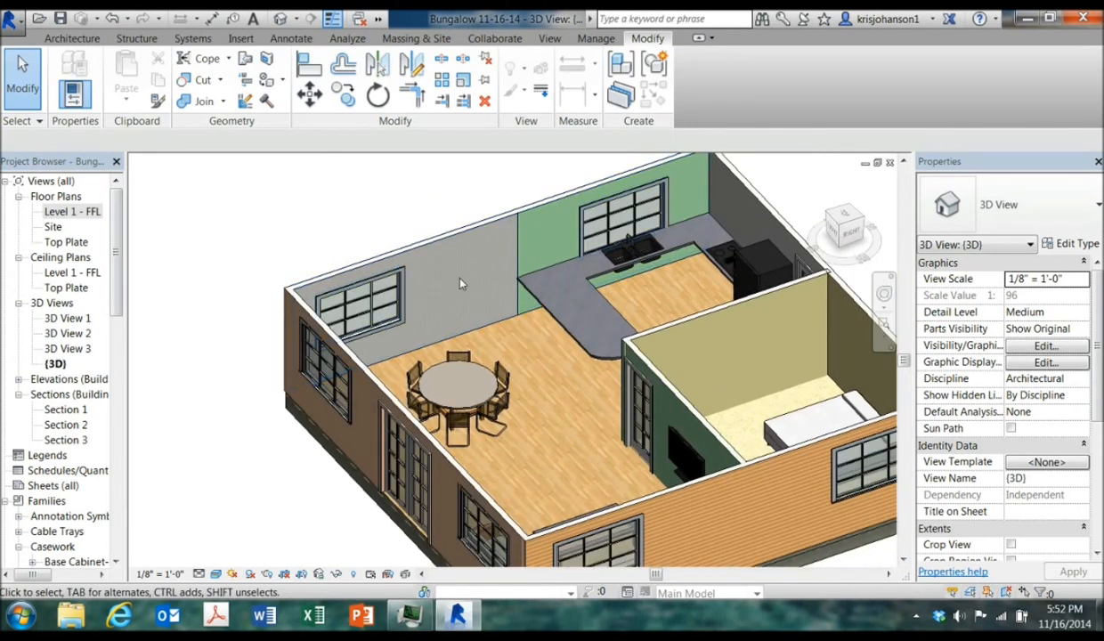
pyautogui.scroll(-3, 511, 331)
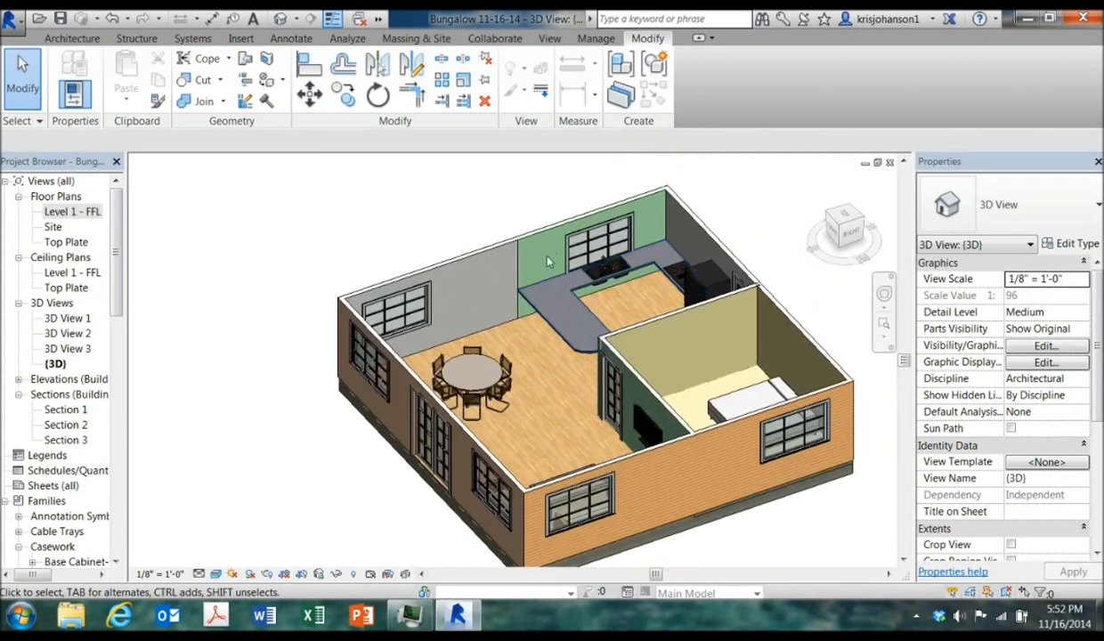